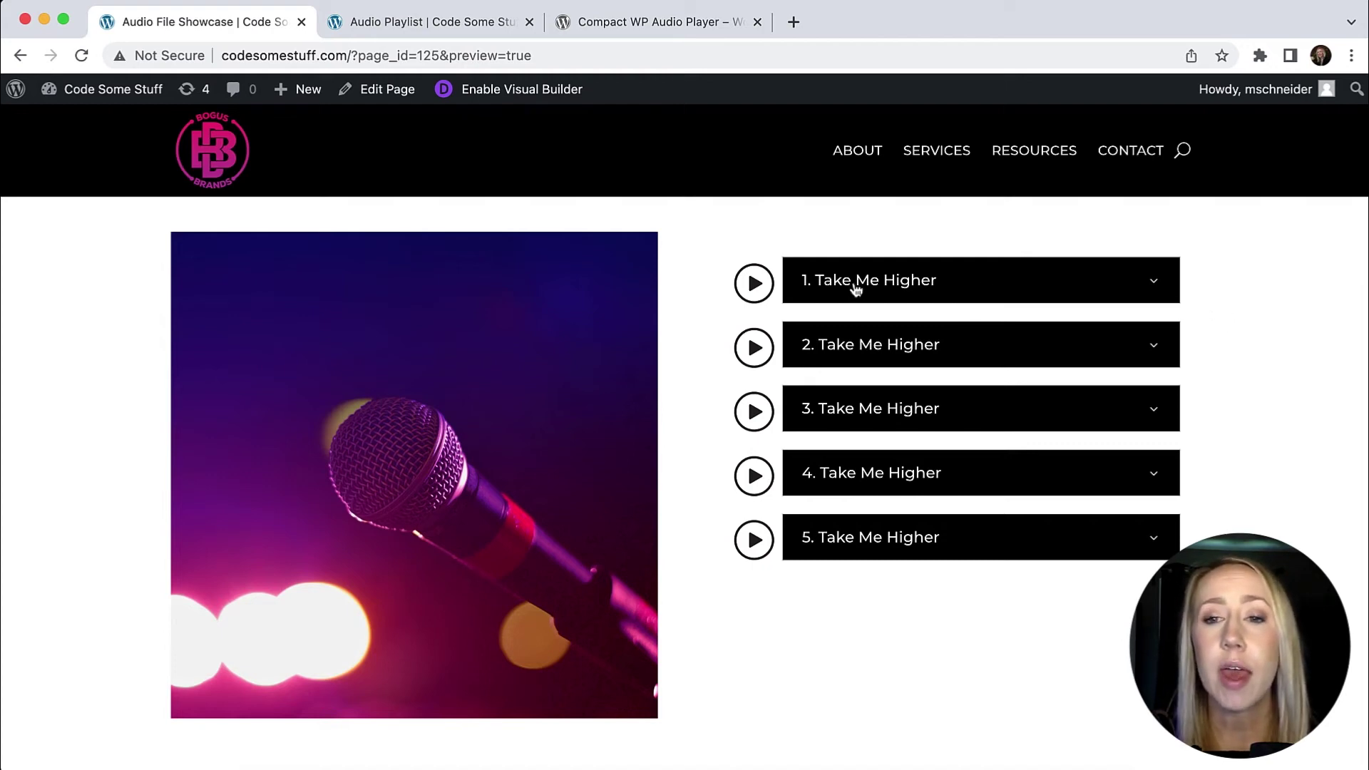
Expand the first 'Take Me Higher' toggle, then play and stop its audio.
{"action": "left_click", "coordinate": [1153, 286]}
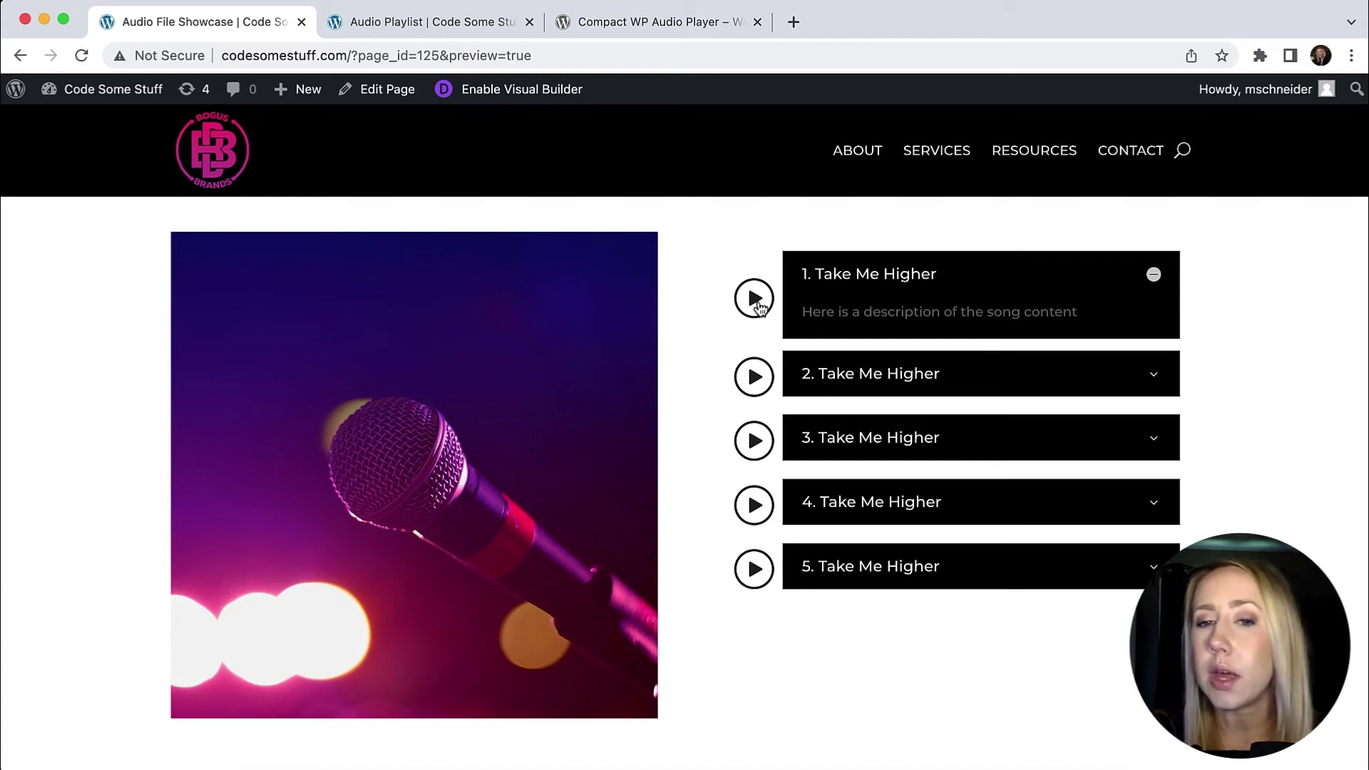
{"action": "left_click", "coordinate": [757, 306]}
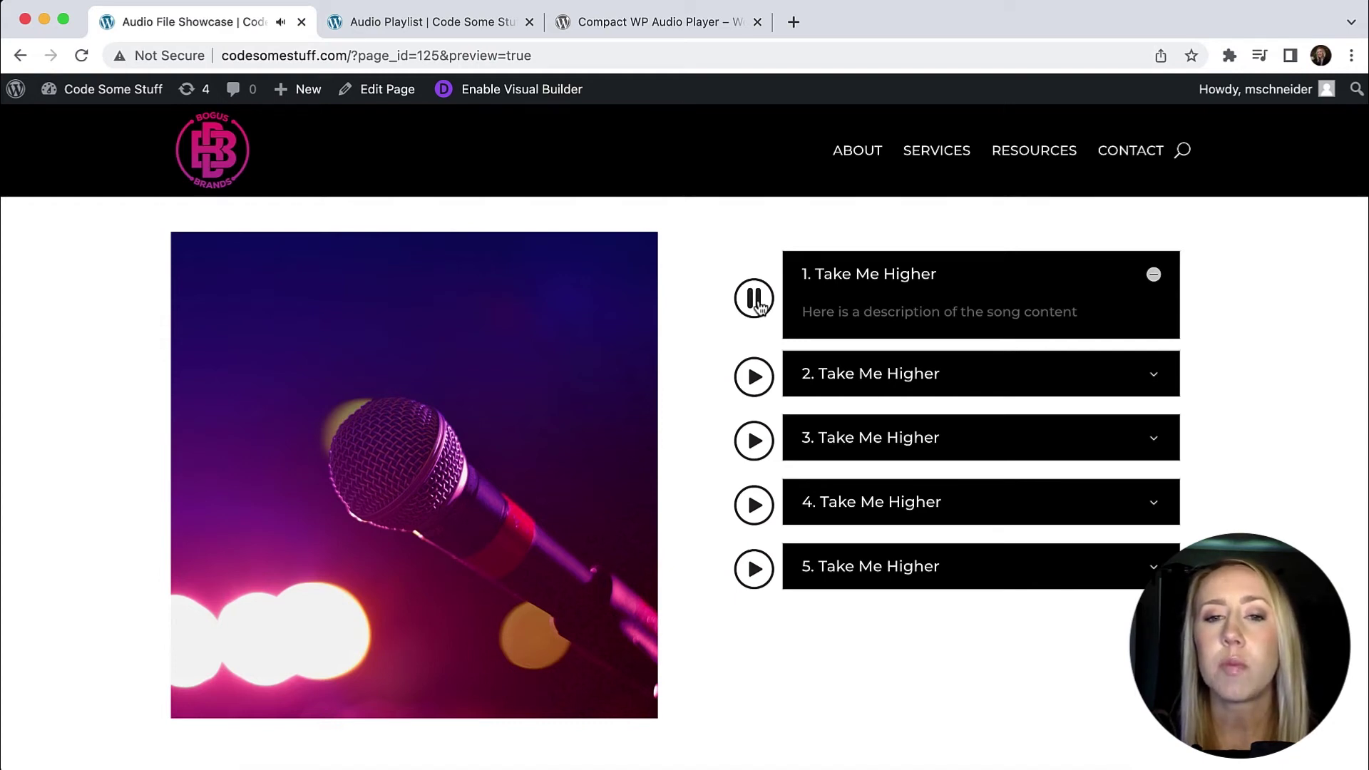
{"action": "left_click", "coordinate": [757, 305]}
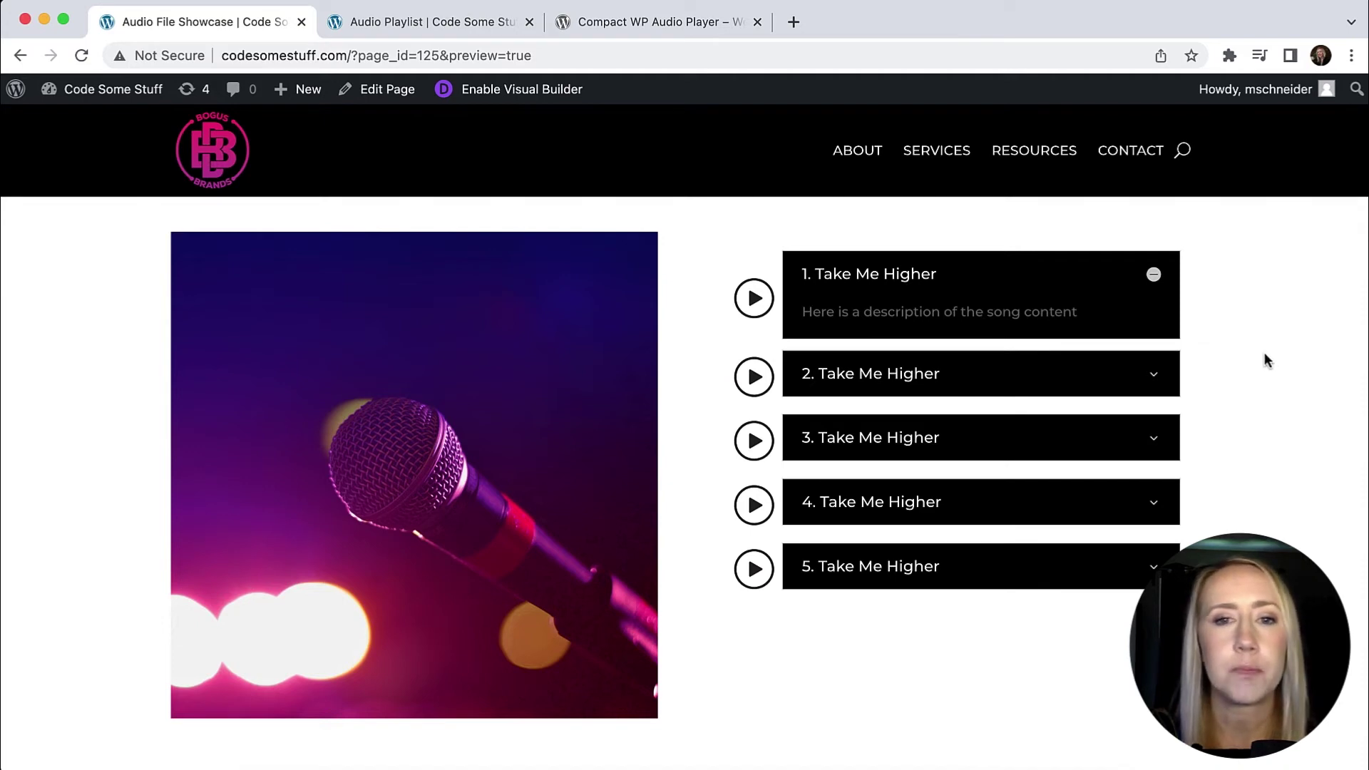
On the Audio Playlist page, add a half-column plus stacked-rows specialty section and delete the empty top section.
{"action": "key", "text": "ctrl+Tab"}
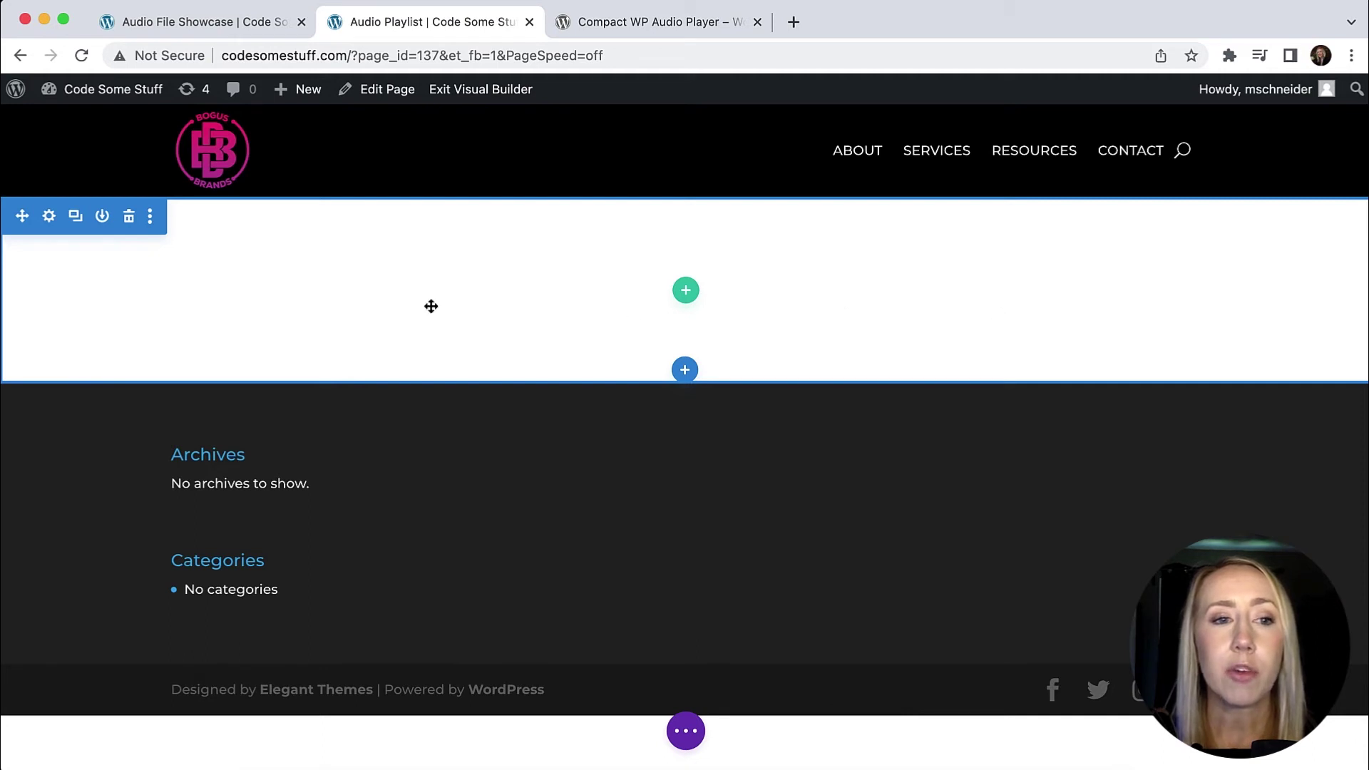
{"action": "left_click", "coordinate": [683, 370]}
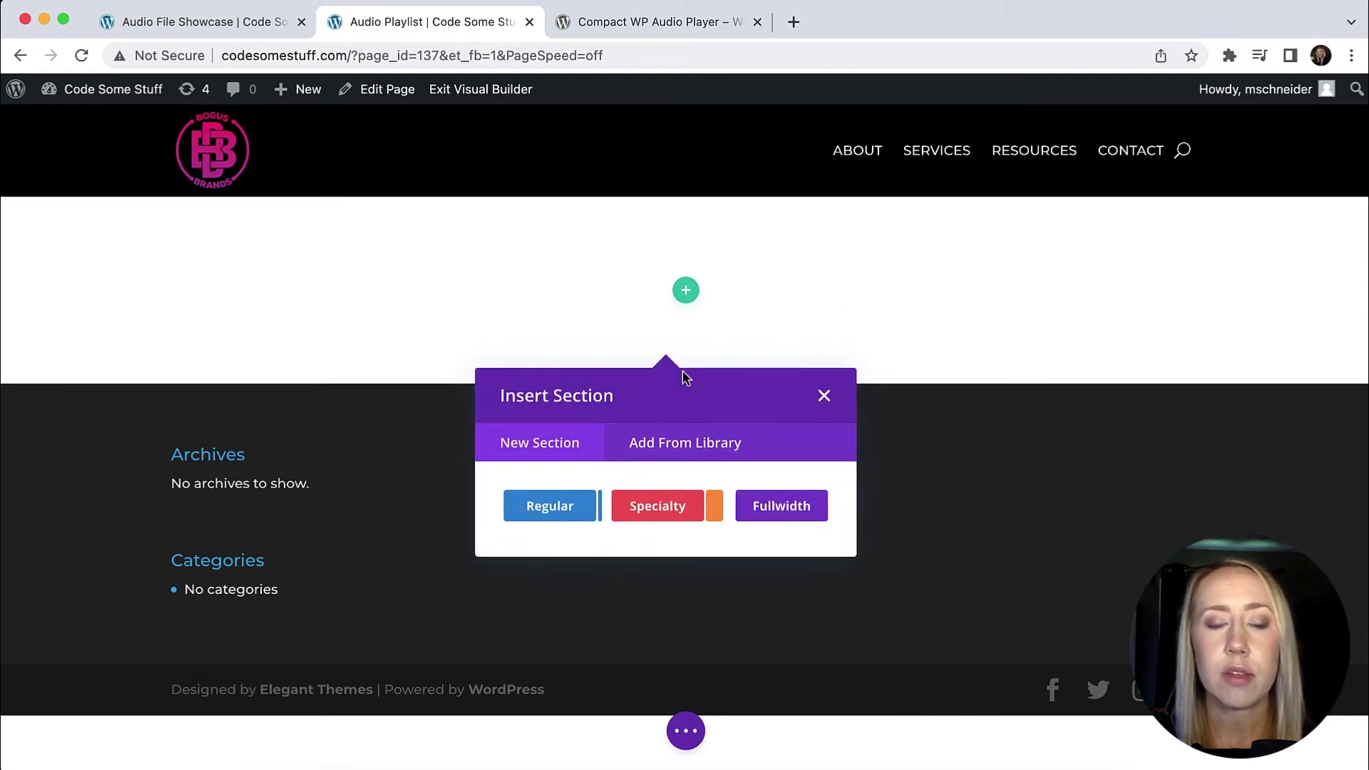
{"action": "left_click", "coordinate": [663, 513]}
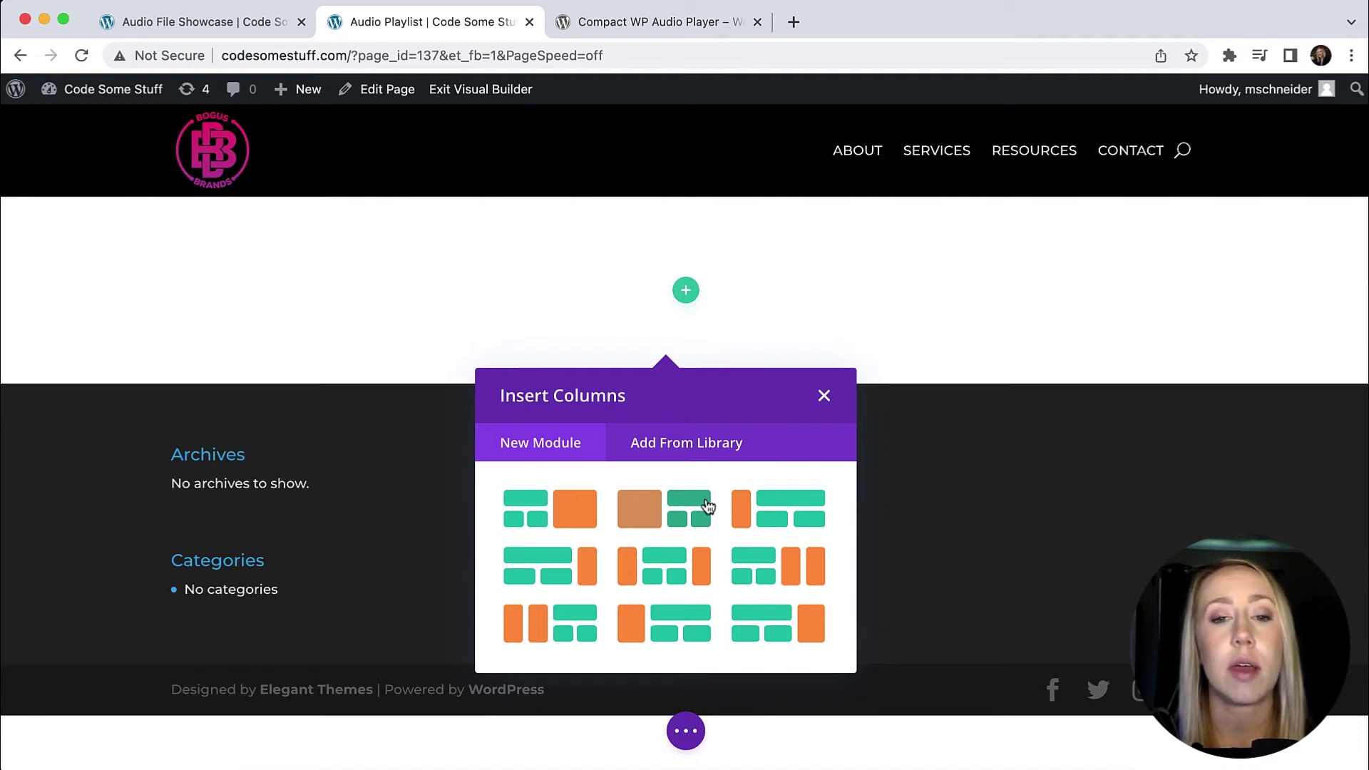
{"action": "left_click", "coordinate": [676, 511]}
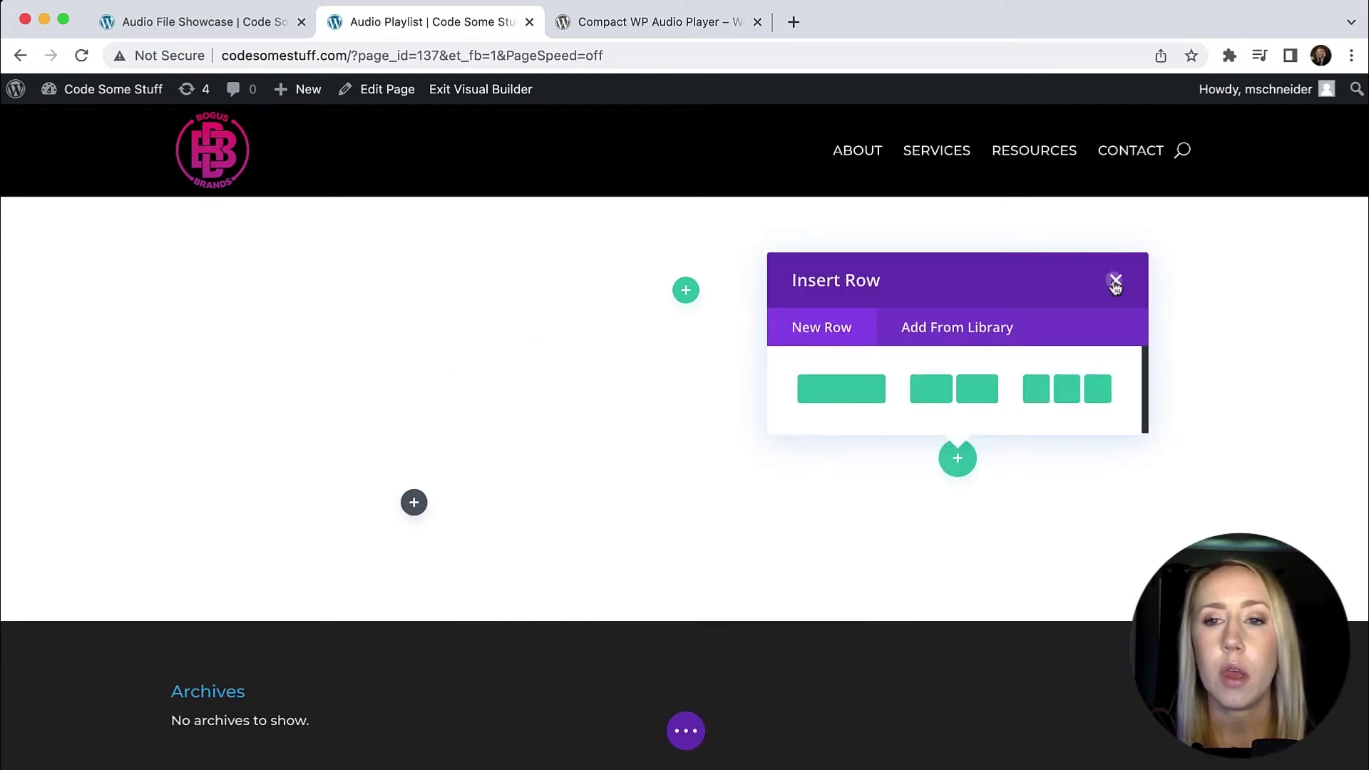
{"action": "left_click", "coordinate": [1116, 281]}
{"action": "left_click", "coordinate": [129, 218]}
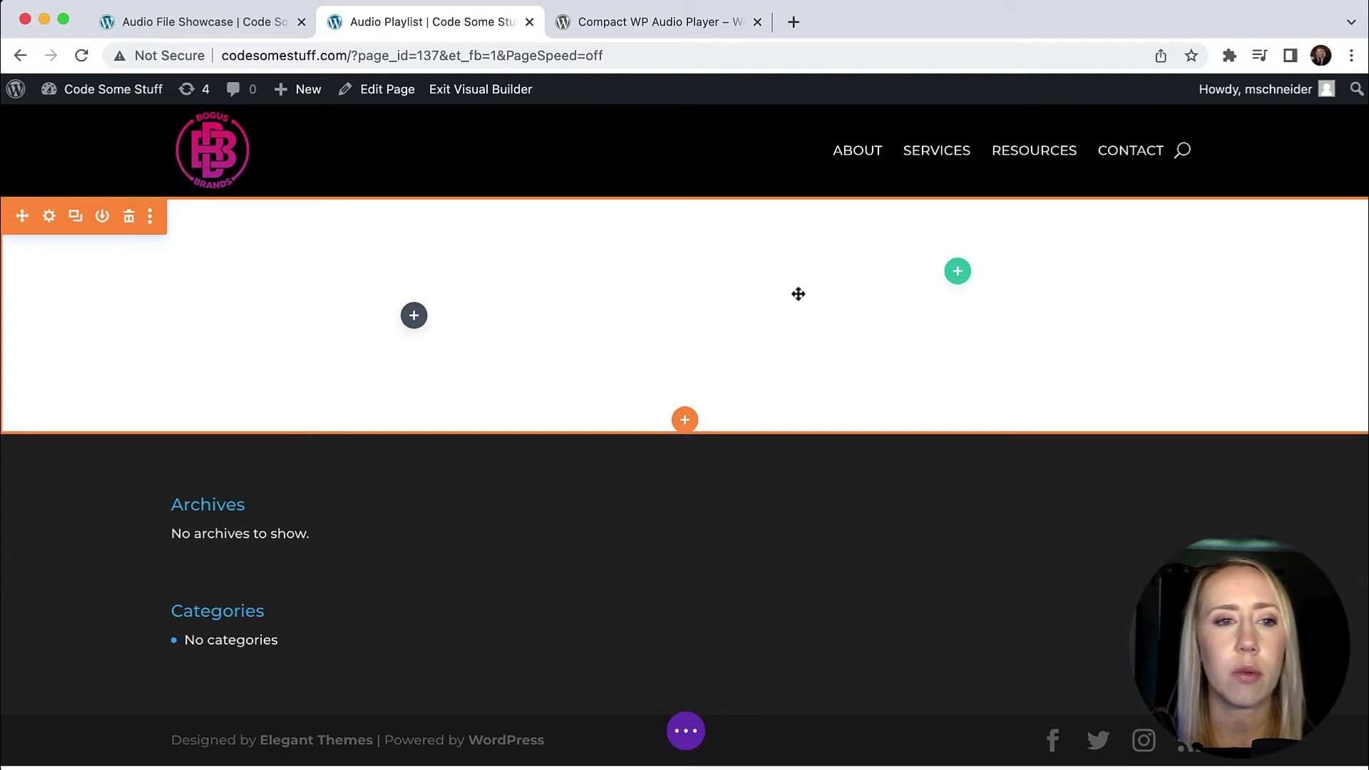
Add an Image module to the left column using the microphone photo from the Media Library.
{"action": "left_click", "coordinate": [415, 318]}
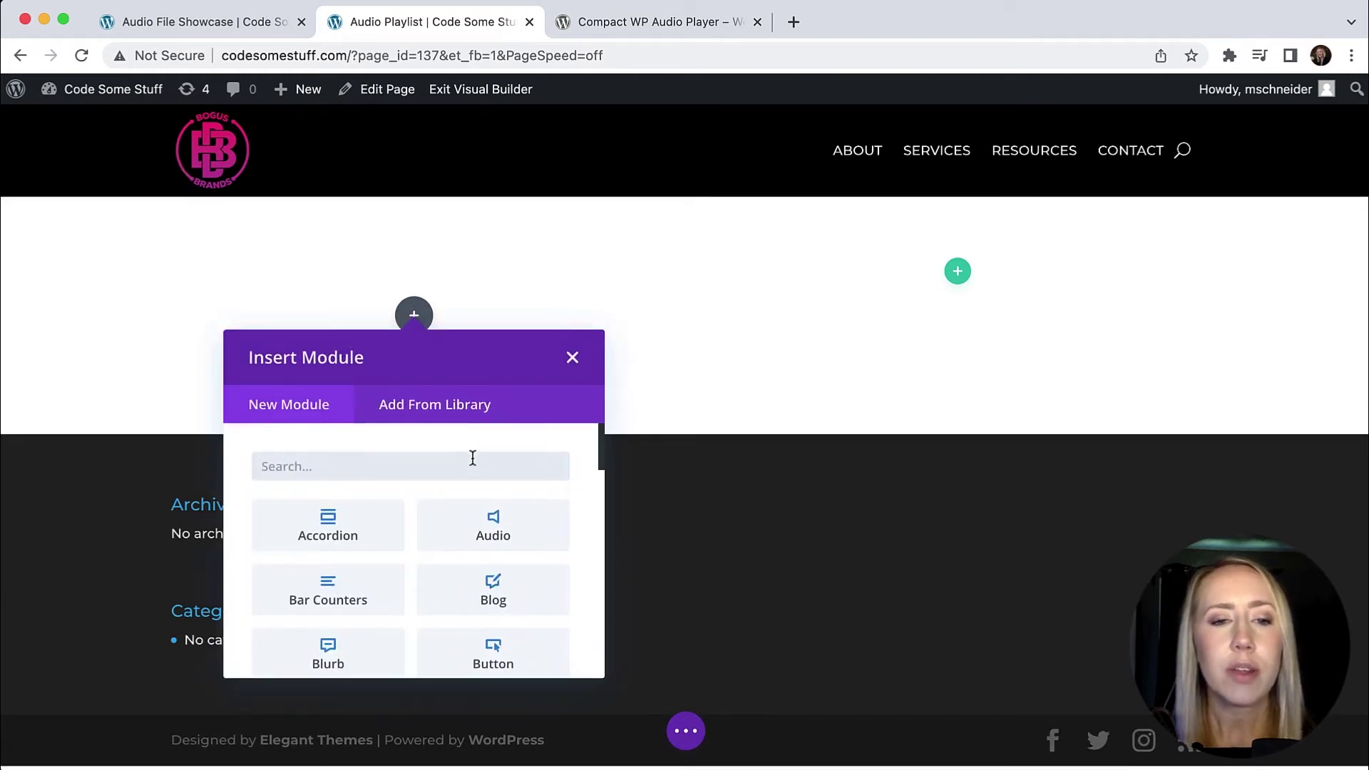
{"action": "type", "text": "image"}
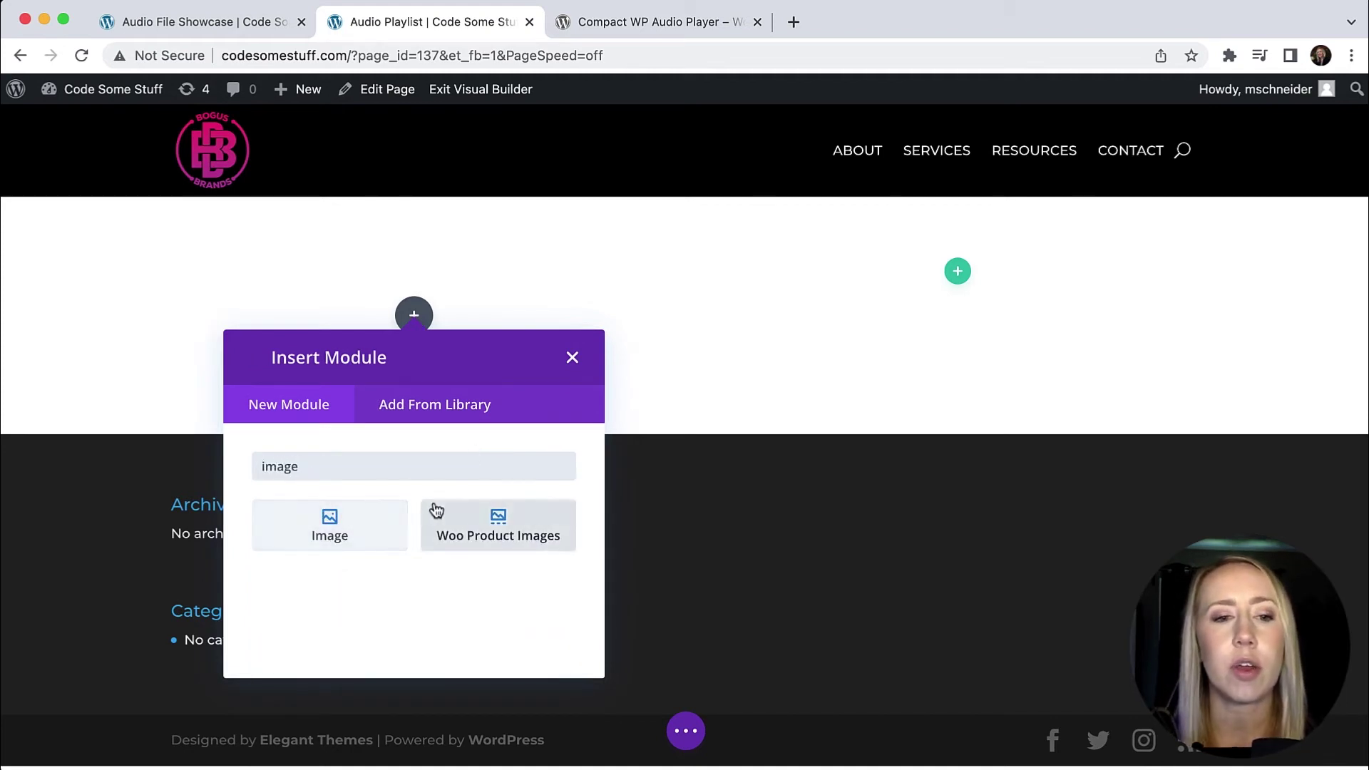
{"action": "left_click", "coordinate": [371, 530]}
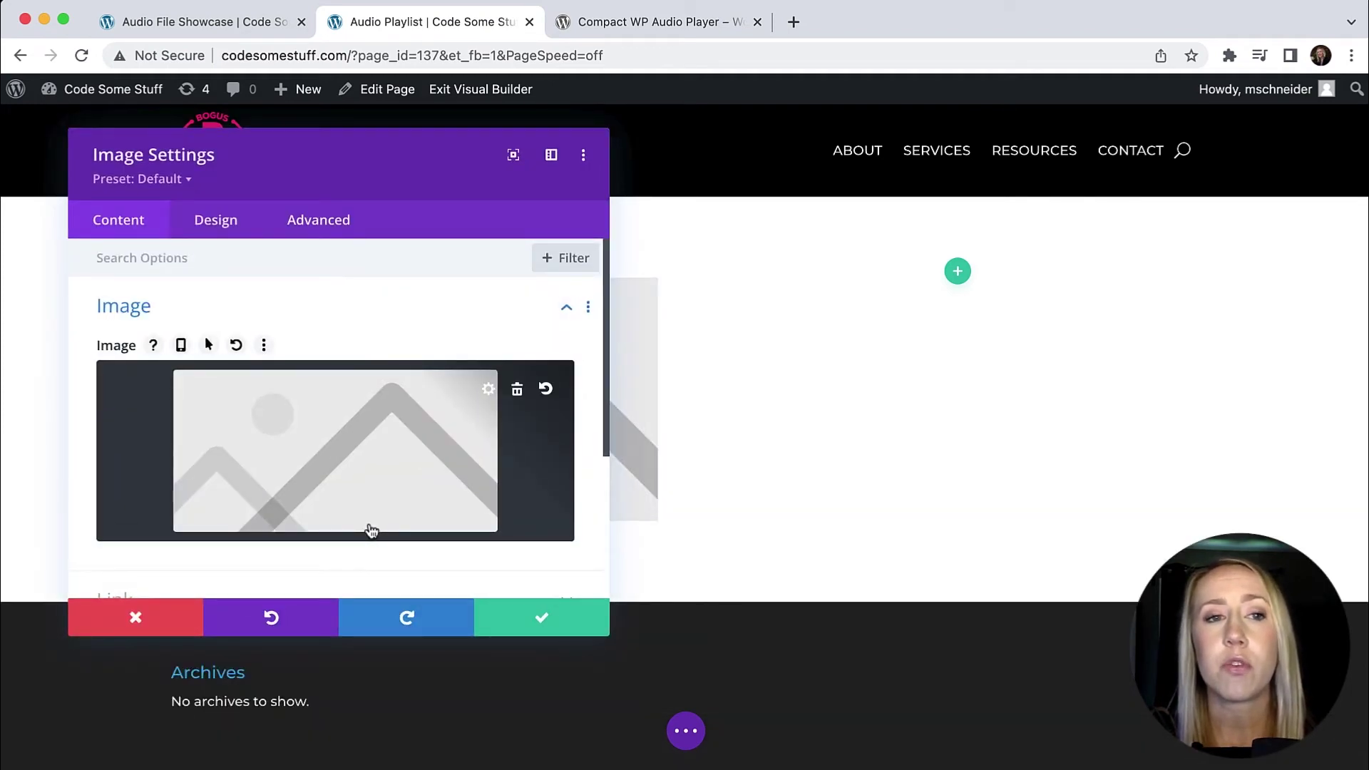
{"action": "left_click", "coordinate": [363, 488]}
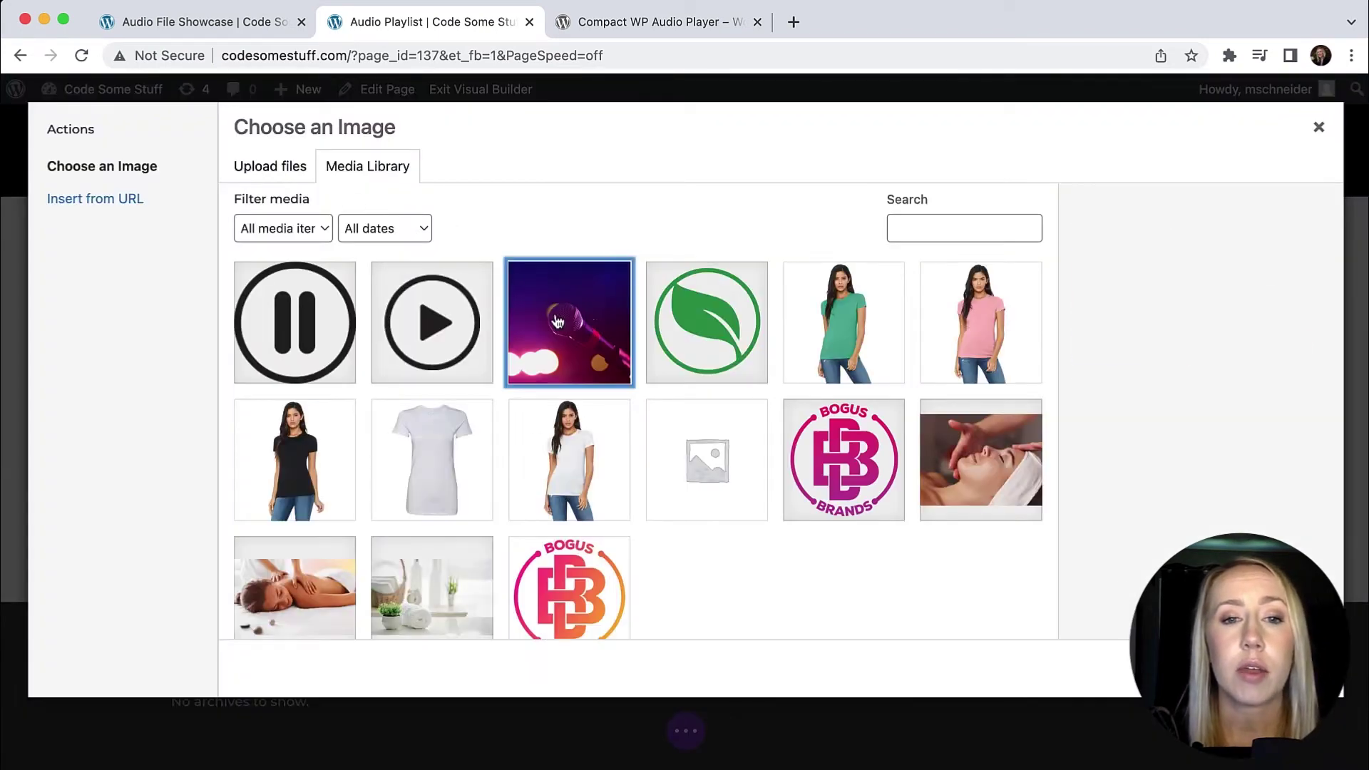
{"action": "left_click", "coordinate": [558, 321]}
{"action": "double_click", "coordinate": [558, 321]}
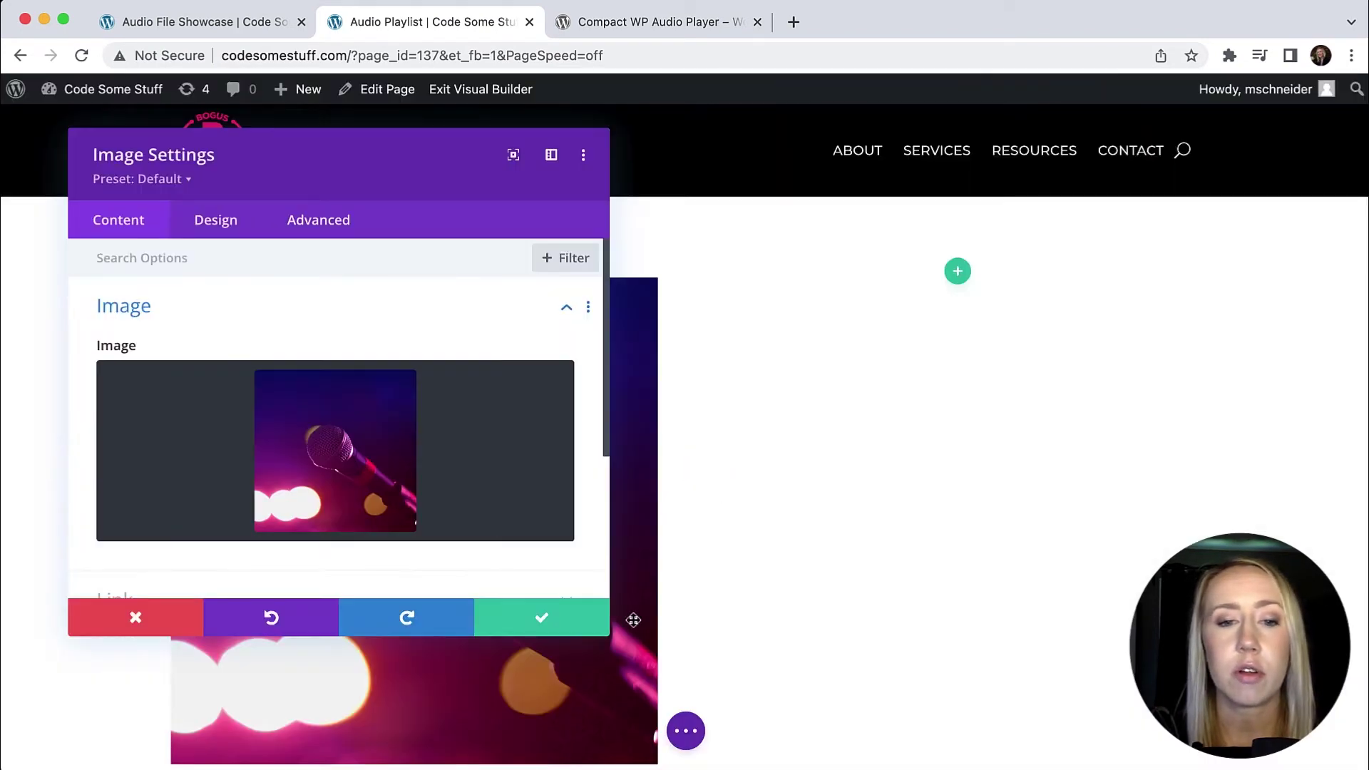
{"action": "left_click", "coordinate": [539, 618]}
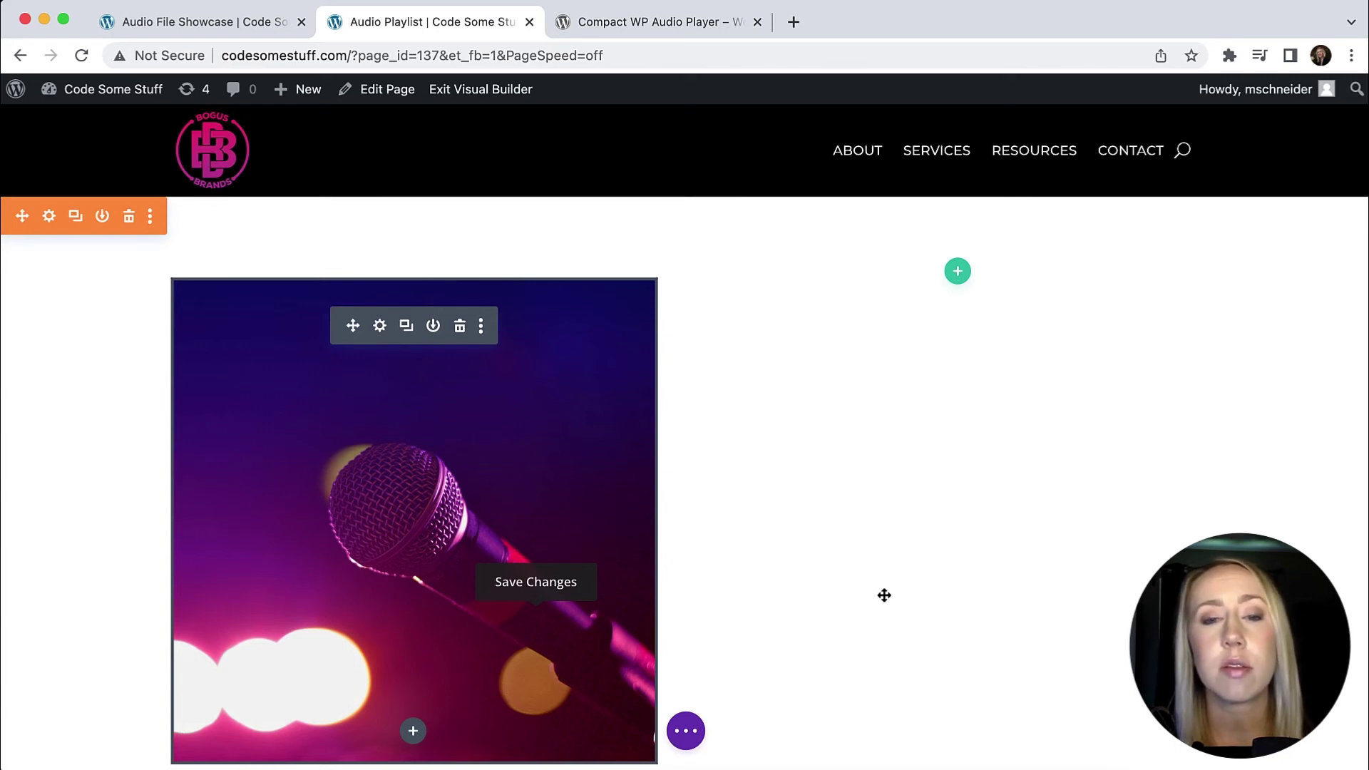
{"action": "scroll", "coordinate": [875, 516], "scroll_direction": "down", "scroll_amount": 2}
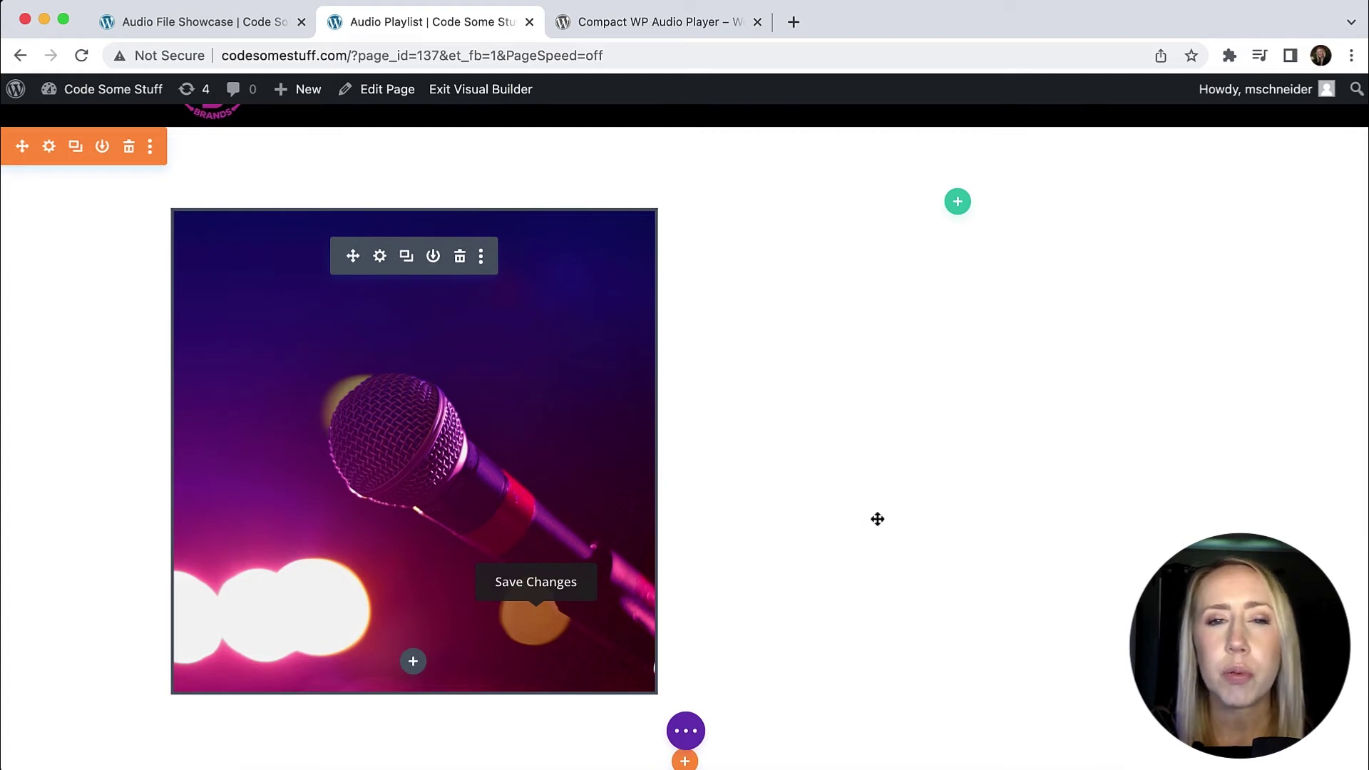
{"action": "scroll", "coordinate": [877, 519], "scroll_direction": "up", "scroll_amount": 1}
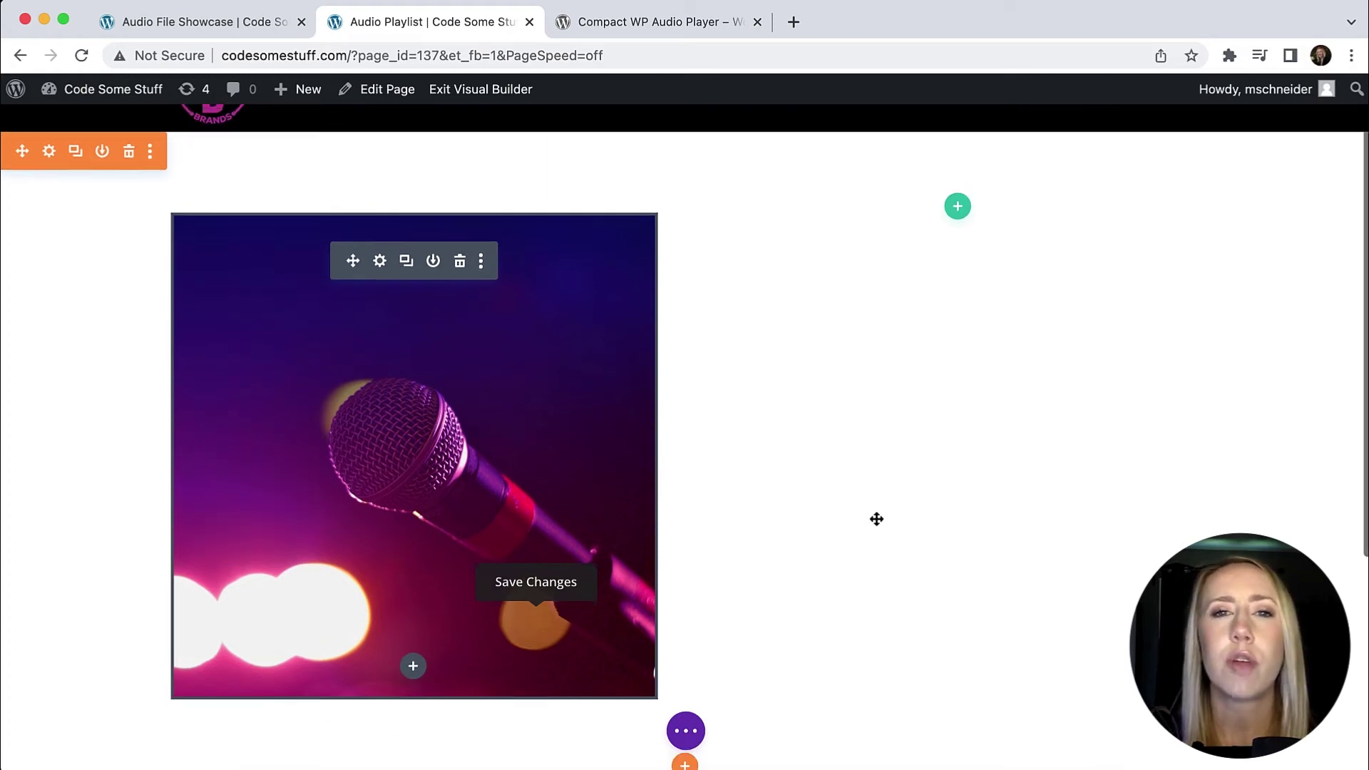
Add a one-column row on the right and insert a Text module with default placeholder text.
{"action": "left_click", "coordinate": [959, 211]}
{"action": "left_click", "coordinate": [855, 372]}
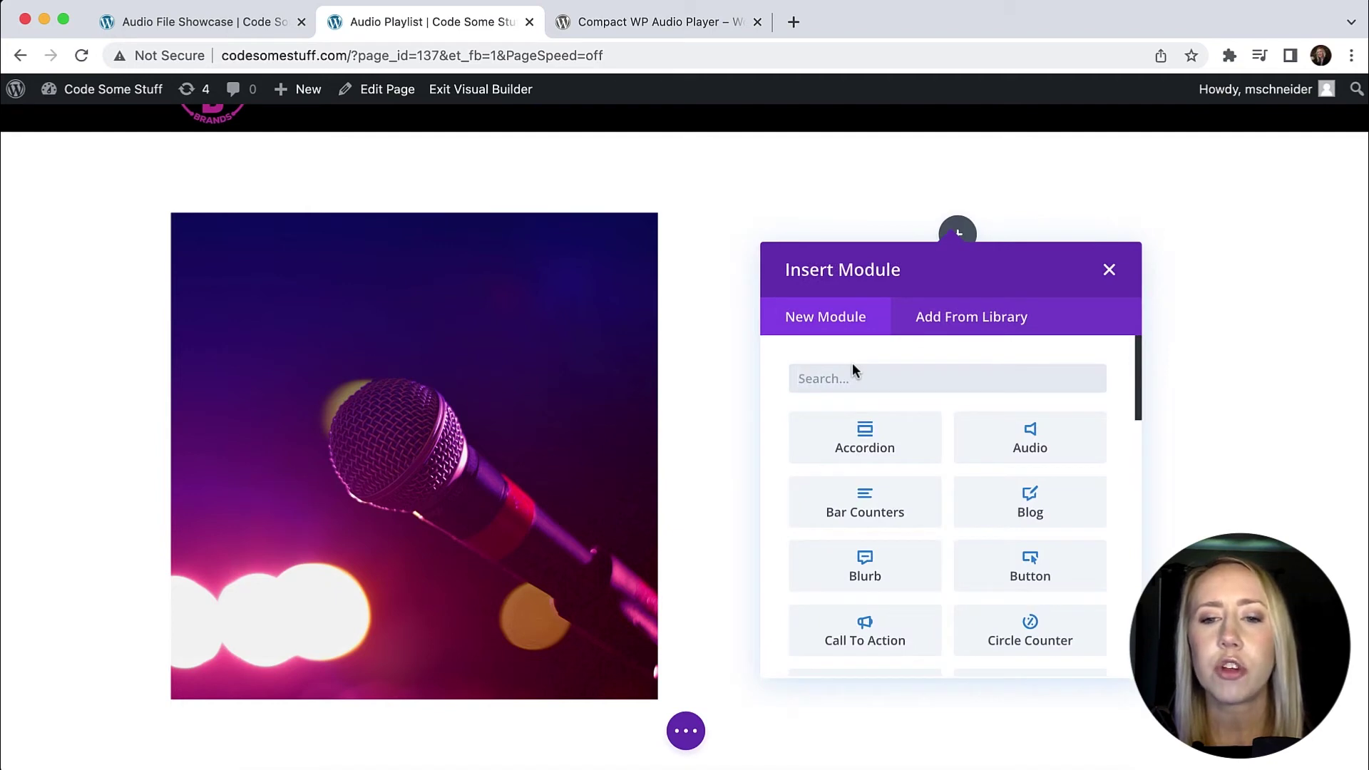
{"action": "left_click", "coordinate": [853, 365]}
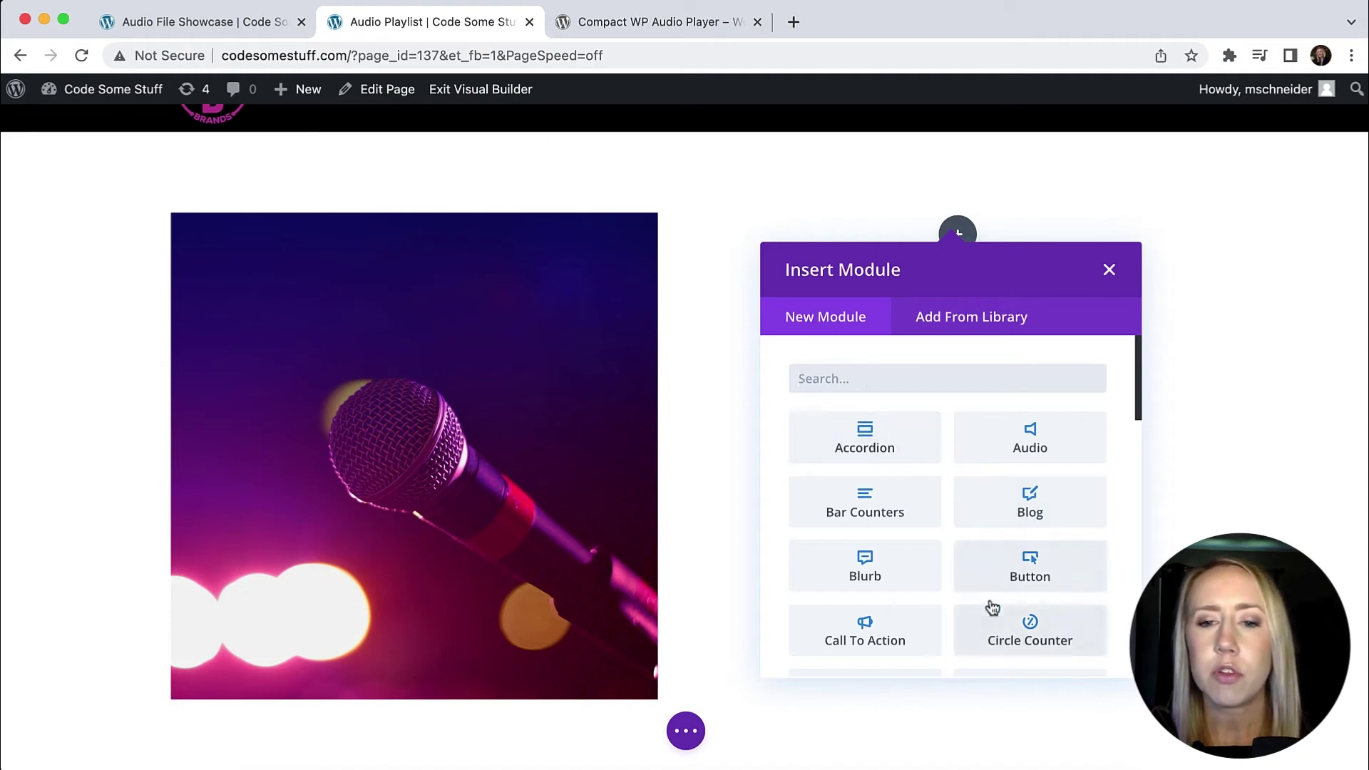
{"action": "scroll", "coordinate": [956, 574], "scroll_direction": "down", "scroll_amount": 5}
{"action": "scroll", "coordinate": [942, 563], "scroll_direction": "down", "scroll_amount": 4}
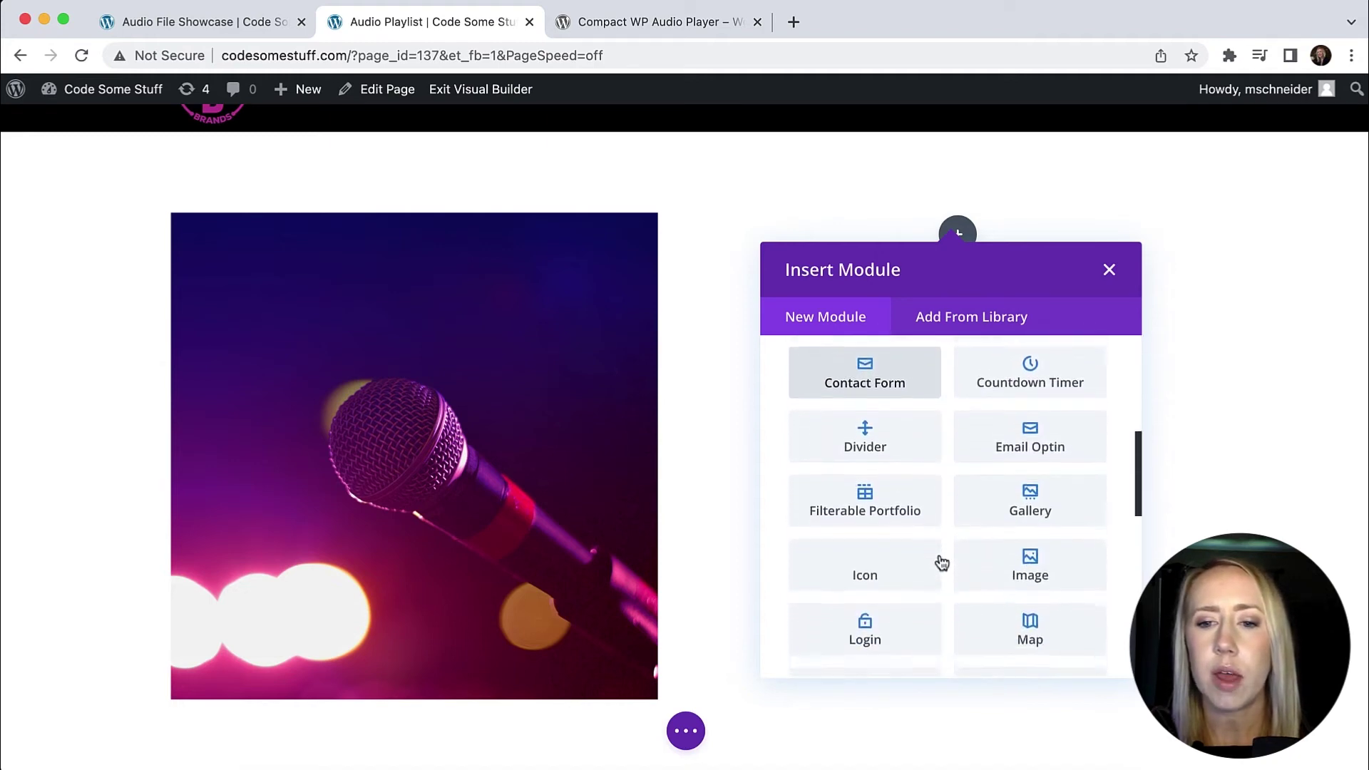
{"action": "scroll", "coordinate": [942, 564], "scroll_direction": "down", "scroll_amount": 12}
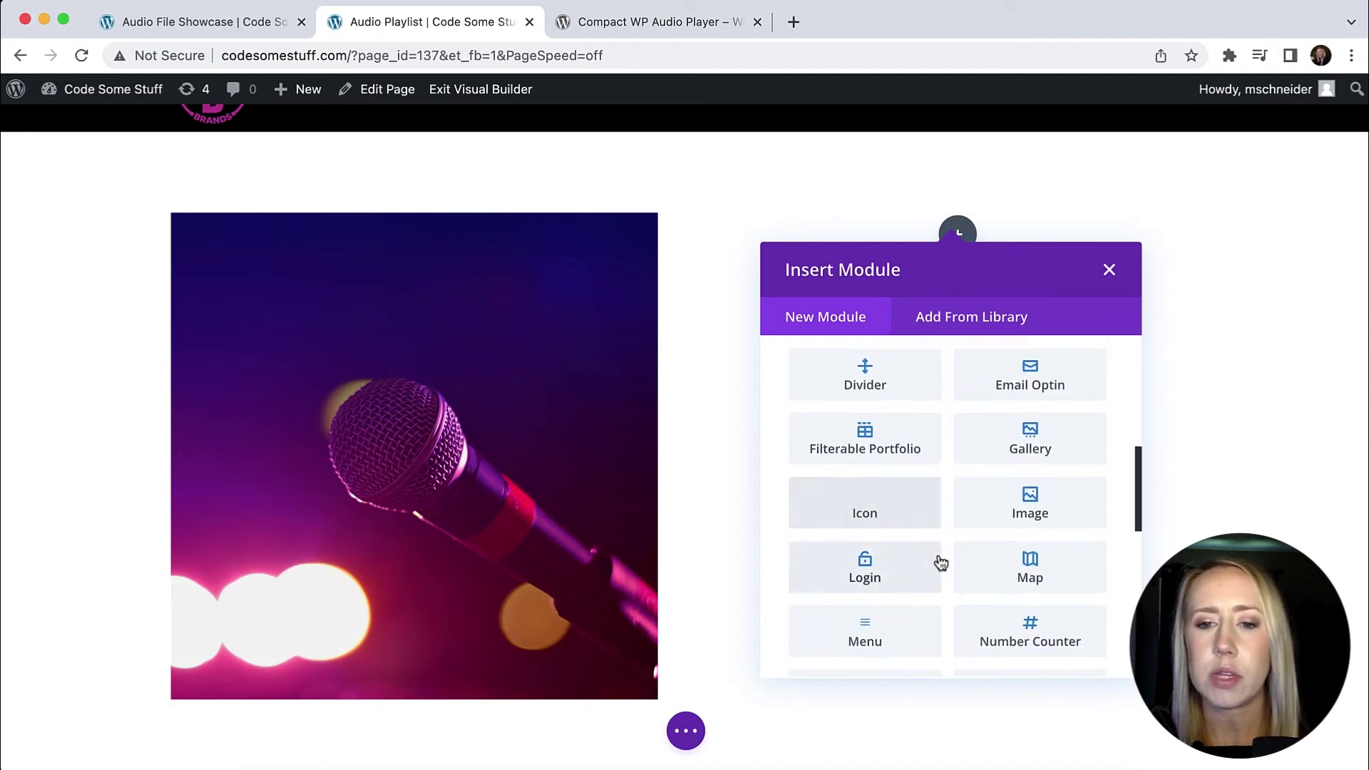
{"action": "left_click", "coordinate": [886, 546]}
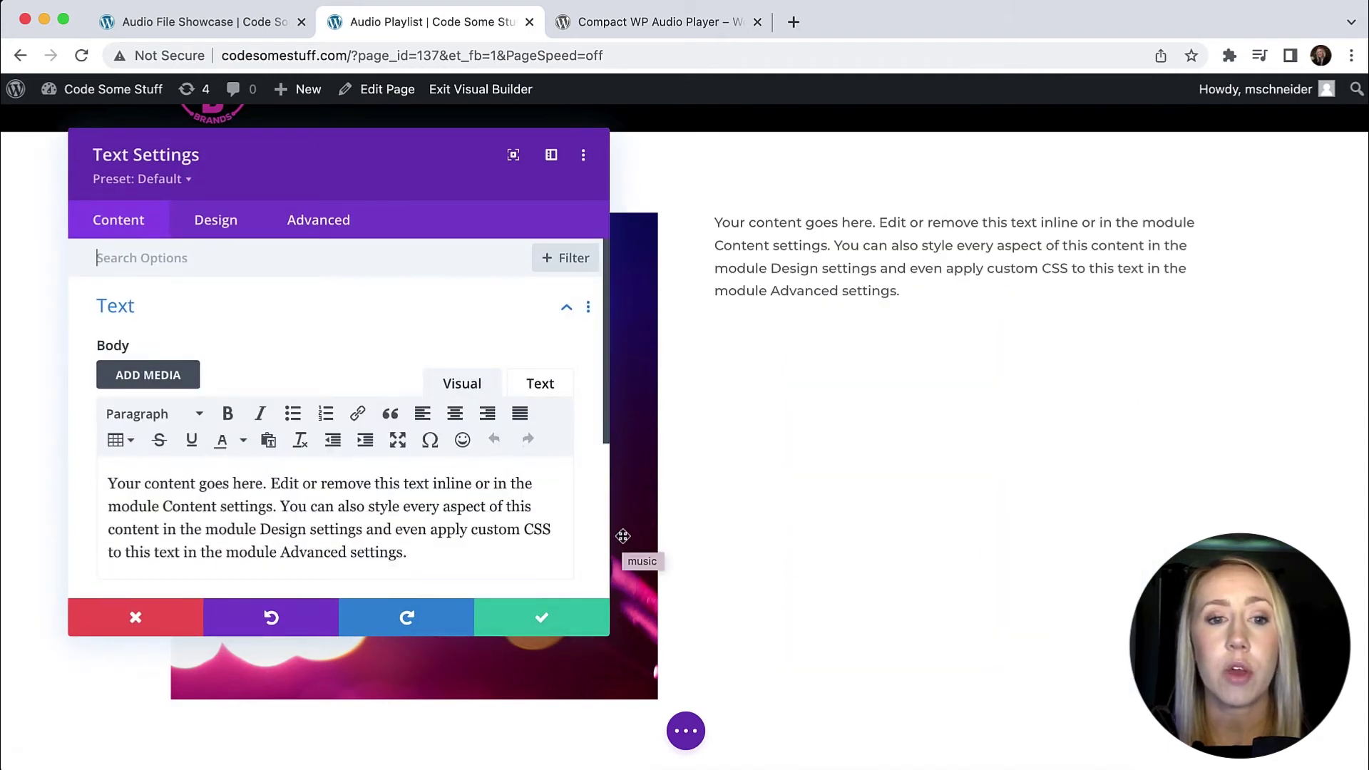
{"action": "left_click", "coordinate": [562, 629]}
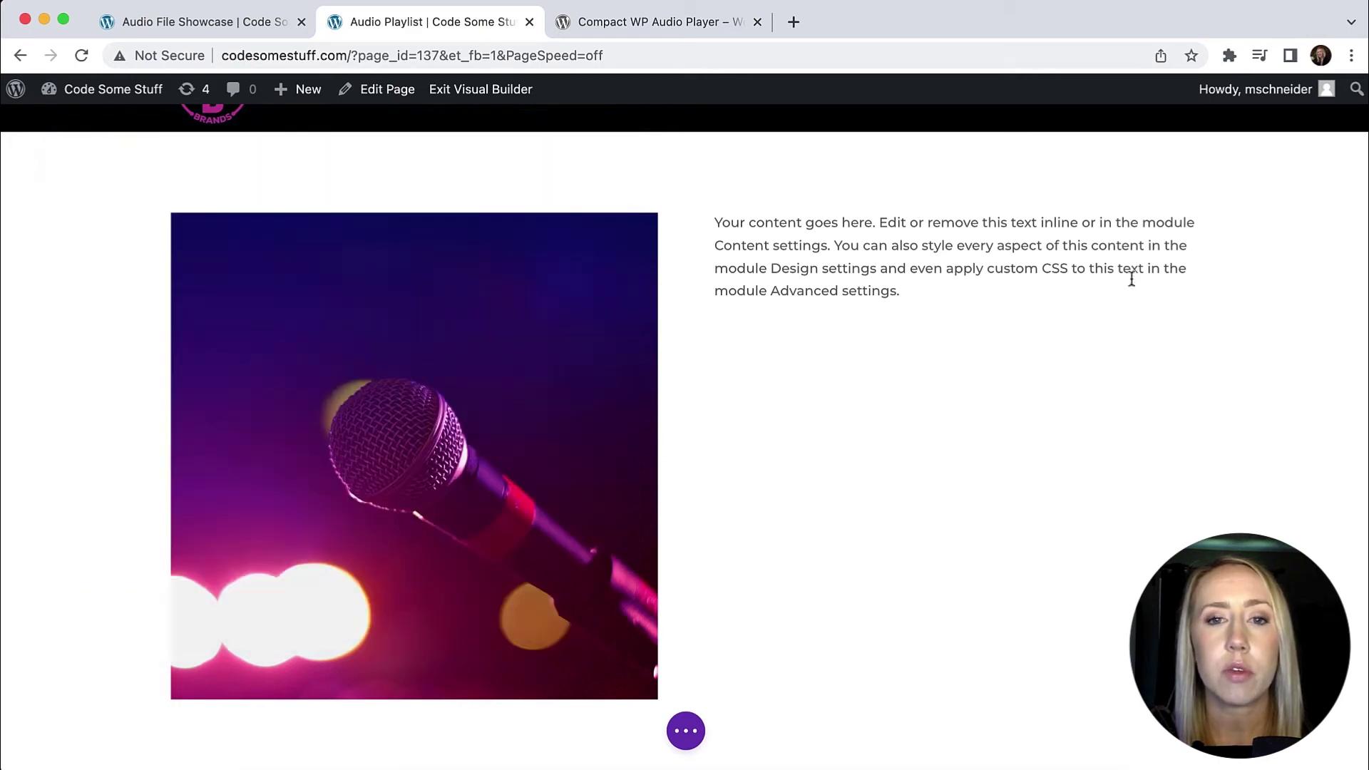
Scroll the Compact WP Audio Player plugin page down to its USAGE shortcode example.
{"action": "left_click", "coordinate": [640, 28]}
{"action": "mouse_move", "coordinate": [749, 134]}
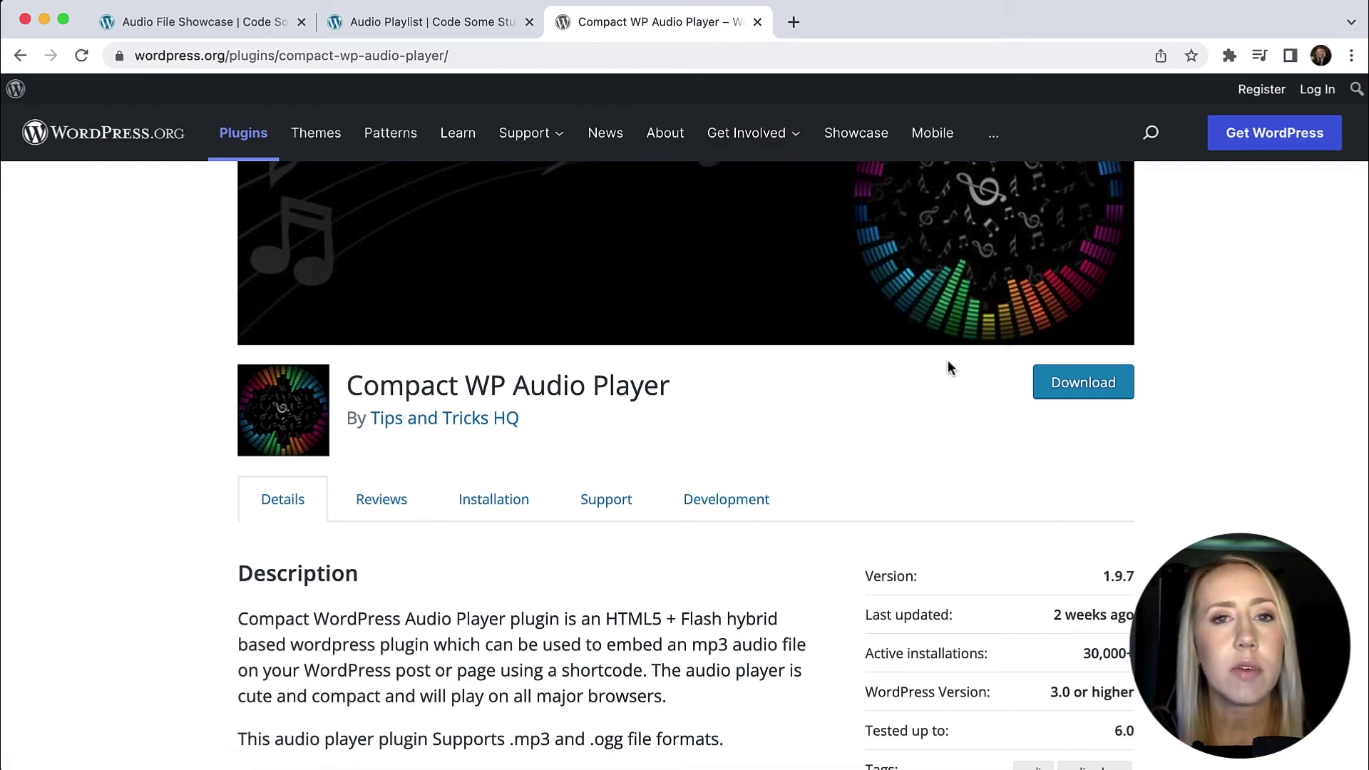
{"action": "scroll", "coordinate": [948, 362], "scroll_direction": "down", "scroll_amount": 3}
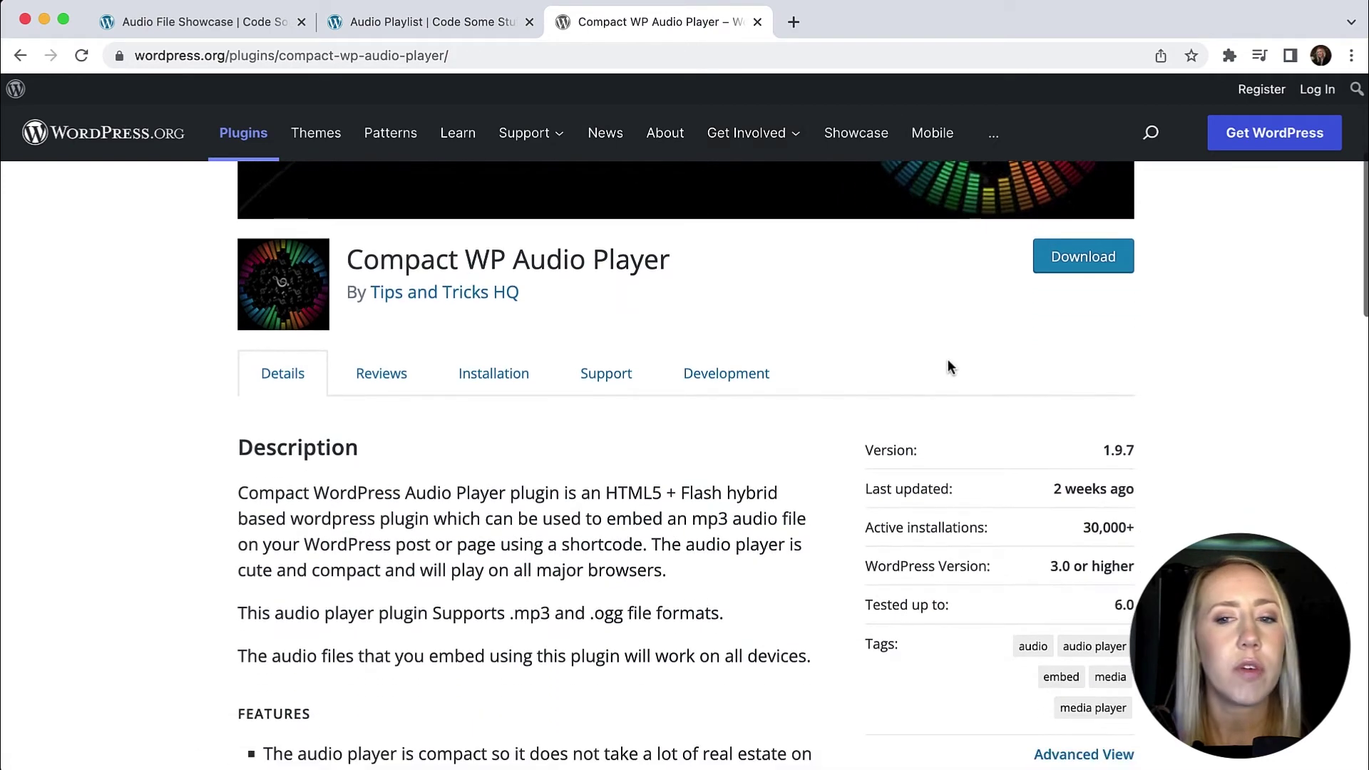
{"action": "scroll", "coordinate": [947, 361], "scroll_direction": "down", "scroll_amount": 1}
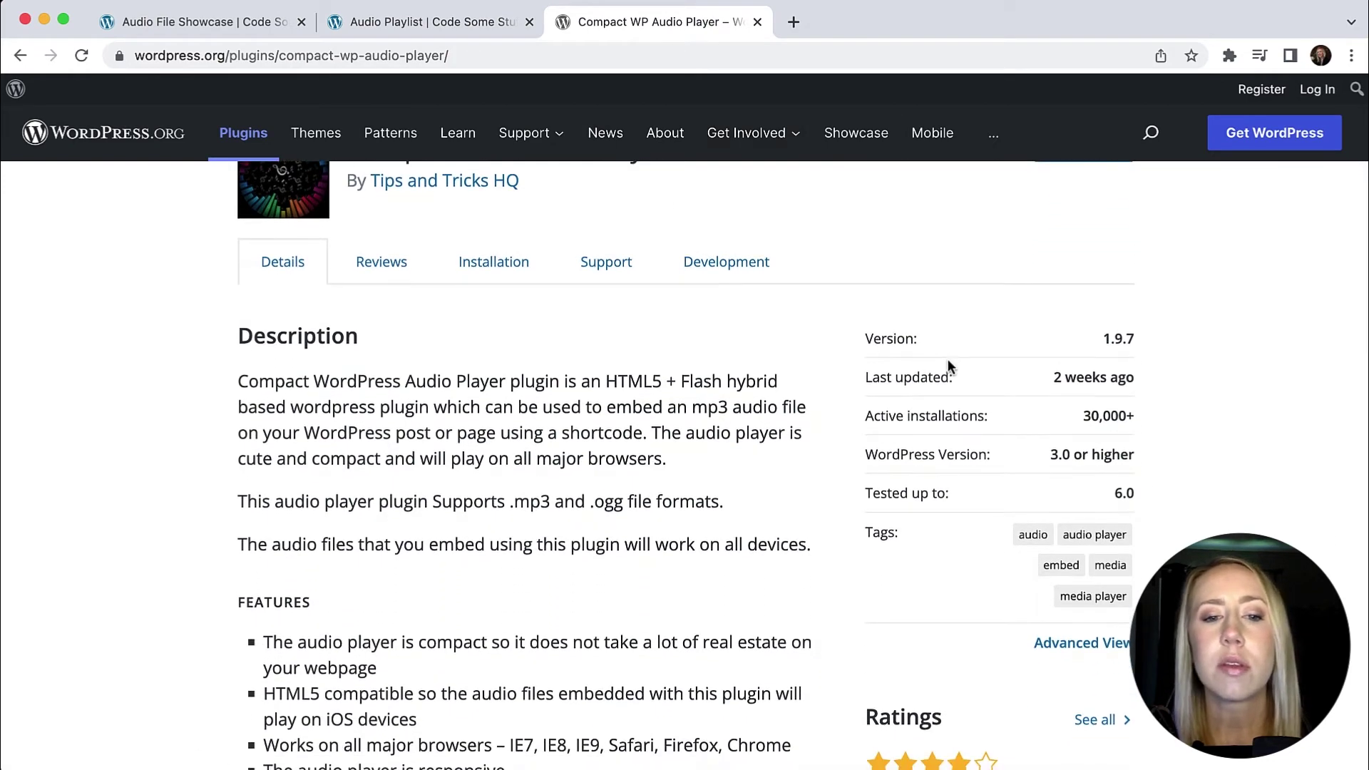
{"action": "scroll", "coordinate": [947, 364], "scroll_direction": "down", "scroll_amount": 10}
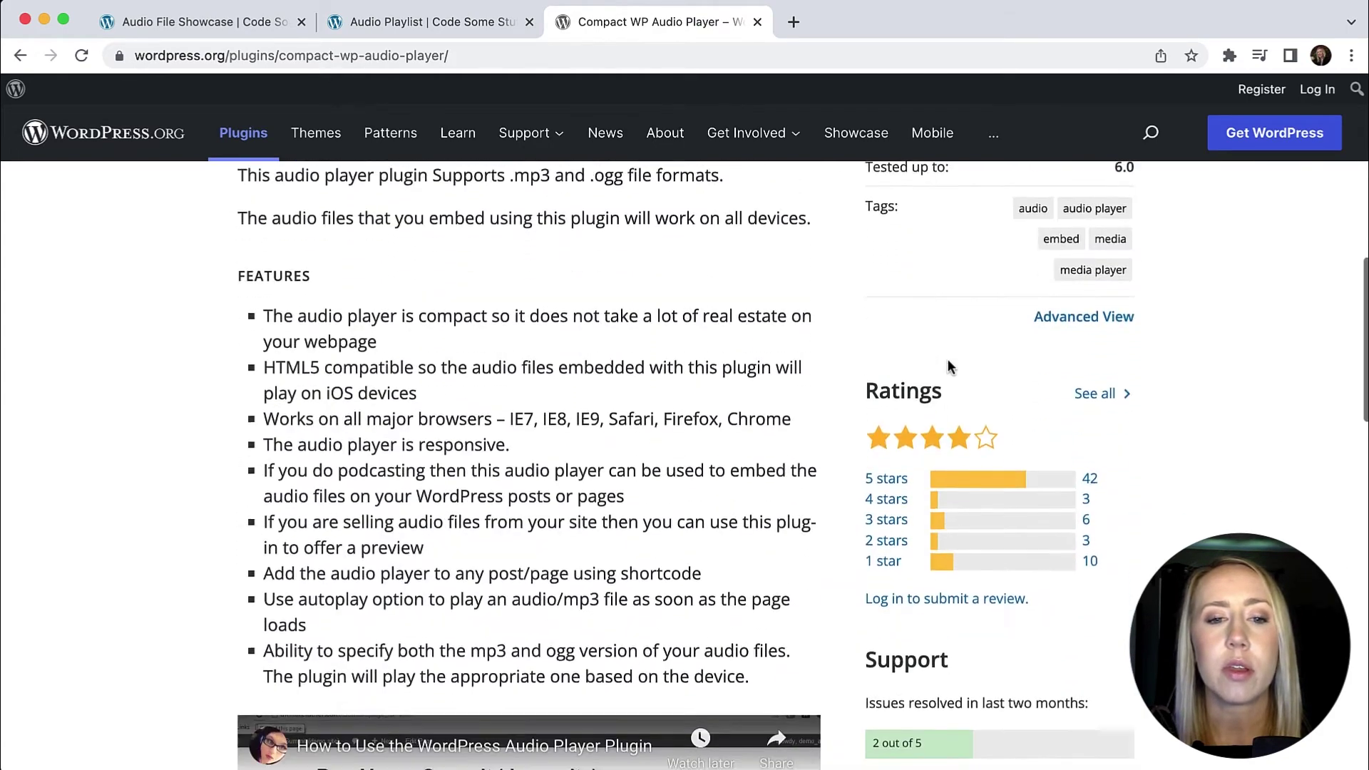
{"action": "scroll", "coordinate": [948, 365], "scroll_direction": "down", "scroll_amount": 6}
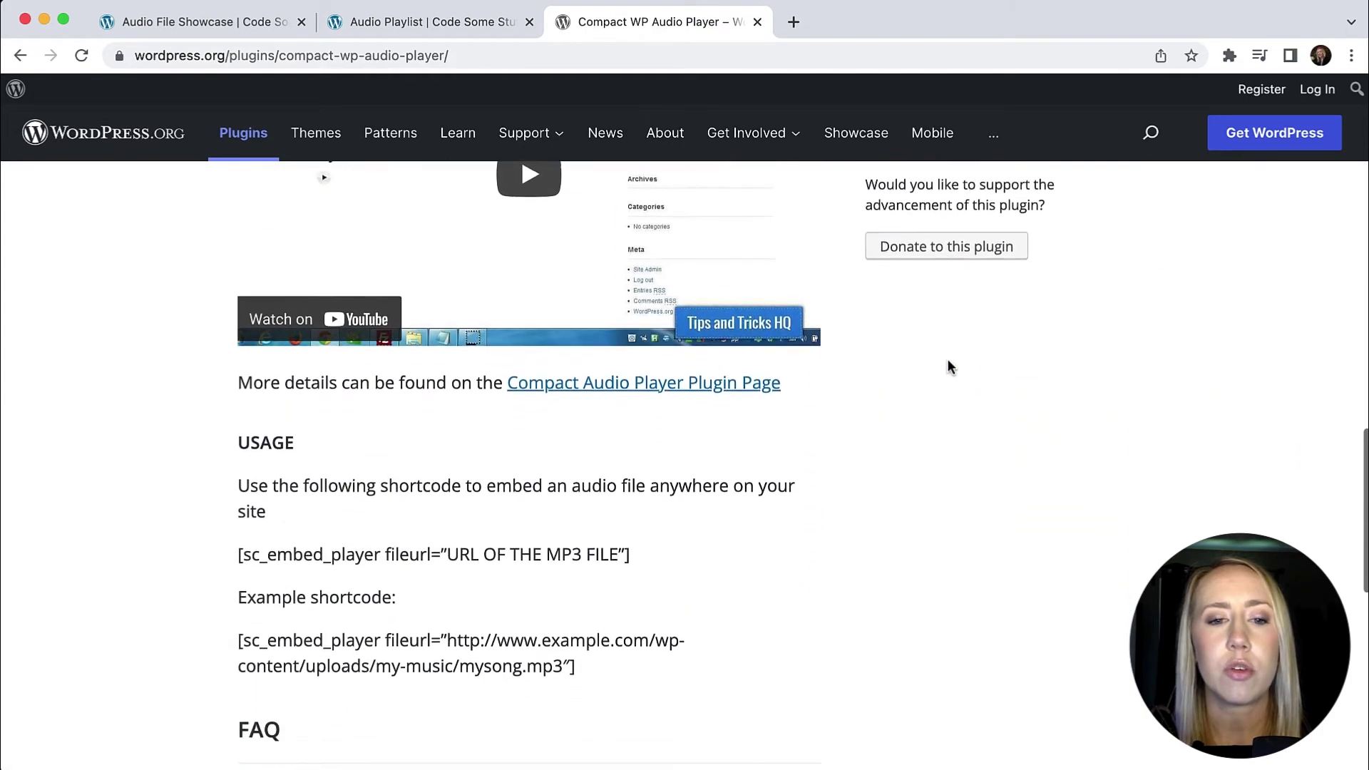
{"action": "scroll", "coordinate": [948, 364], "scroll_direction": "down", "scroll_amount": 1}
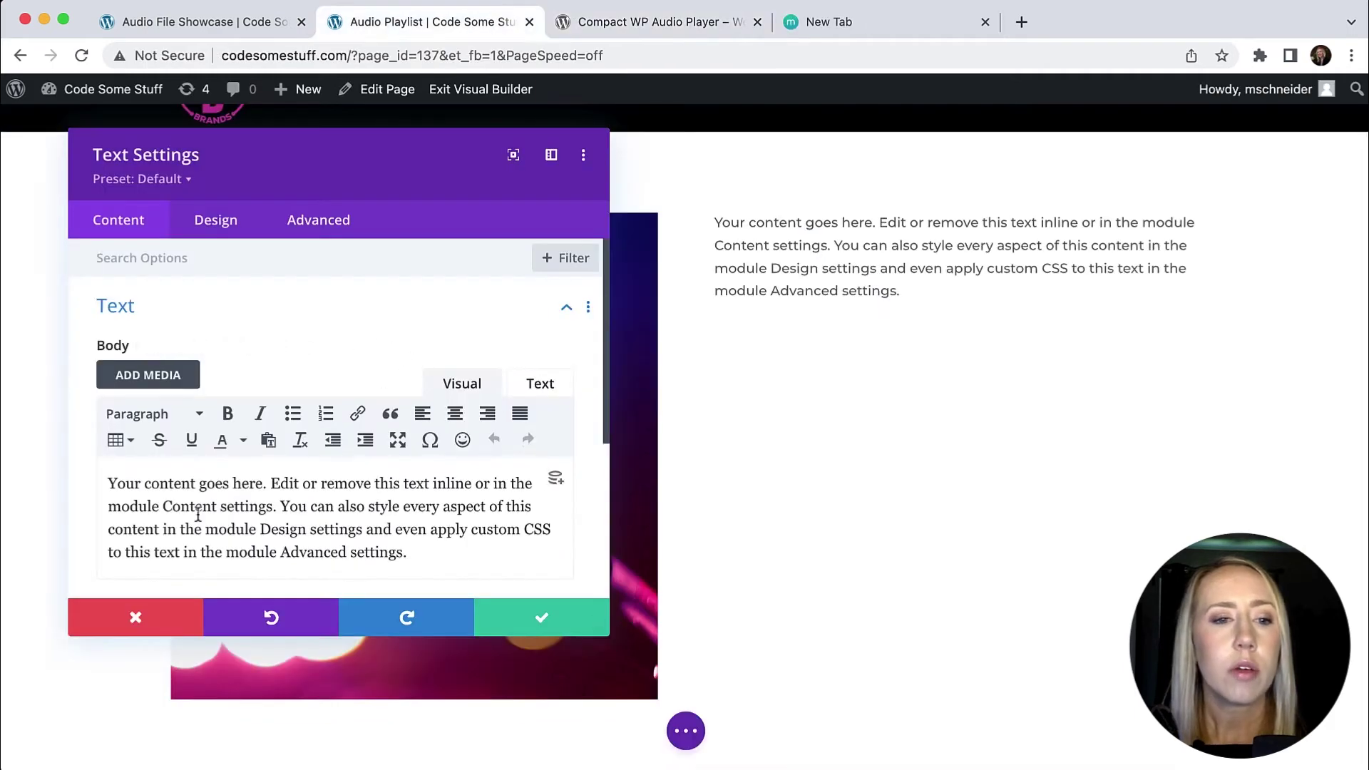
Replace the Text module's body with the pasted sc_embed_player shortcode and save.
{"action": "left_click", "coordinate": [546, 389]}
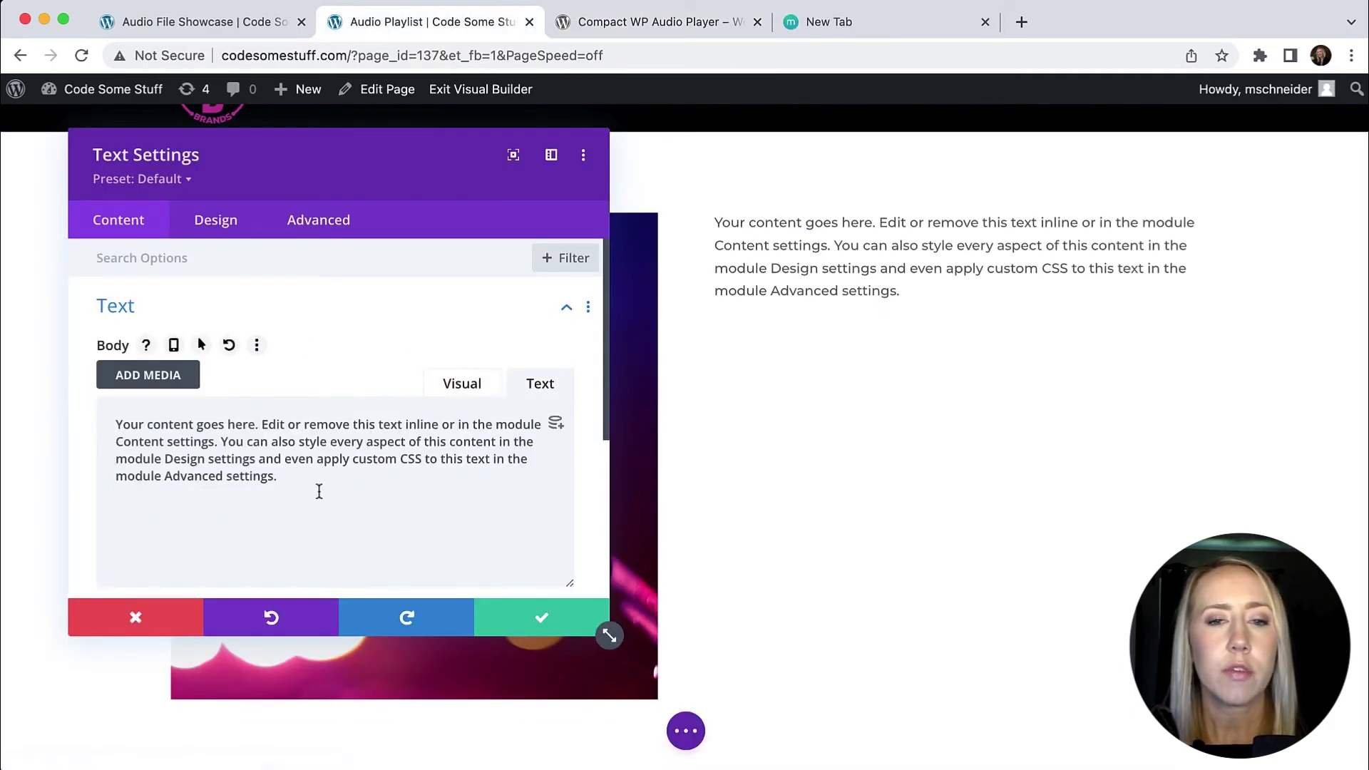
{"action": "key", "text": "super+a"}
{"action": "type", "text": "[sc_embed_player fileurl=\"http://codesomestuff.com/wp-content/uploads/2022/06/07_Take_Me_Higher_Strength_To_Last_instrumental_MP3.mp3\"]"}
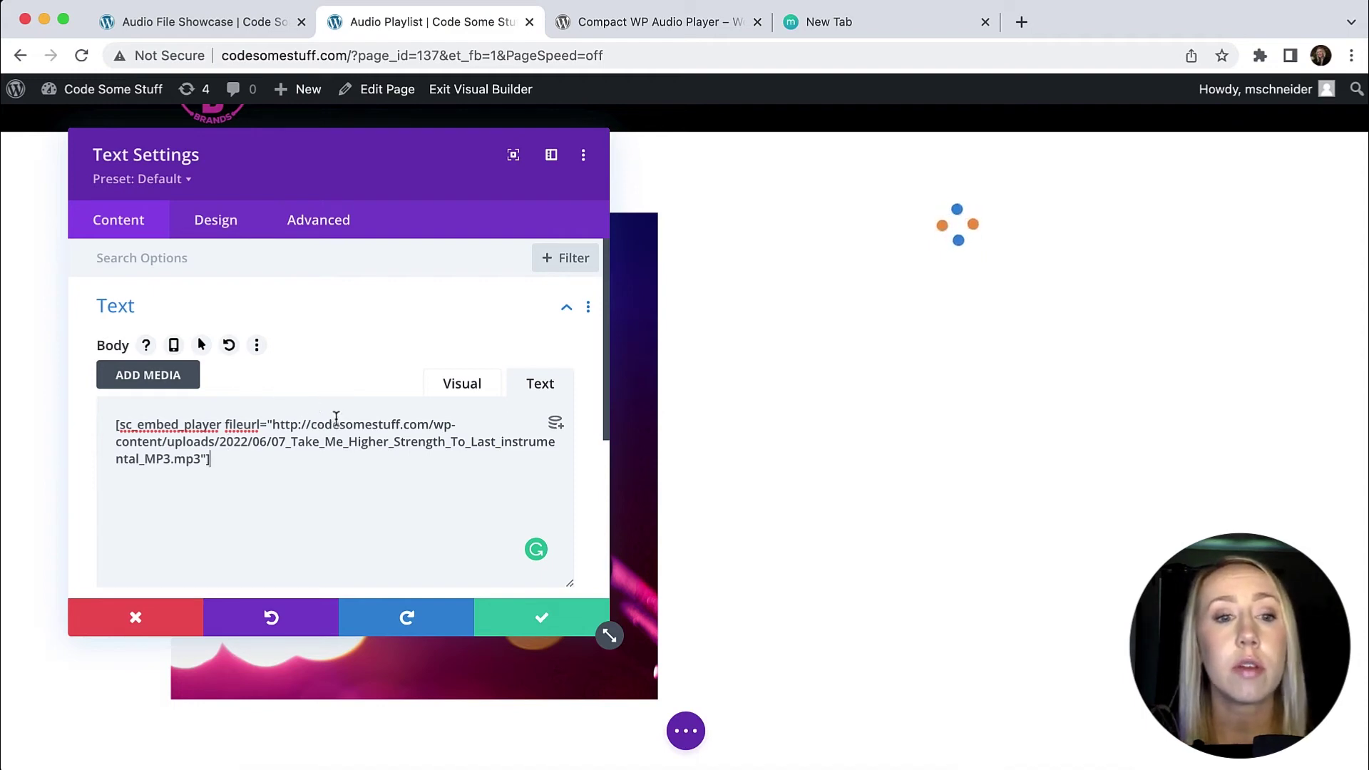
{"action": "left_click", "coordinate": [537, 617]}
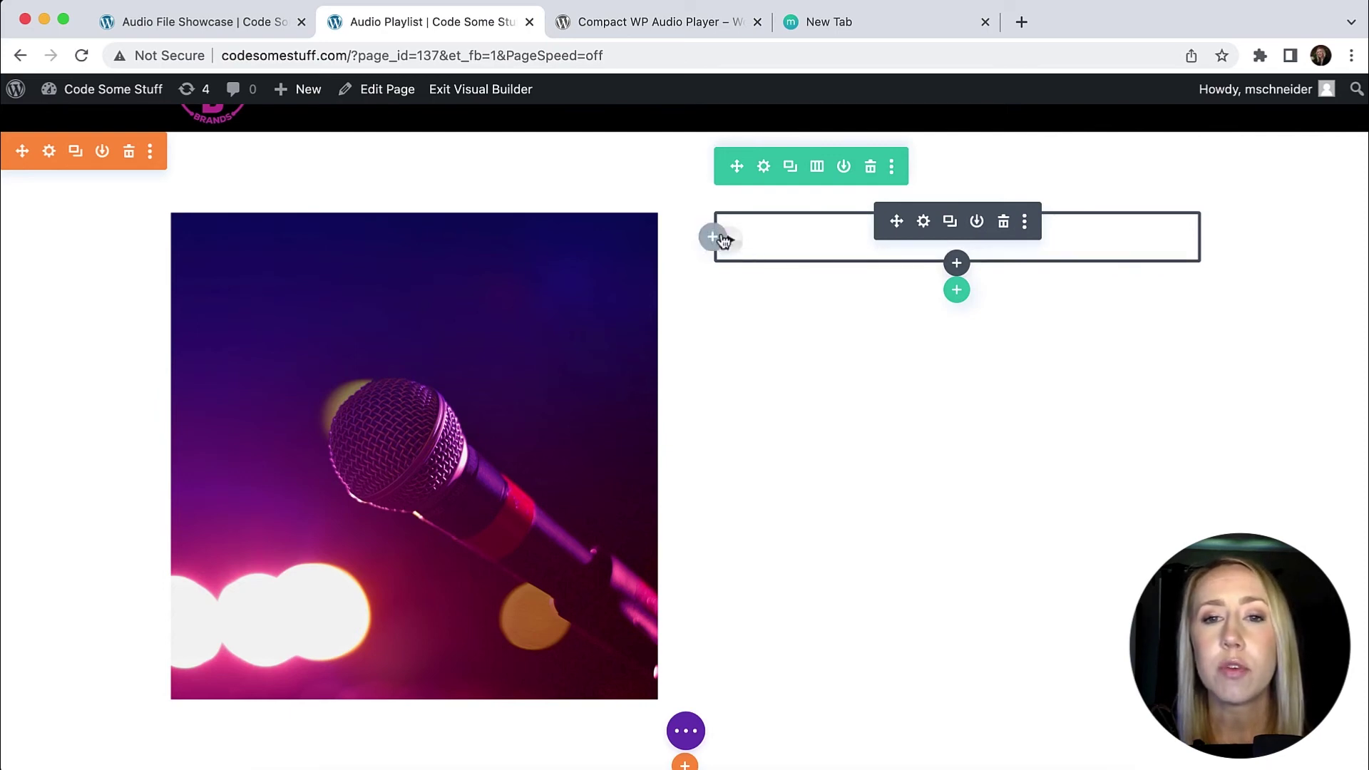
Insert a Toggle module below the player titled '1. Track Number One by Artist'.
{"action": "left_click", "coordinate": [958, 264]}
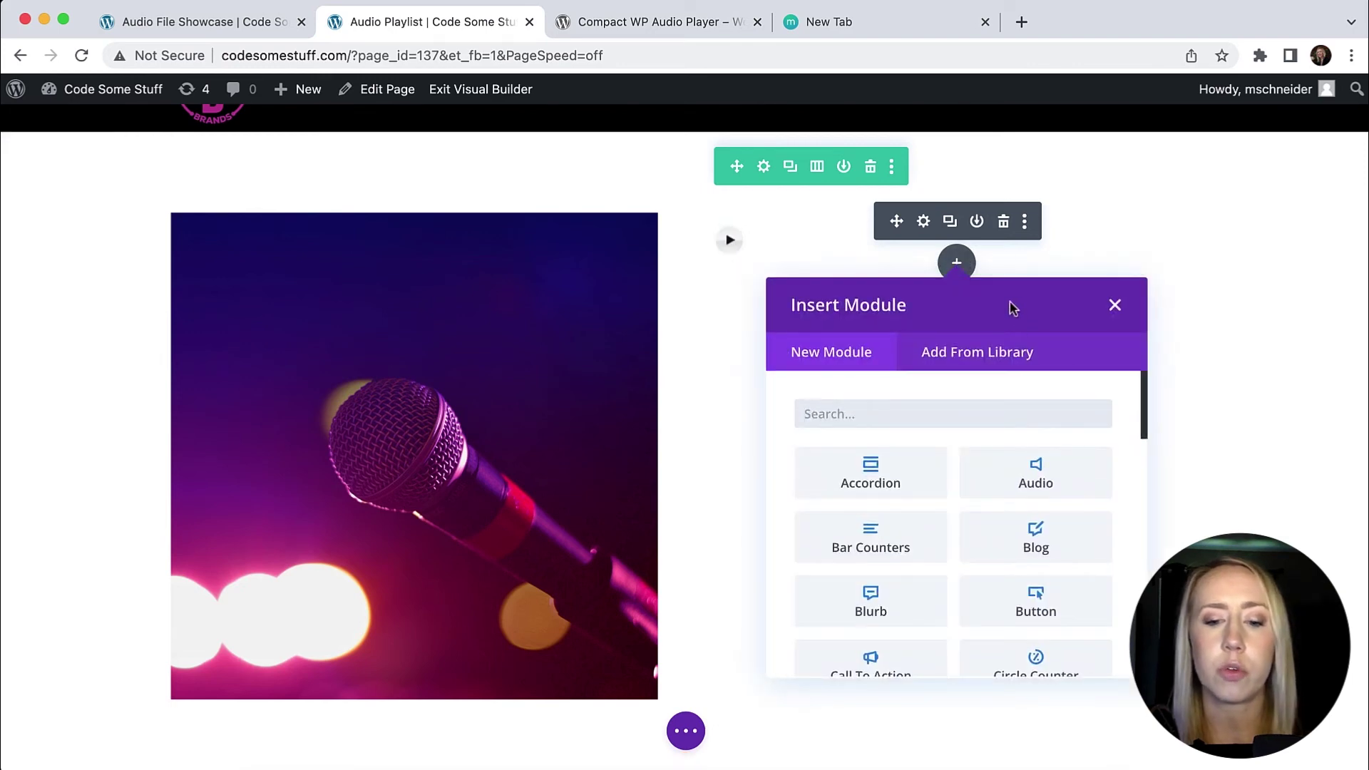
{"action": "type", "text": "tog"}
{"action": "left_click", "coordinate": [875, 478]}
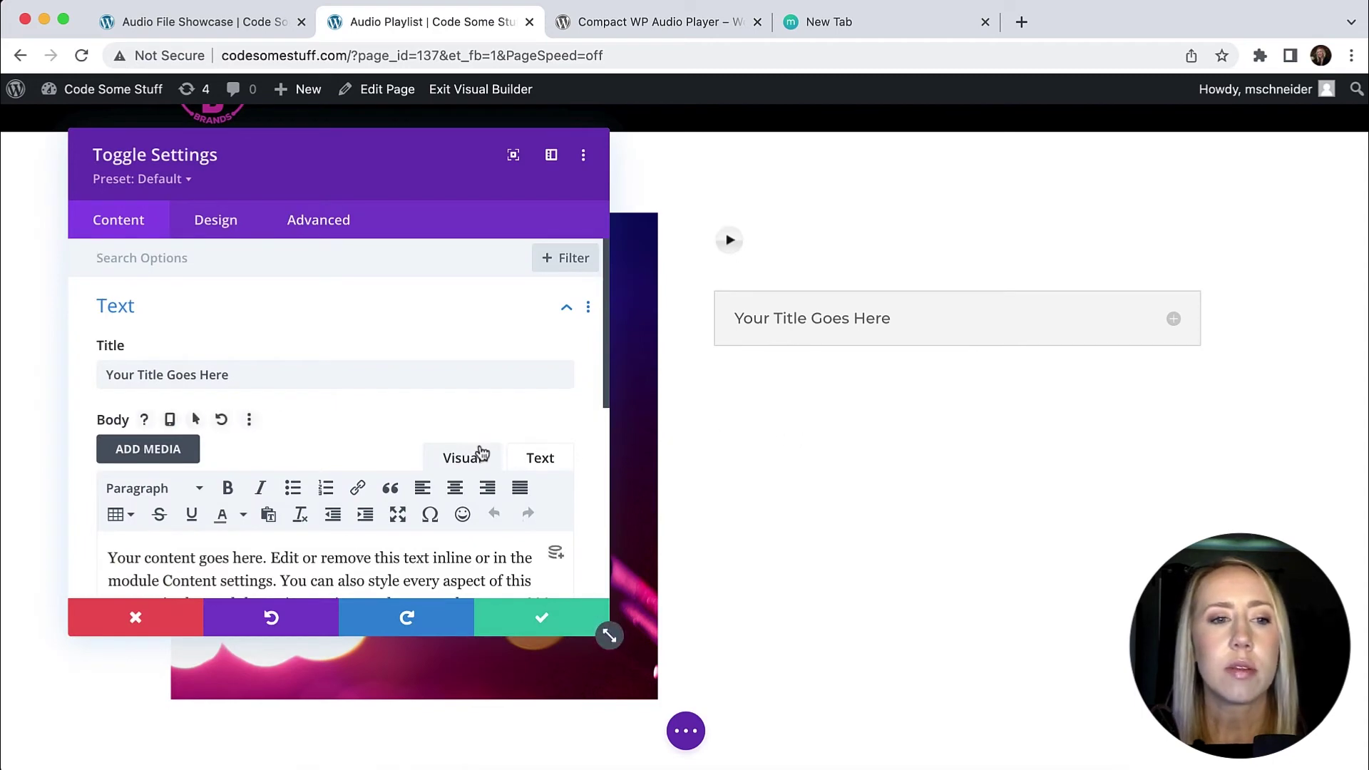
{"action": "triple_click", "coordinate": [335, 375]}
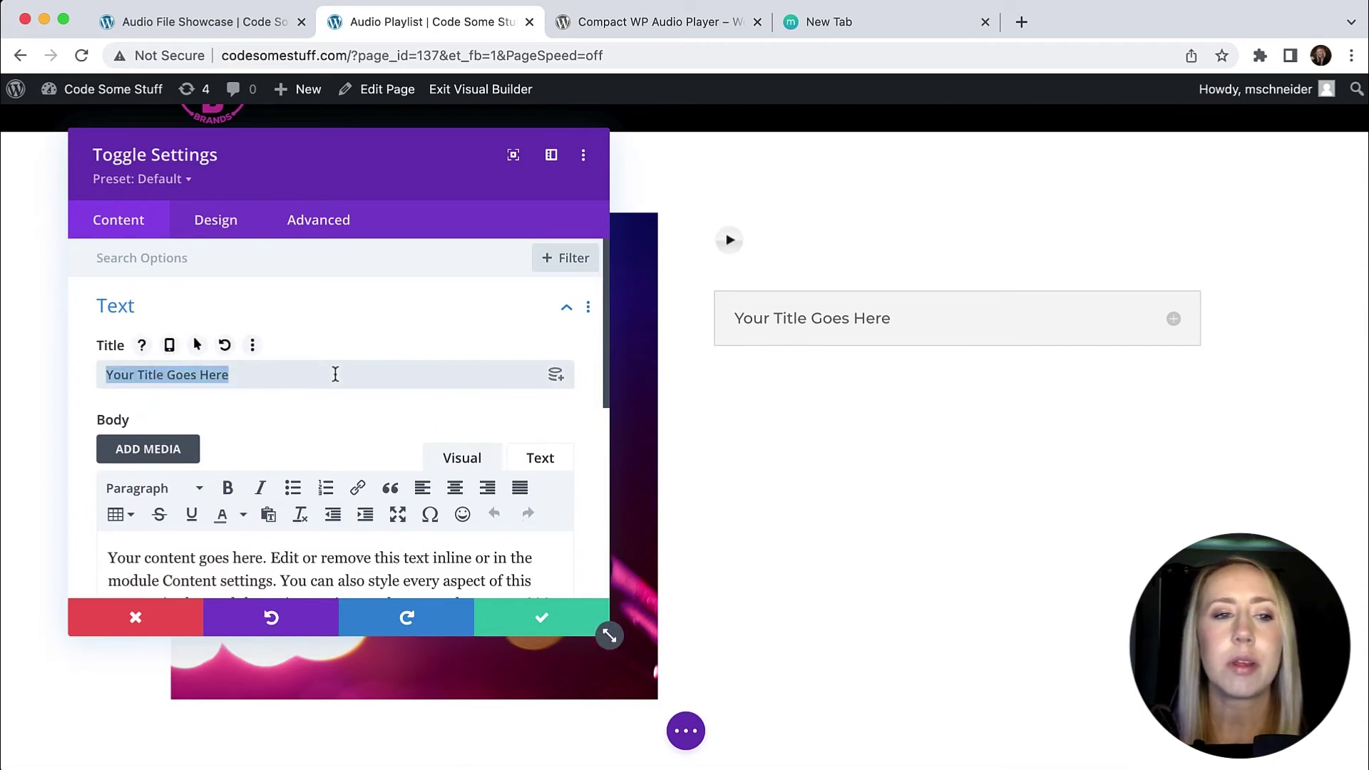
{"action": "type", "text": "1. "}
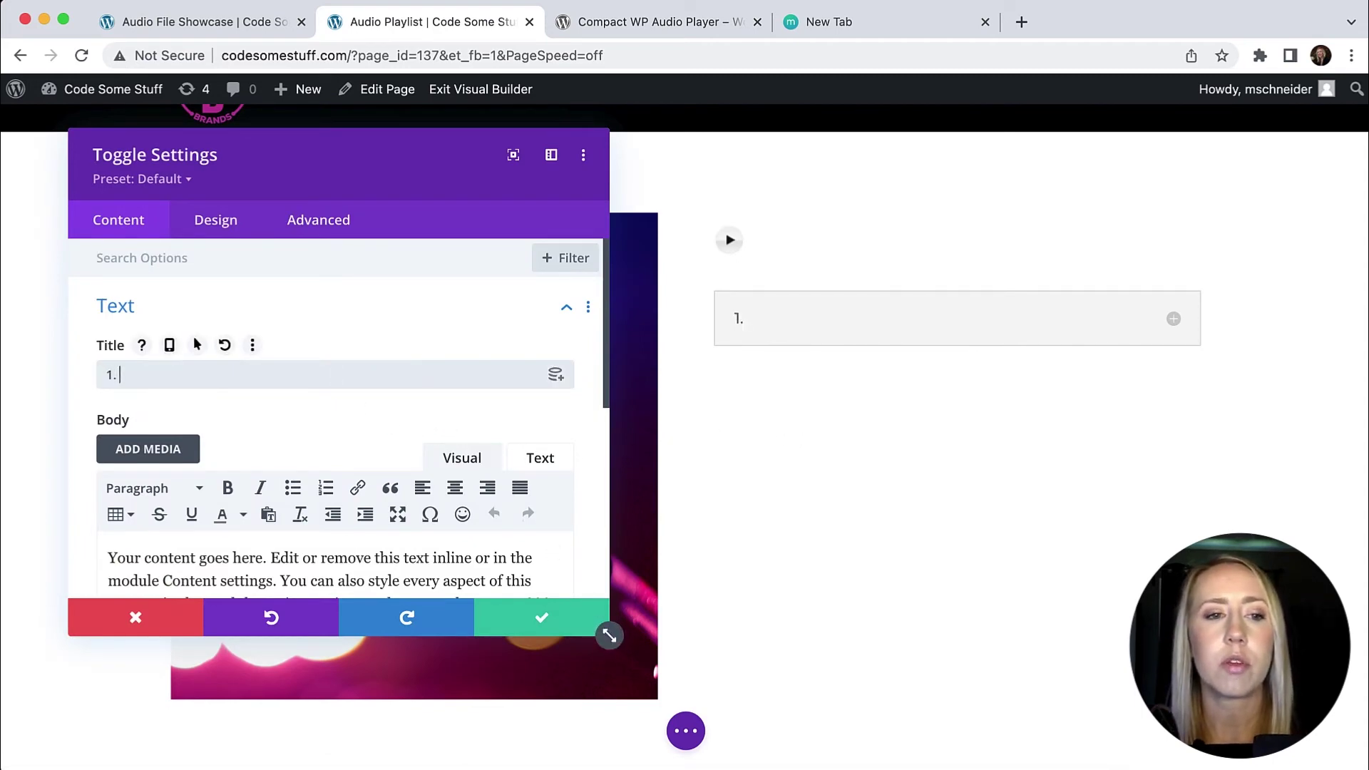
{"action": "type", "text": "Track Number One by Artist"}
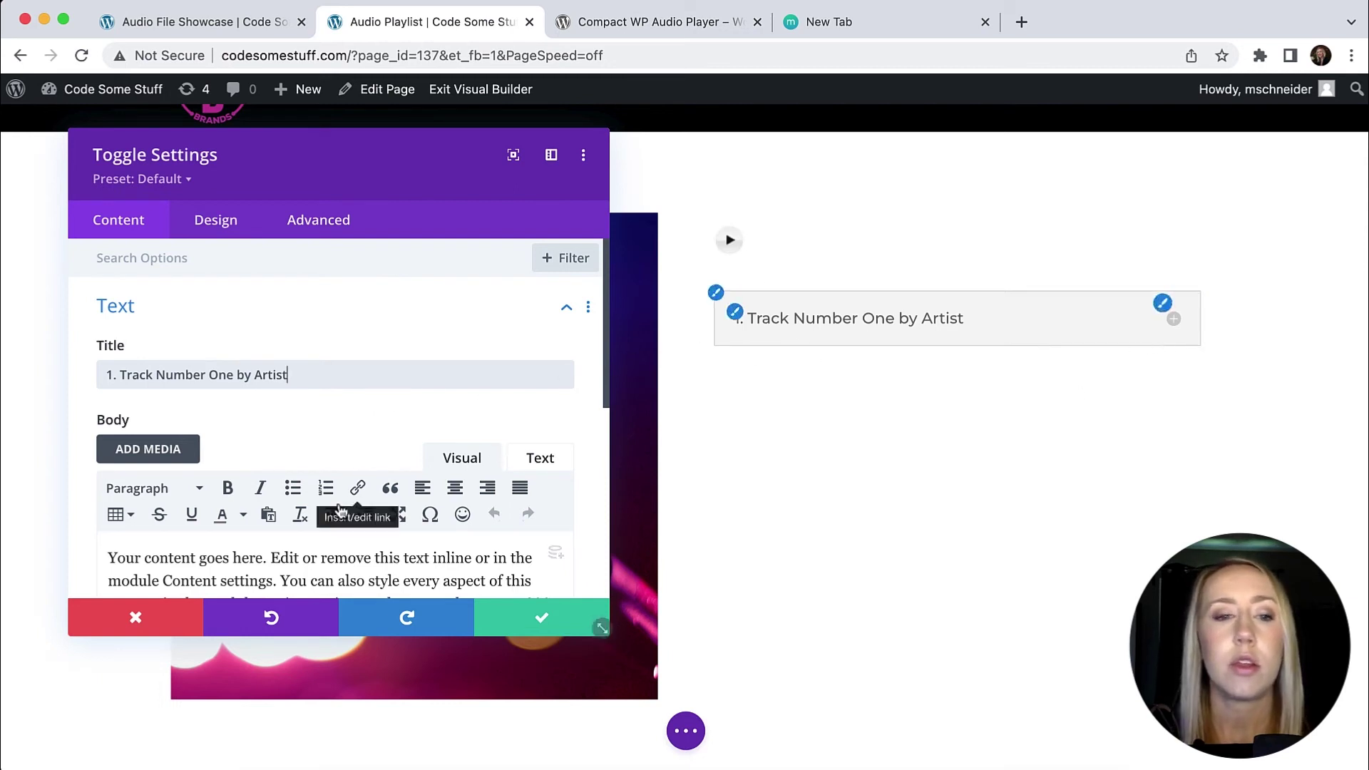
Expand the new toggle on the page to preview its placeholder body text.
{"action": "scroll", "coordinate": [341, 510], "scroll_direction": "down", "scroll_amount": 4}
{"action": "left_click_drag", "start_coordinate": [421, 483], "coordinate": [70, 423]}
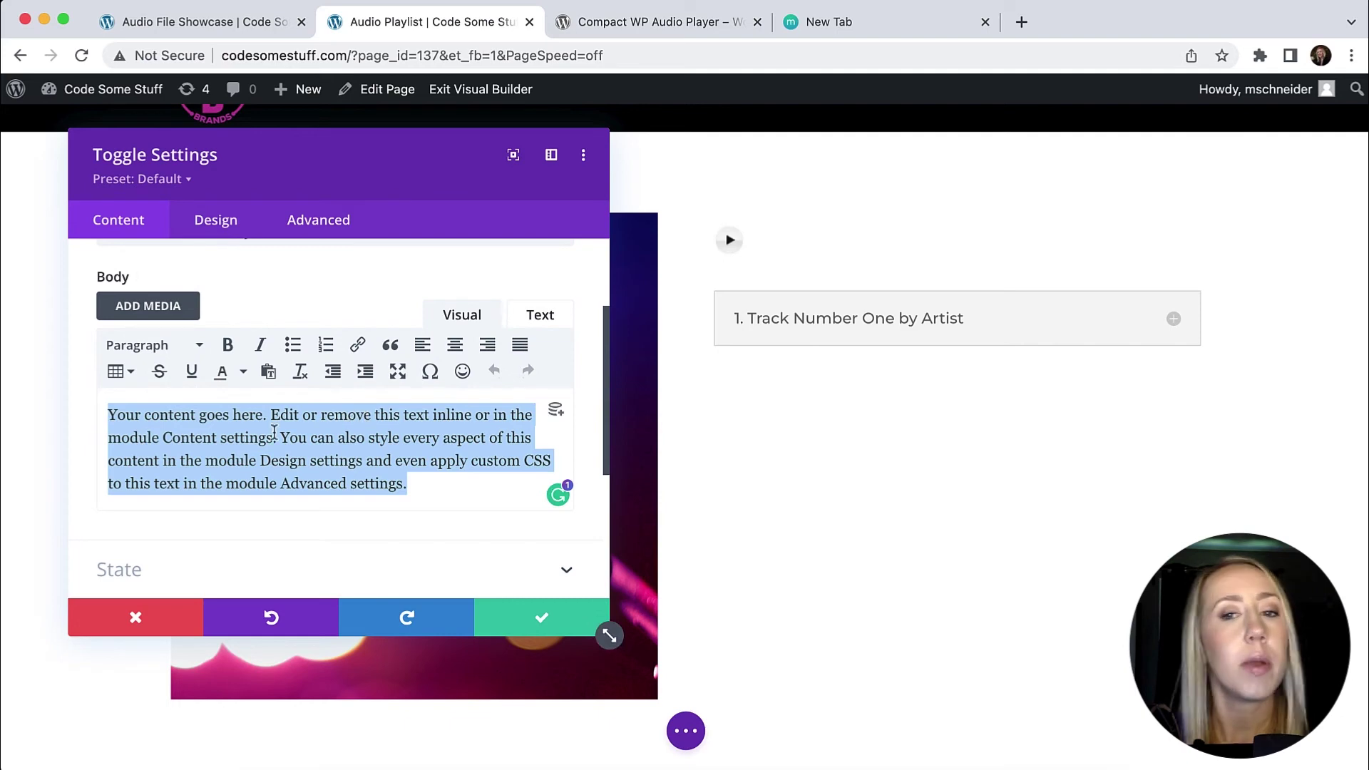
{"action": "left_click", "coordinate": [1176, 321]}
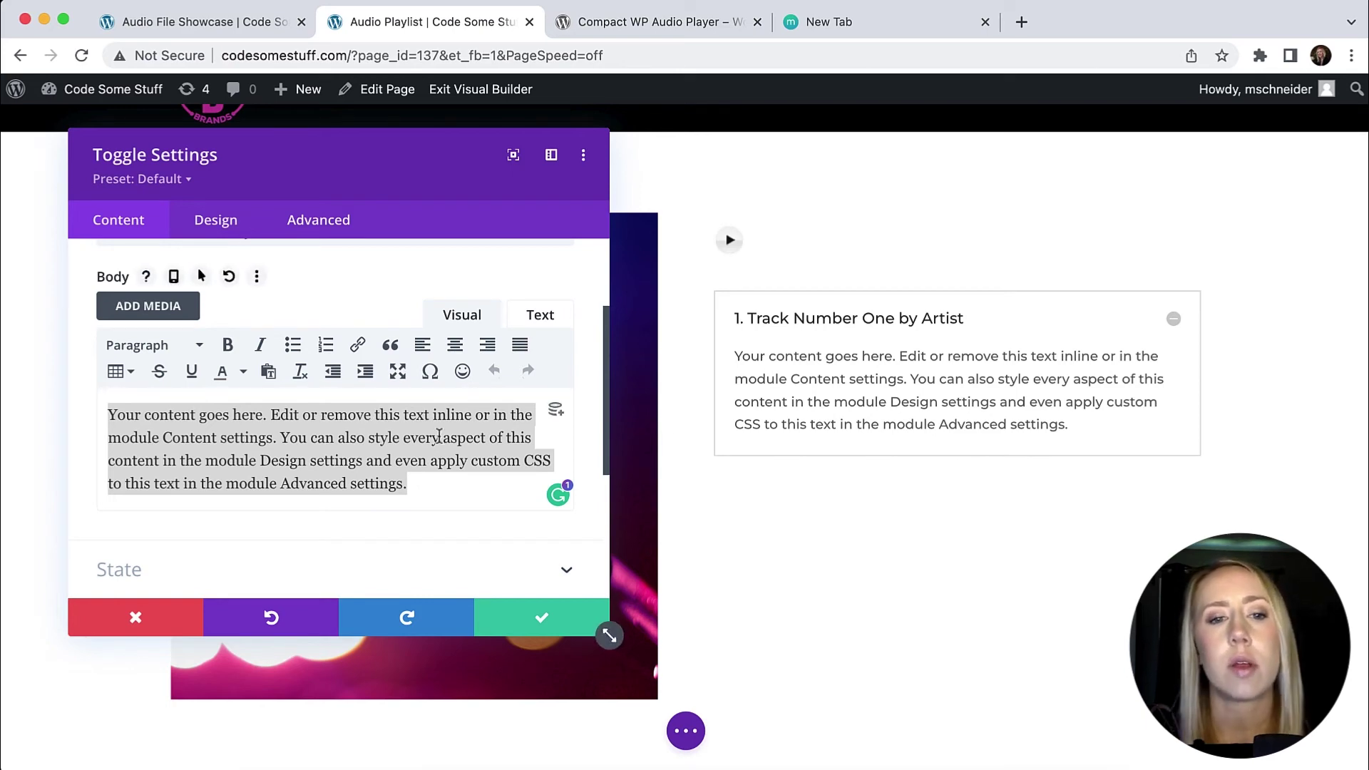
{"action": "left_click", "coordinate": [433, 484]}
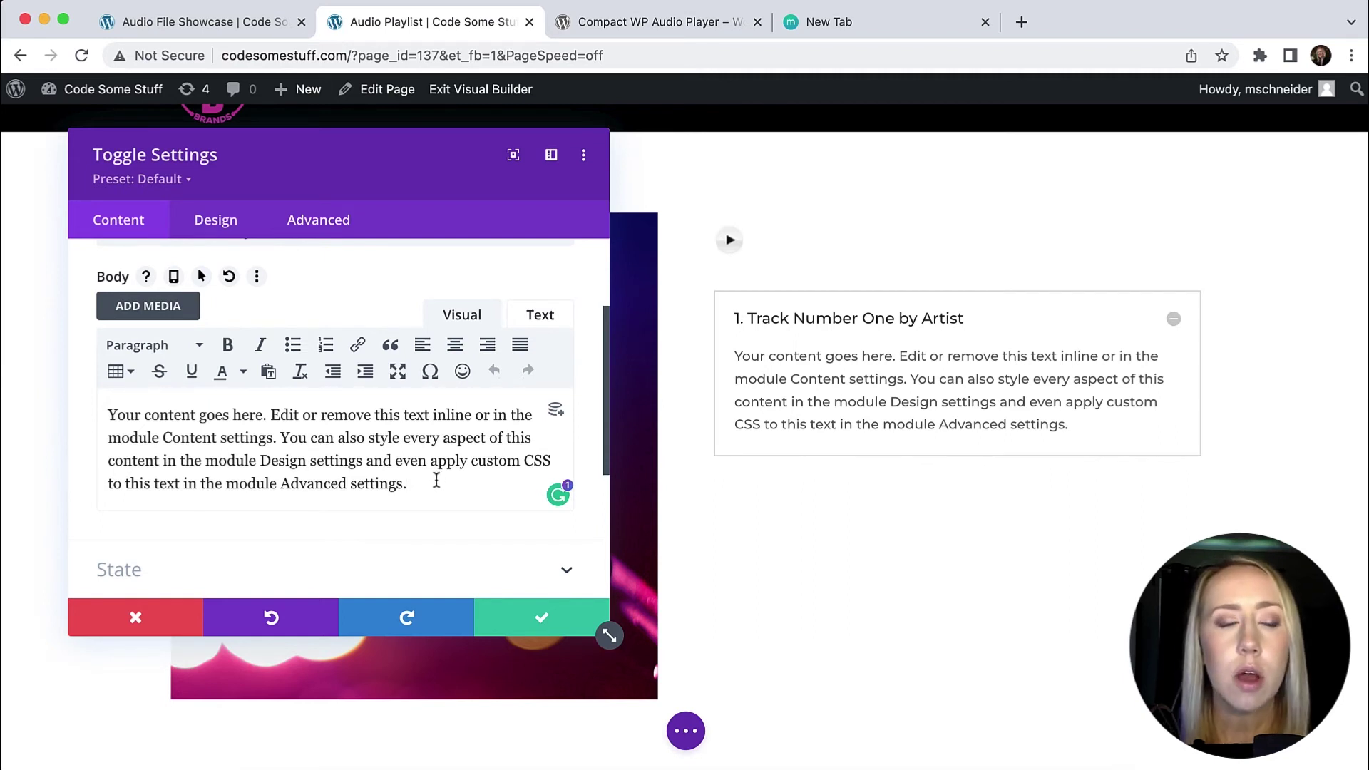
{"action": "scroll", "coordinate": [389, 440], "scroll_direction": "down", "scroll_amount": 3}
{"action": "scroll", "coordinate": [285, 360], "scroll_direction": "up", "scroll_amount": 6}
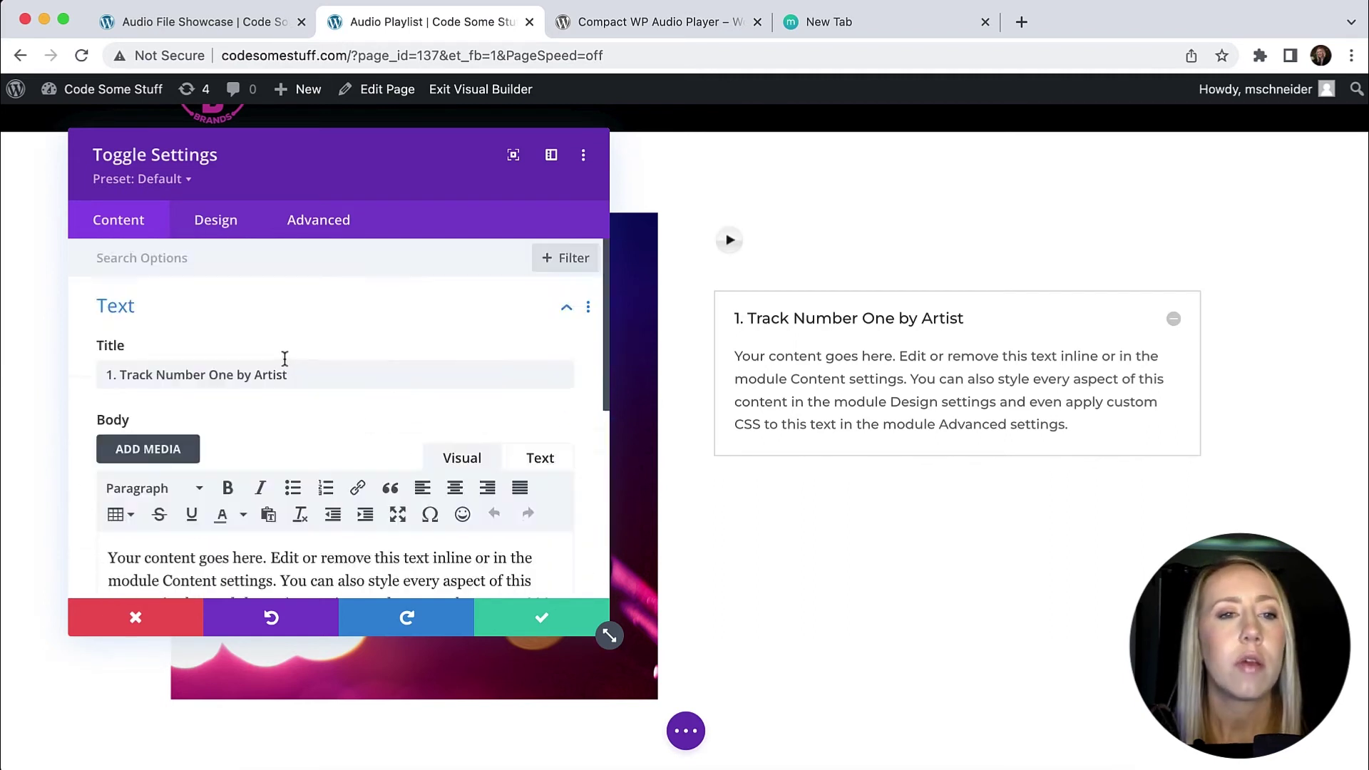
In the toggle's Design icon options, set the closed toggle icon colour to white.
{"action": "left_click", "coordinate": [222, 237]}
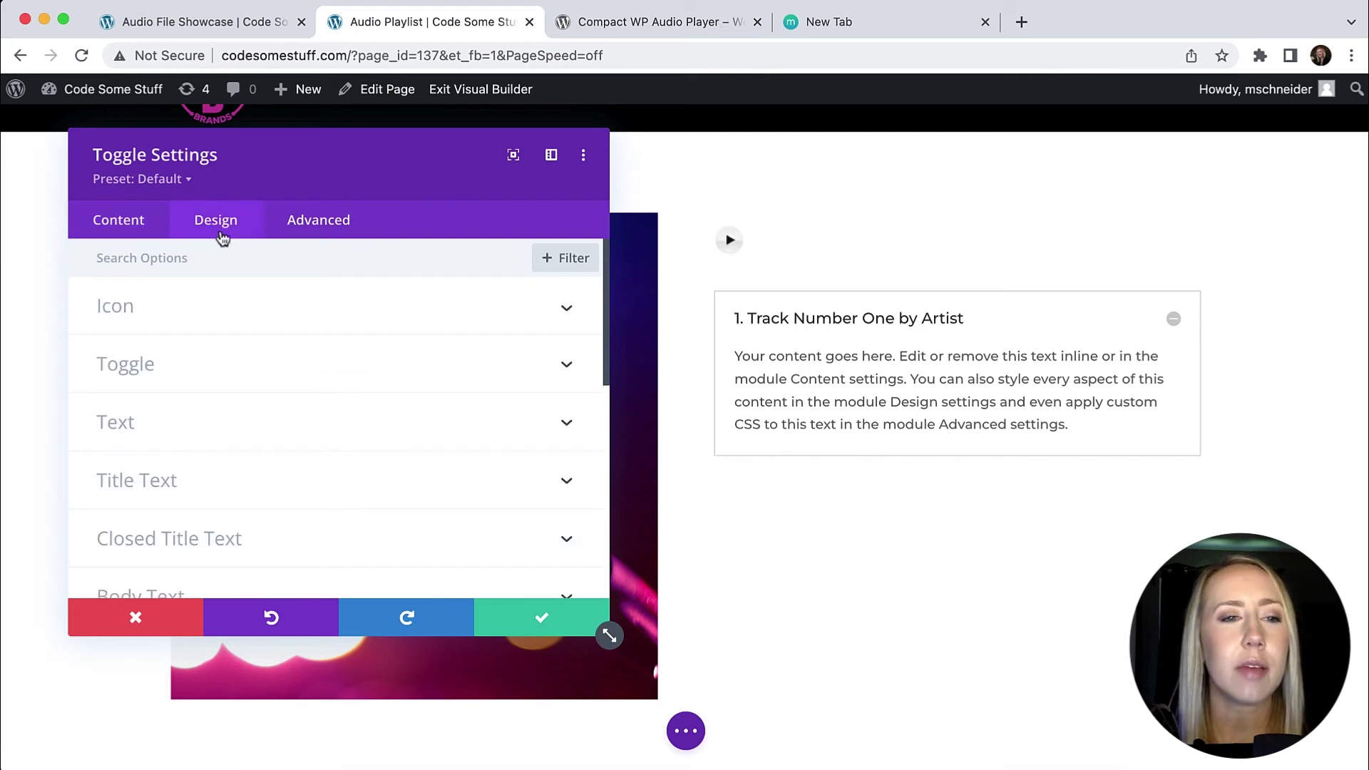
{"action": "left_click", "coordinate": [242, 311]}
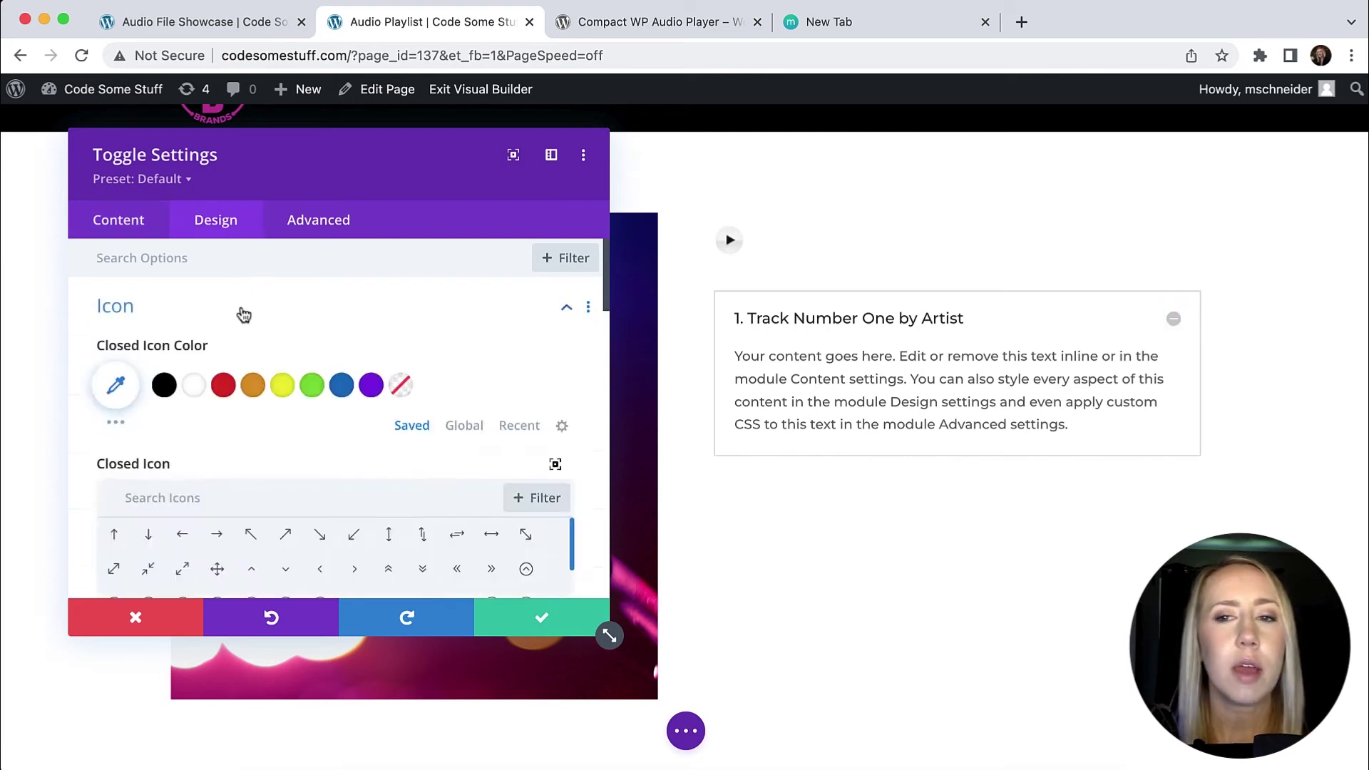
{"action": "scroll", "coordinate": [375, 351], "scroll_direction": "down", "scroll_amount": 1}
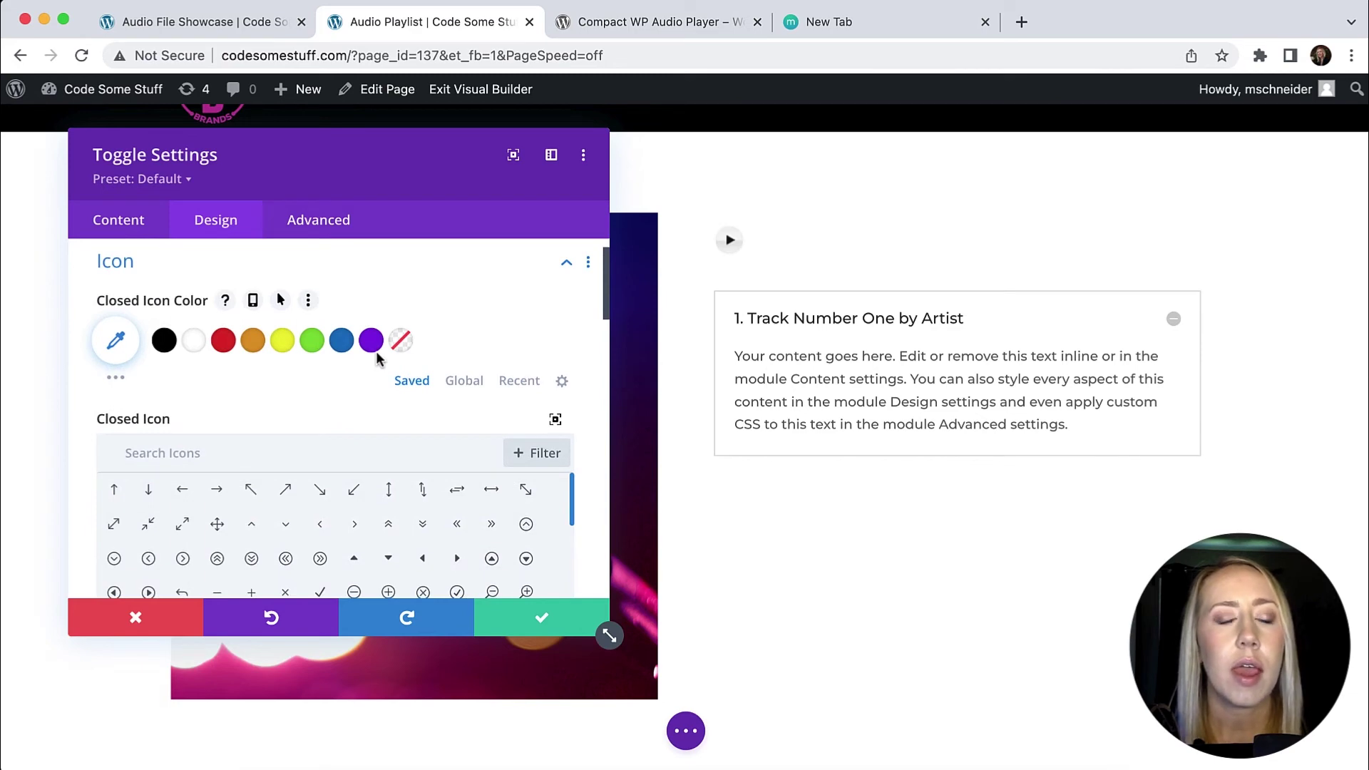
{"action": "scroll", "coordinate": [377, 357], "scroll_direction": "up", "scroll_amount": 1}
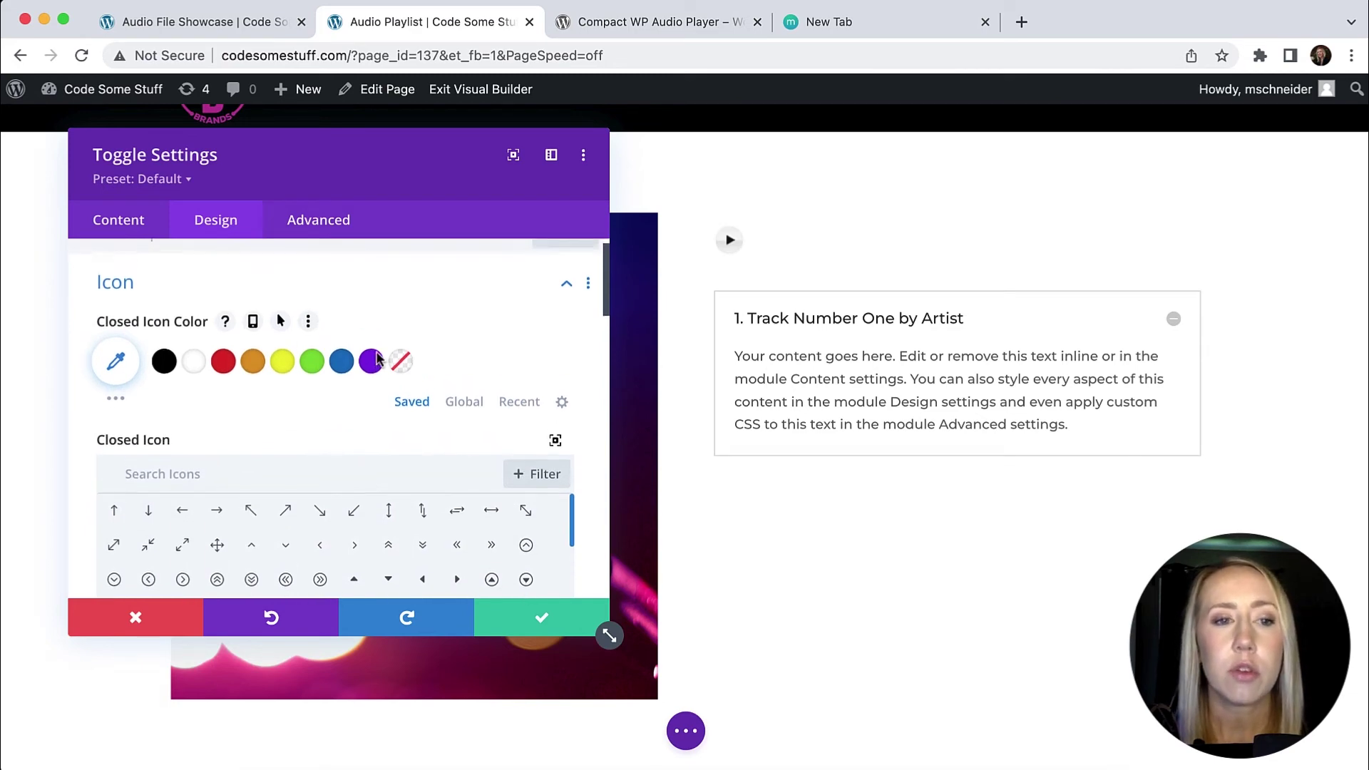
{"action": "scroll", "coordinate": [377, 359], "scroll_direction": "down", "scroll_amount": 1}
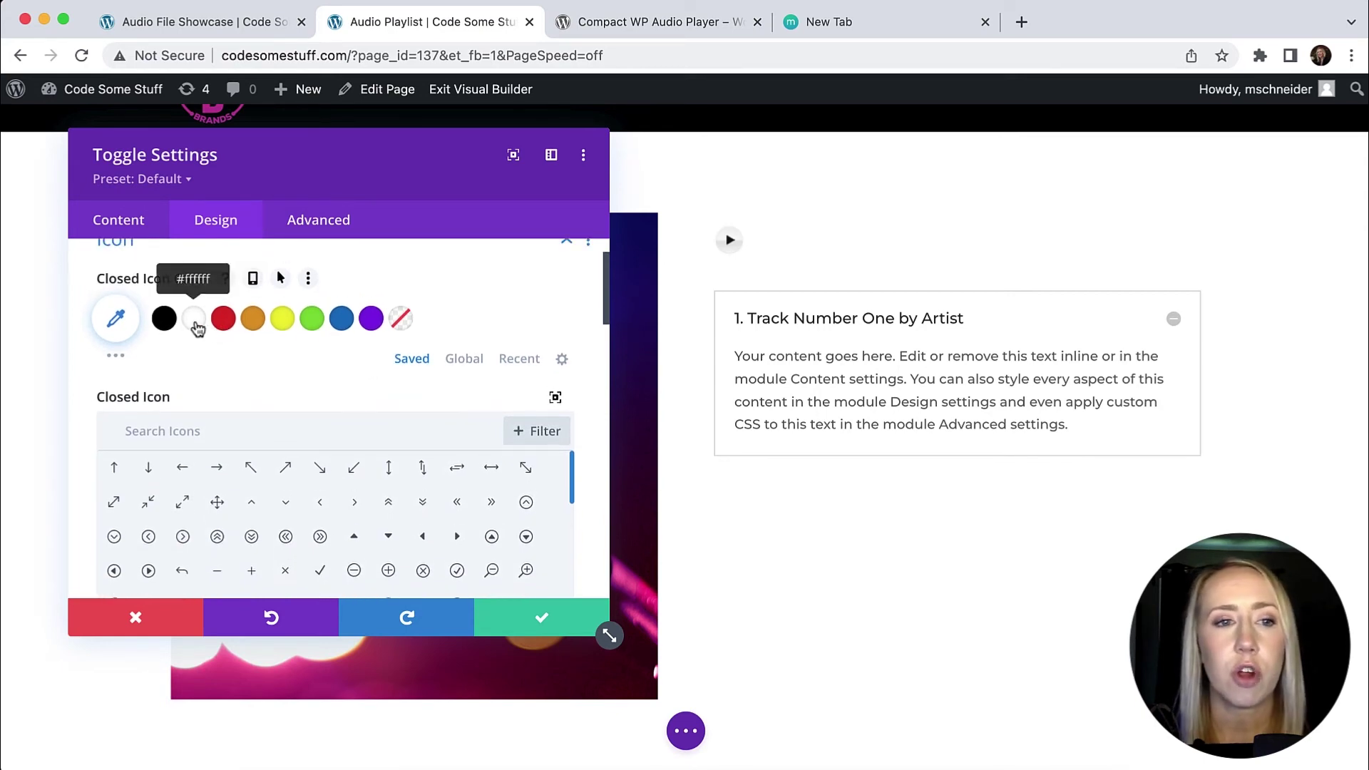
{"action": "left_click", "coordinate": [198, 327]}
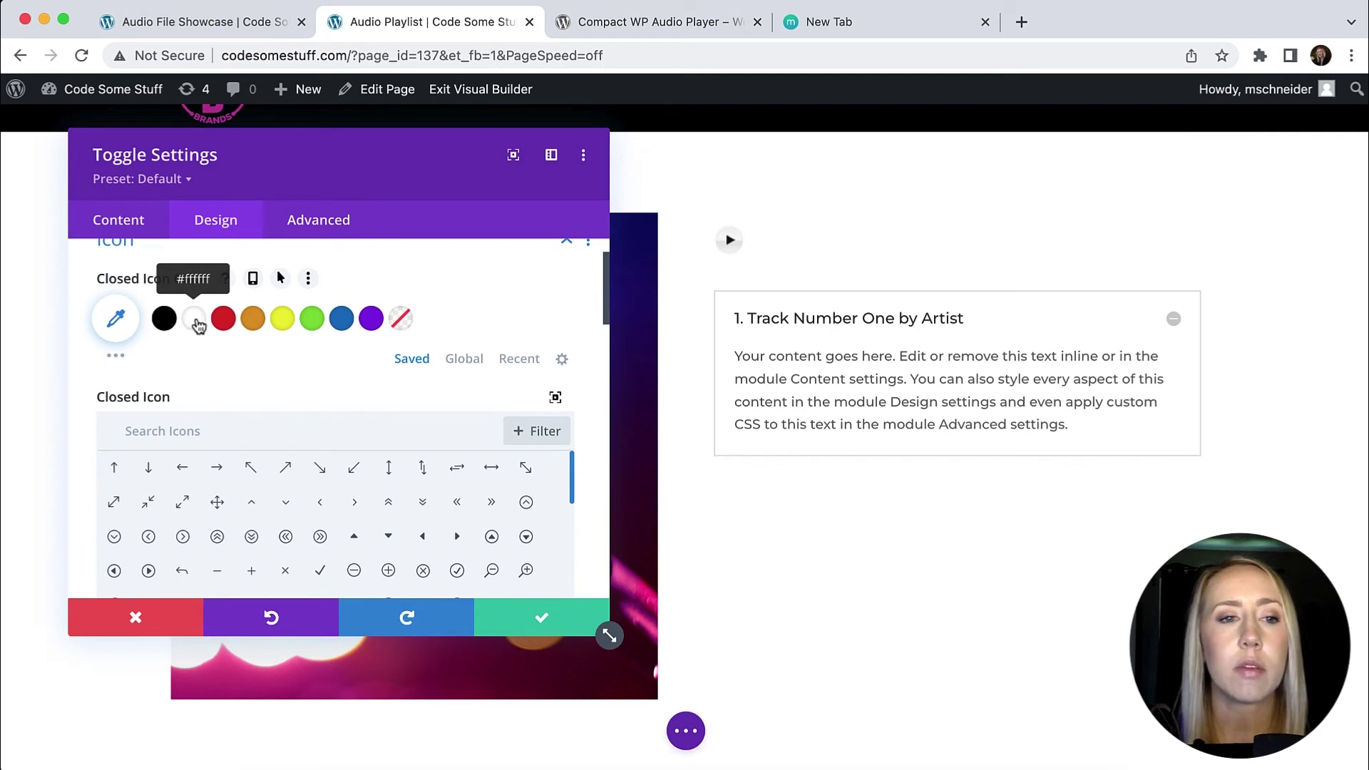
{"action": "left_click", "coordinate": [200, 329]}
Use a circled down chevron as the closed icon and a circled up chevron as the open icon.
{"action": "scroll", "coordinate": [306, 379], "scroll_direction": "down", "scroll_amount": 2}
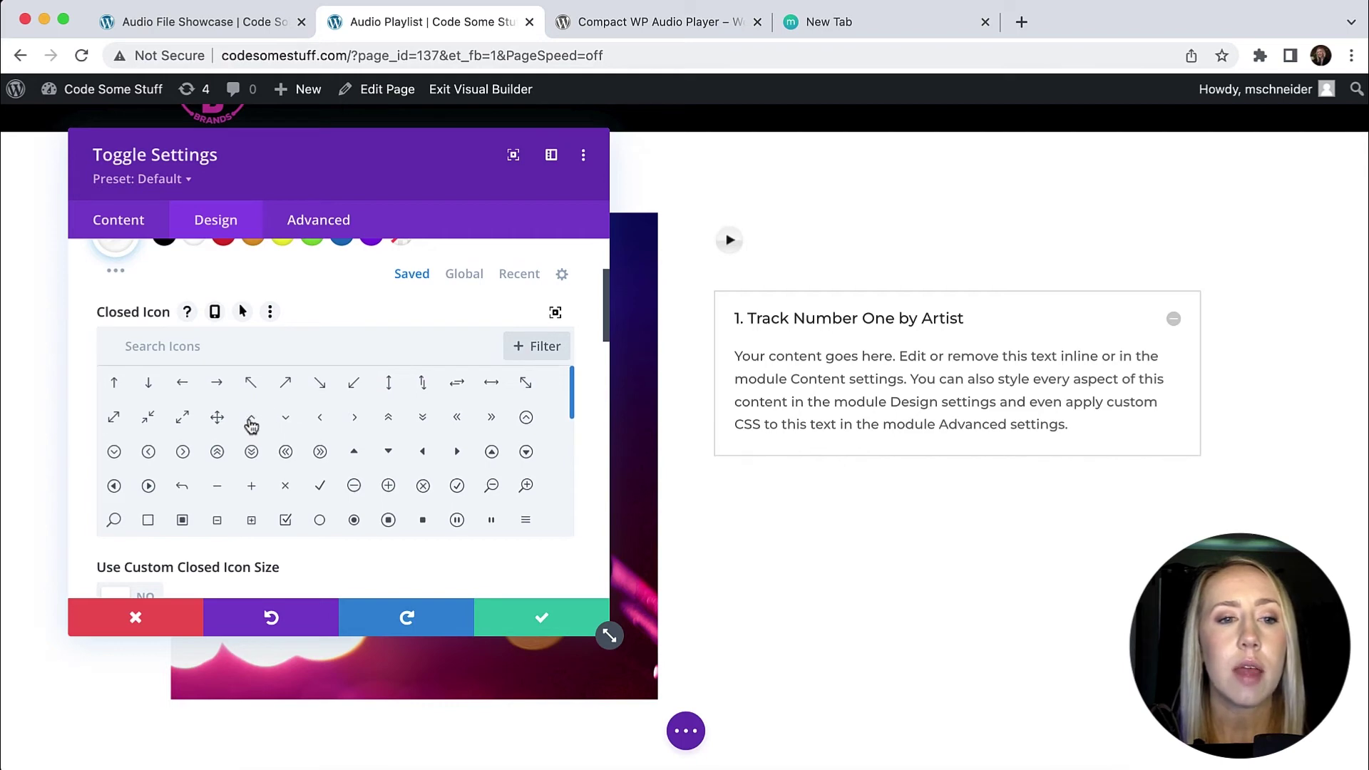
{"action": "left_click", "coordinate": [114, 455]}
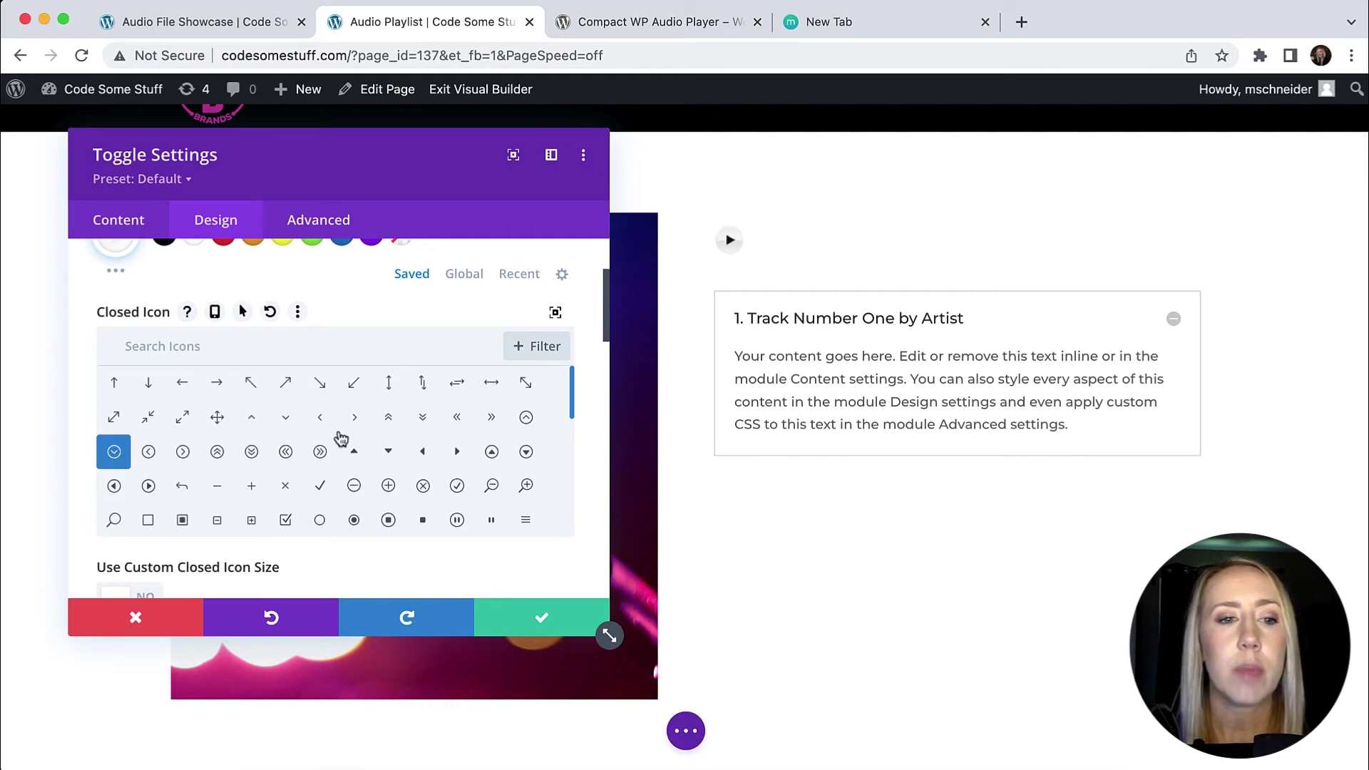
{"action": "scroll", "coordinate": [345, 437], "scroll_direction": "down", "scroll_amount": 10}
{"action": "scroll", "coordinate": [289, 467], "scroll_direction": "down", "scroll_amount": 1}
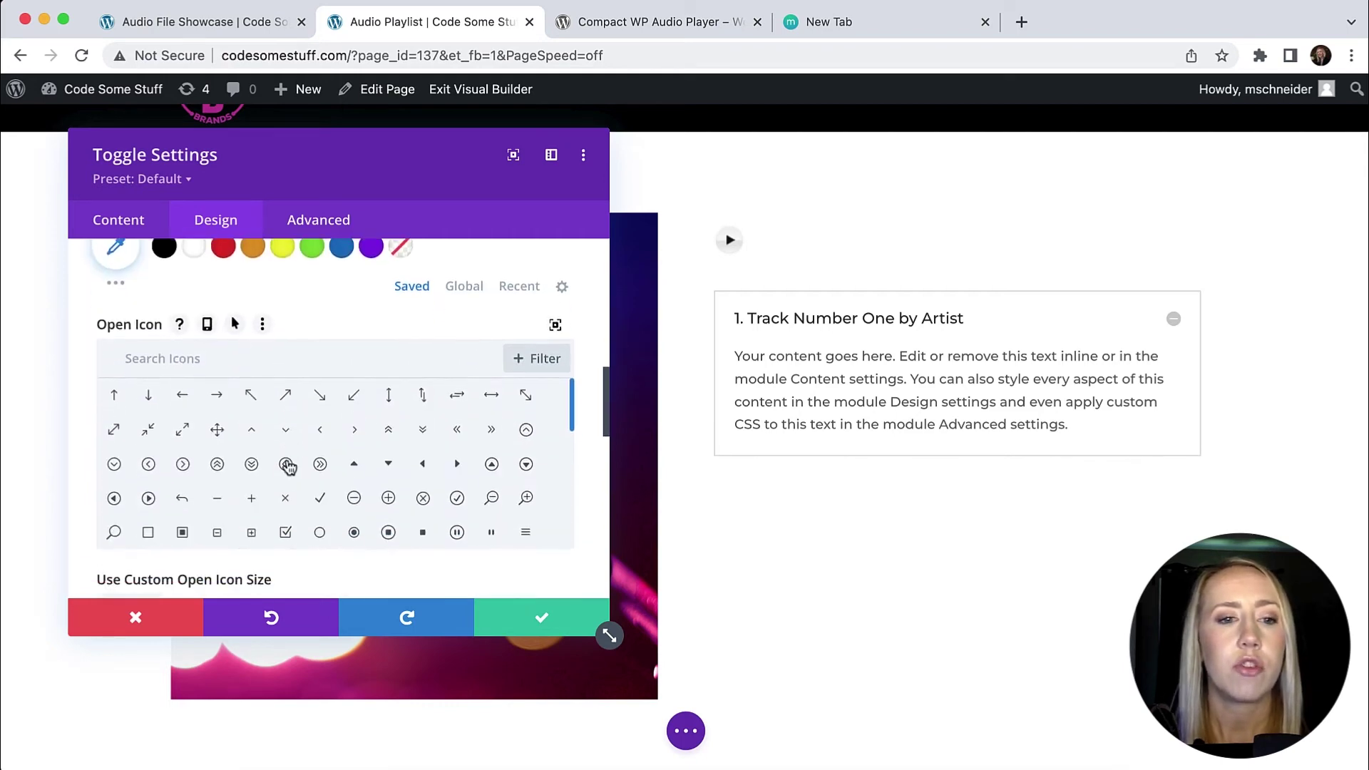
{"action": "left_click", "coordinate": [525, 431]}
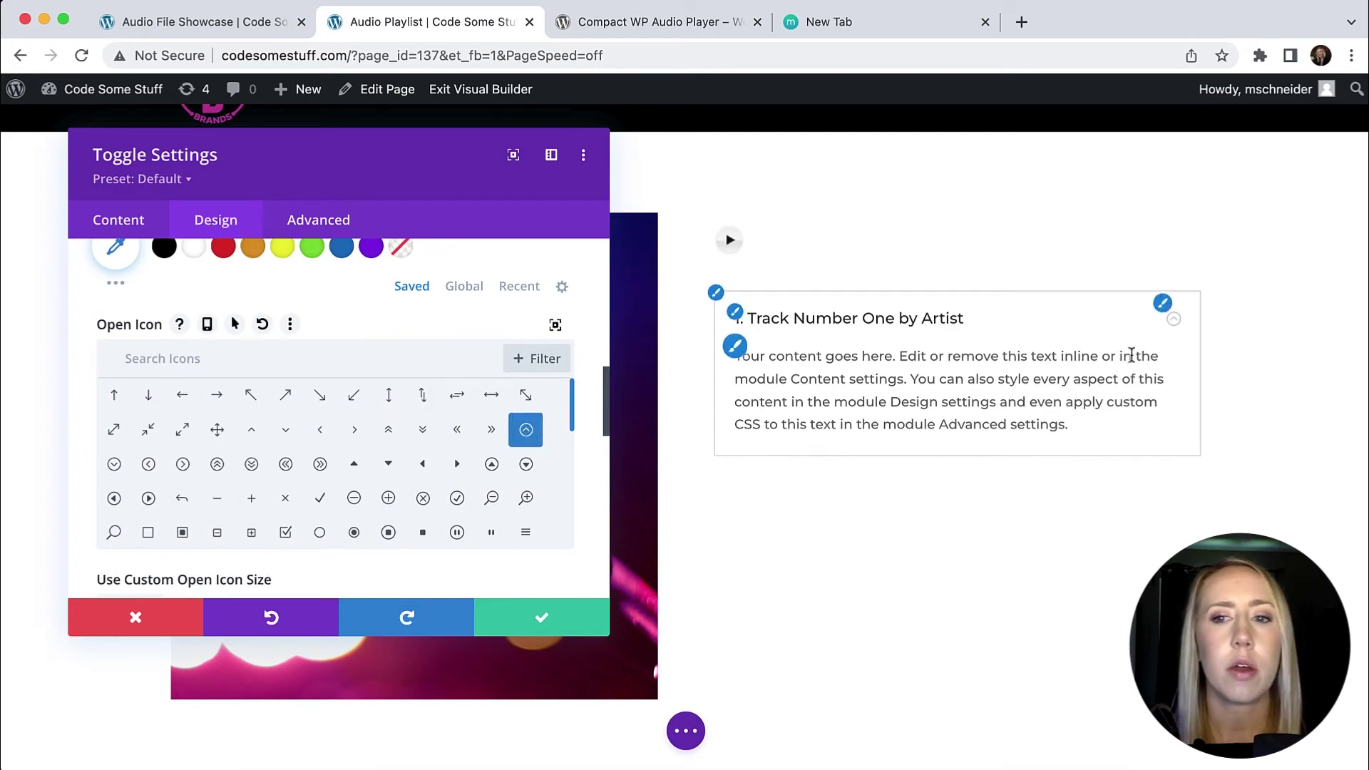
{"action": "left_click", "coordinate": [735, 319]}
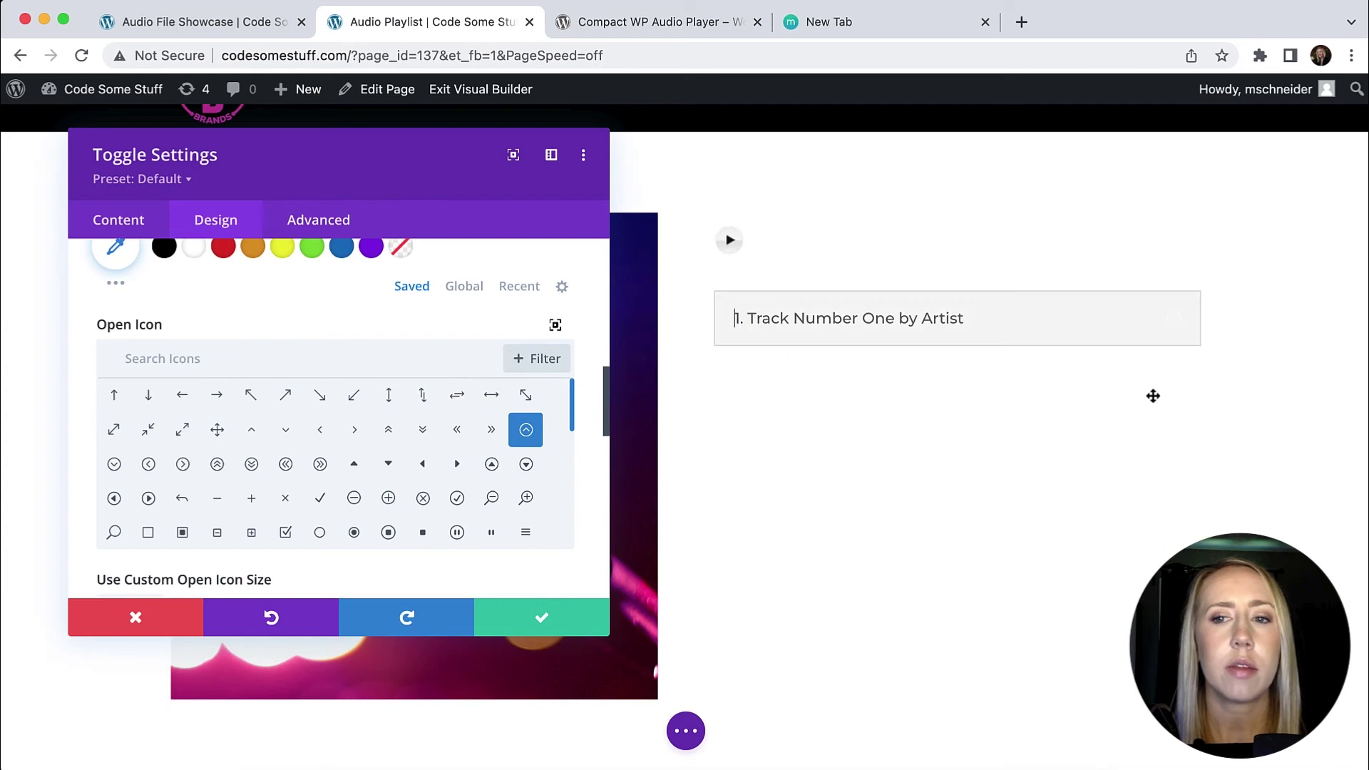
Set the open toggle icon colour to white and reveal the toggle background colour options.
{"action": "scroll", "coordinate": [527, 457], "scroll_direction": "down", "scroll_amount": 5}
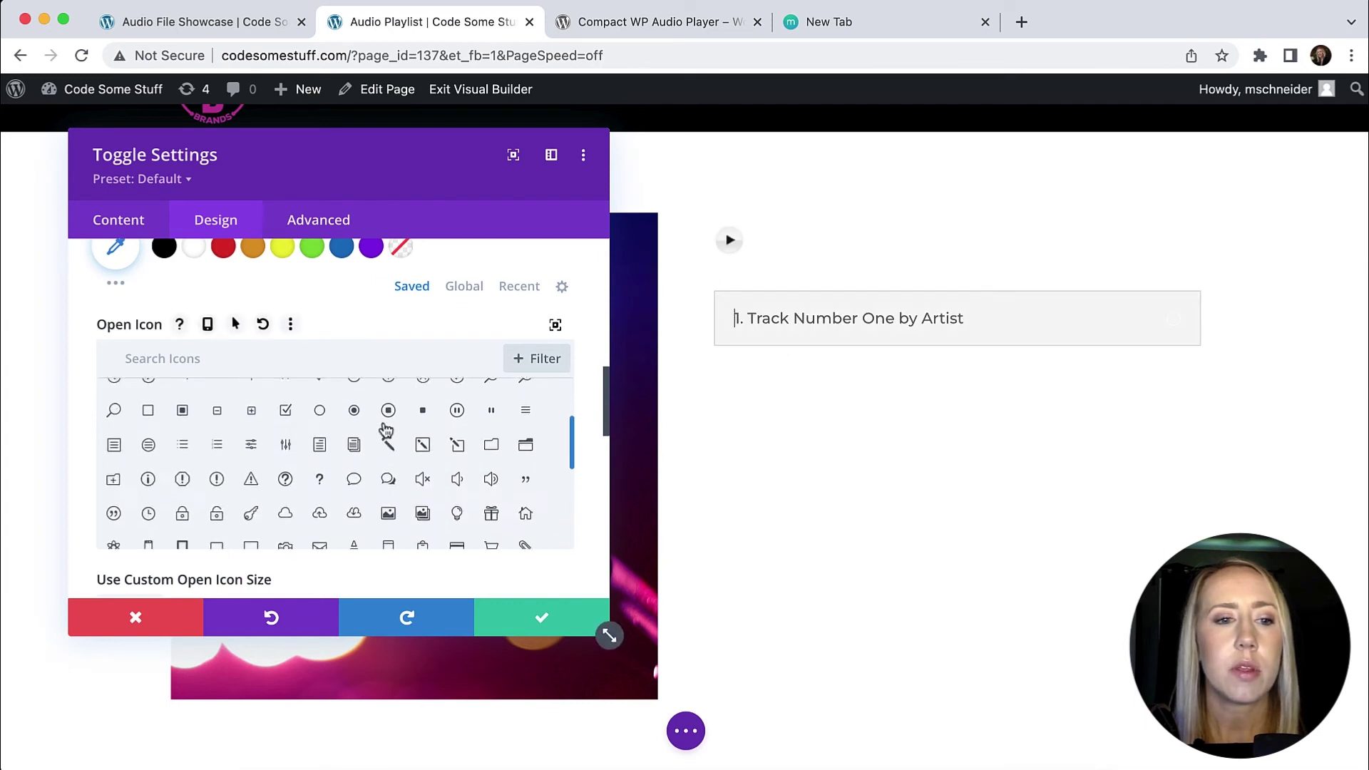
{"action": "scroll", "coordinate": [597, 475], "scroll_direction": "down", "scroll_amount": 3}
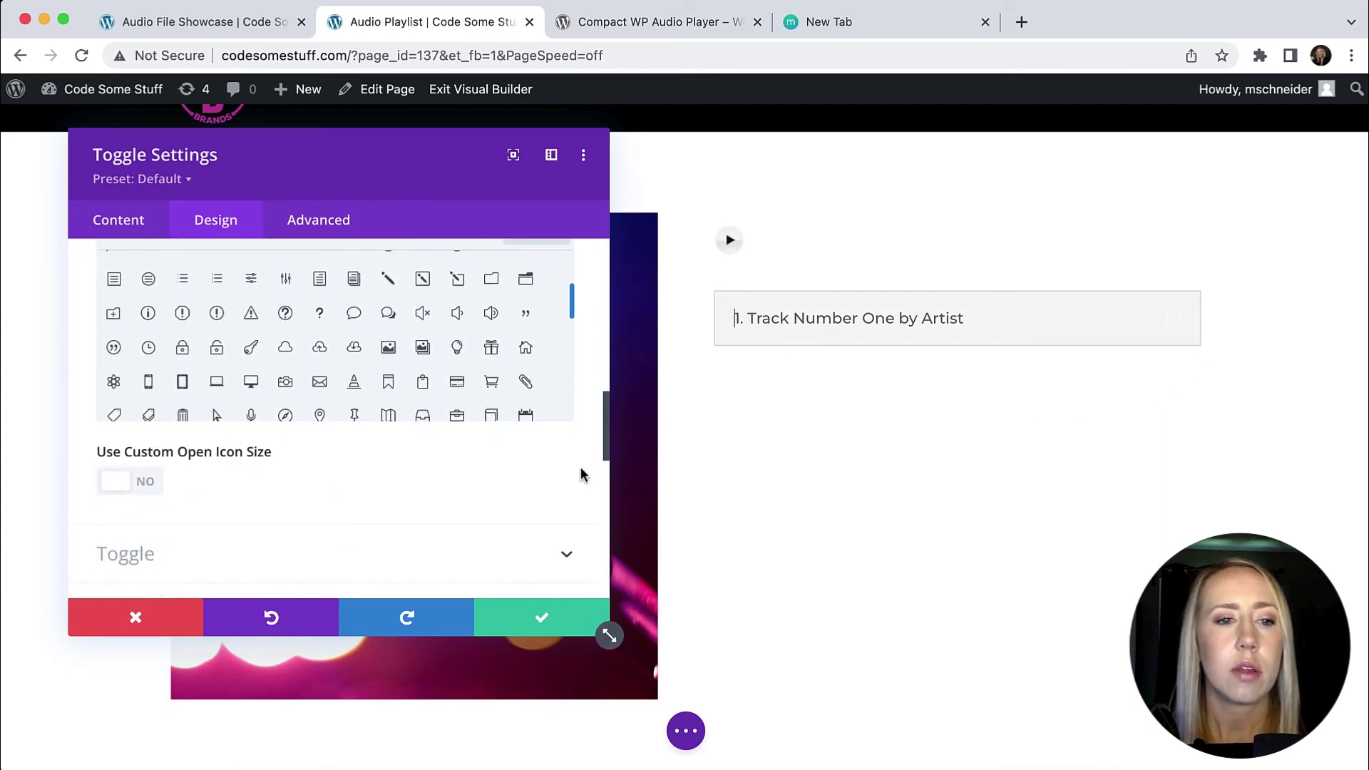
{"action": "scroll", "coordinate": [559, 474], "scroll_direction": "up", "scroll_amount": 5}
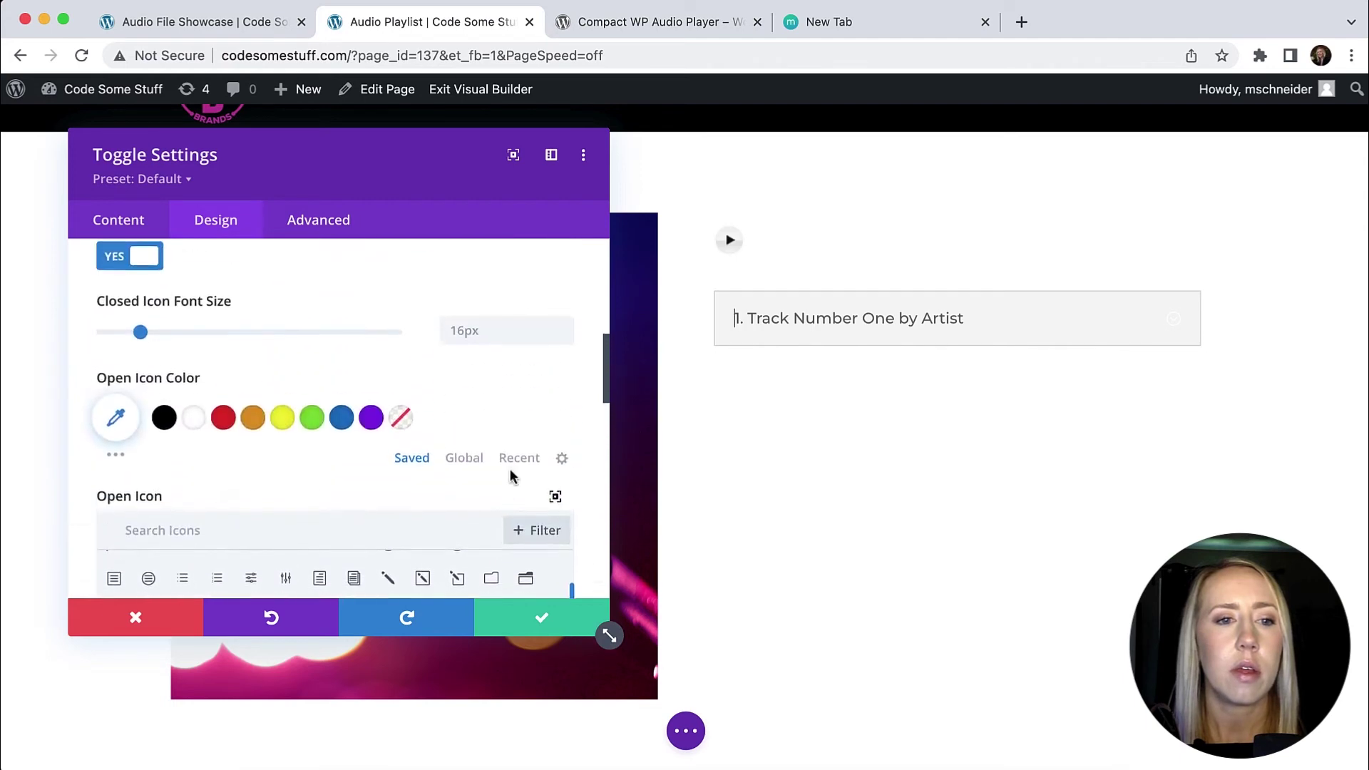
{"action": "left_click", "coordinate": [194, 421]}
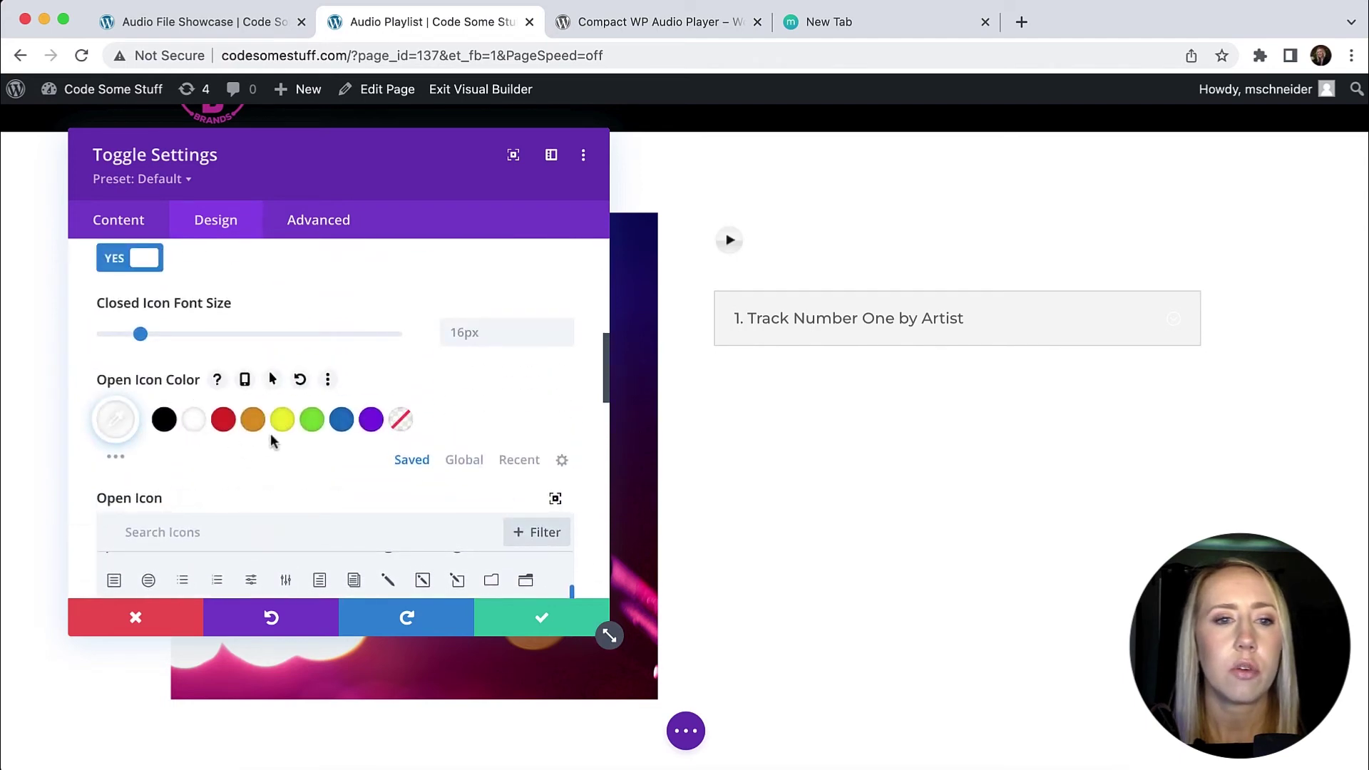
{"action": "scroll", "coordinate": [451, 399], "scroll_direction": "up", "scroll_amount": 1}
{"action": "scroll", "coordinate": [452, 401], "scroll_direction": "down", "scroll_amount": 6}
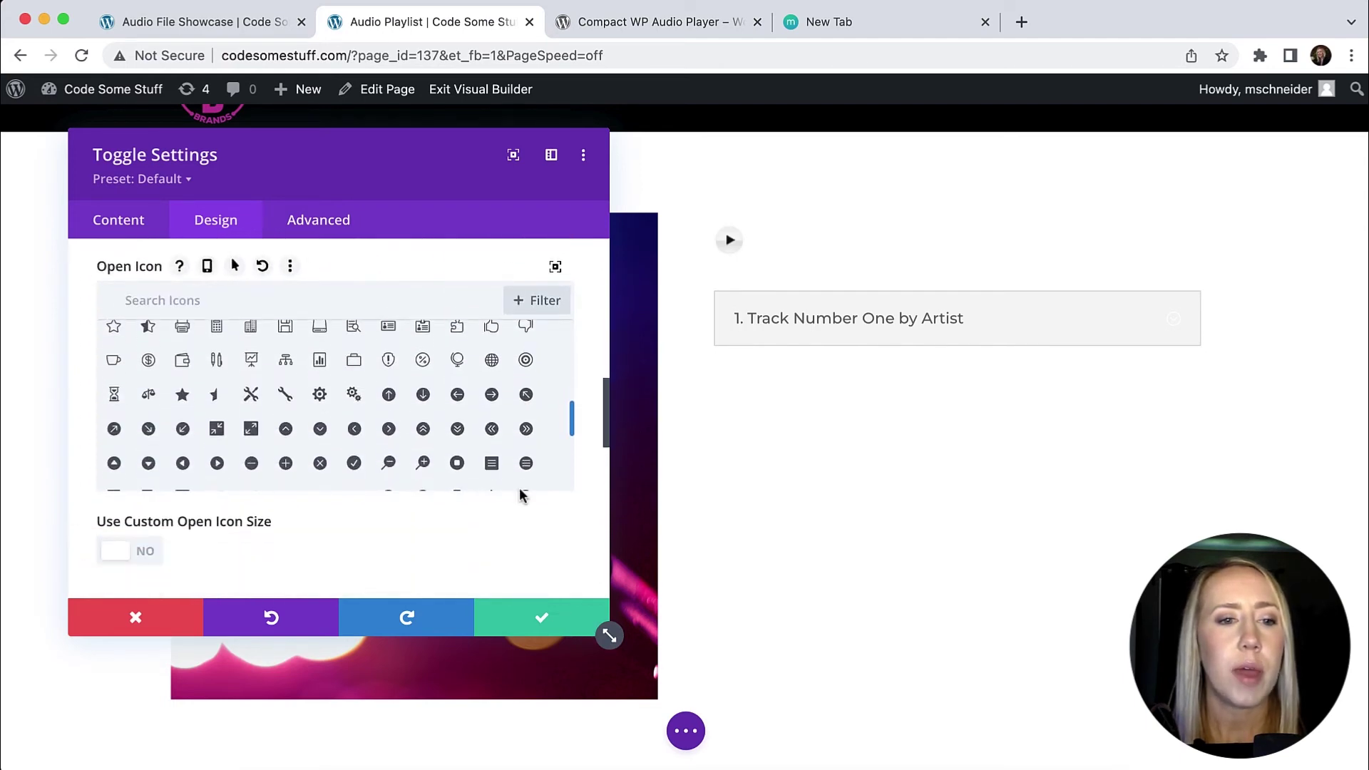
{"action": "scroll", "coordinate": [525, 497], "scroll_direction": "down", "scroll_amount": 5}
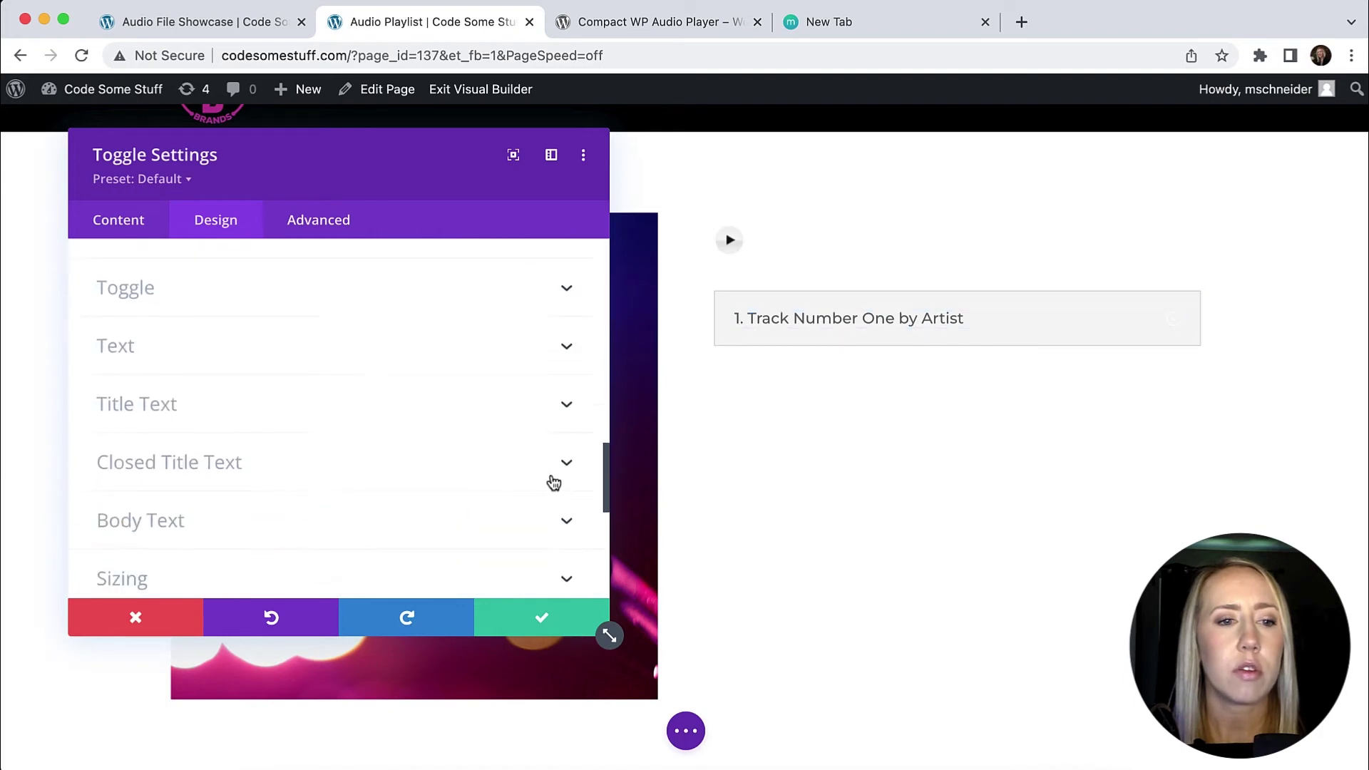
{"action": "scroll", "coordinate": [553, 481], "scroll_direction": "down", "scroll_amount": 3}
{"action": "scroll", "coordinate": [535, 456], "scroll_direction": "up", "scroll_amount": 3}
{"action": "left_click", "coordinate": [513, 431]}
{"action": "scroll", "coordinate": [515, 432], "scroll_direction": "down", "scroll_amount": 2}
Make both the open and closed toggle backgrounds black.
{"action": "scroll", "coordinate": [516, 435], "scroll_direction": "up", "scroll_amount": 3}
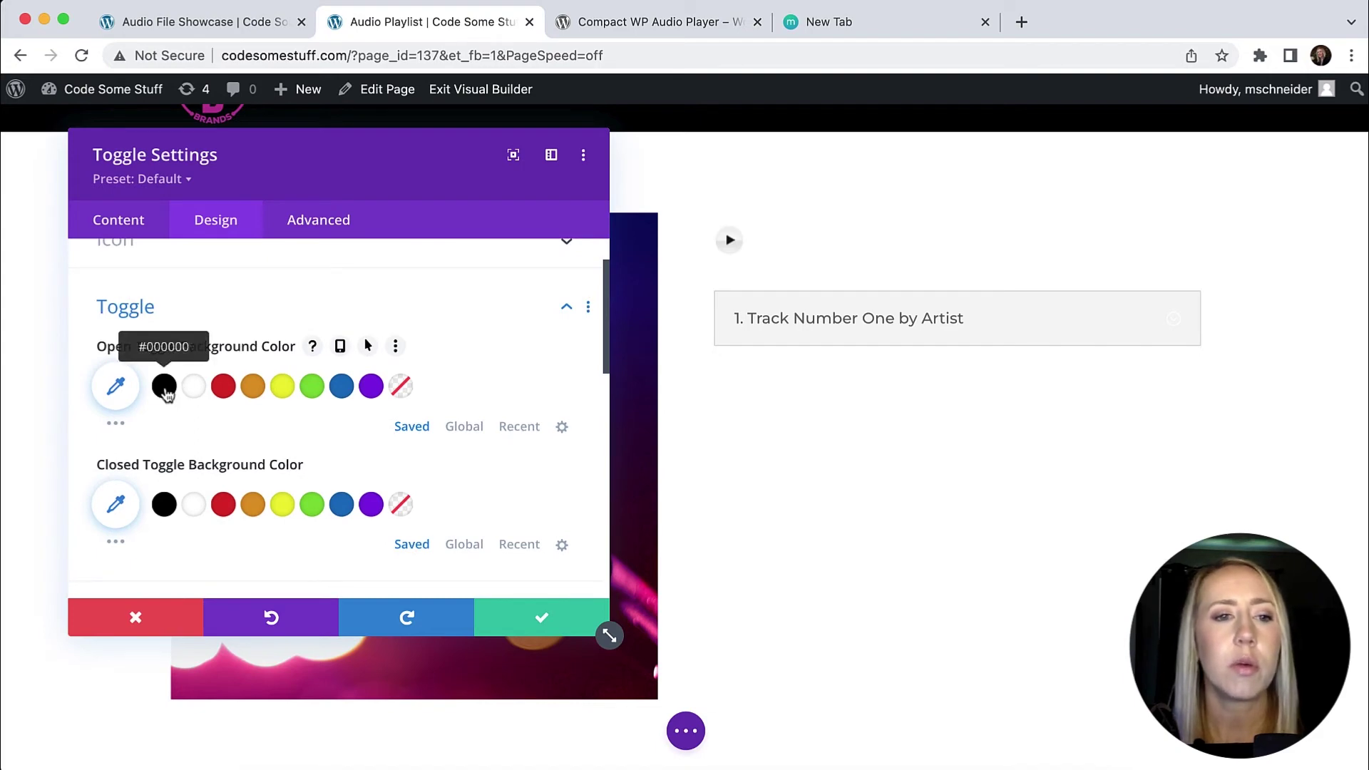
{"action": "left_click", "coordinate": [165, 387]}
{"action": "left_click", "coordinate": [158, 505]}
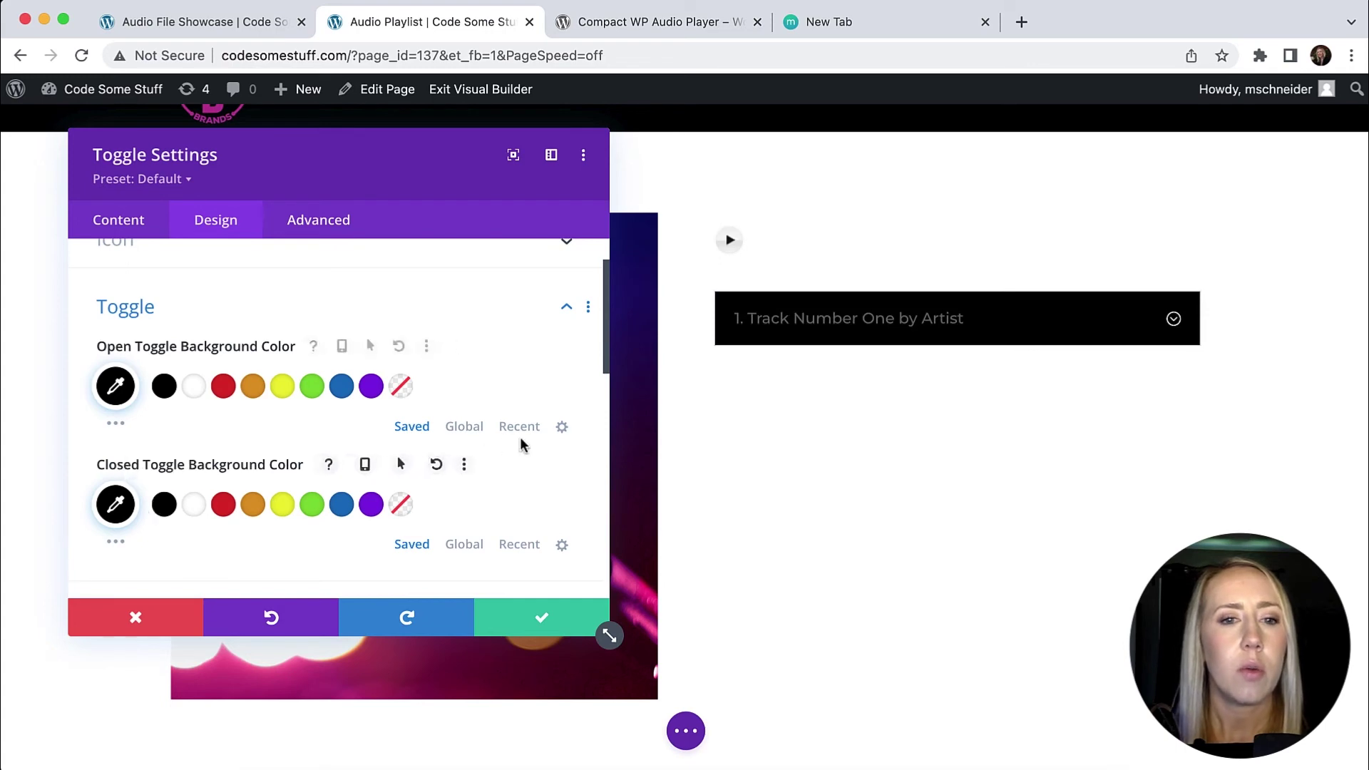
{"action": "scroll", "coordinate": [563, 443], "scroll_direction": "down", "scroll_amount": 5}
Set the toggle title text colour to white for both open and closed states.
{"action": "left_click", "coordinate": [421, 427]}
{"action": "scroll", "coordinate": [322, 485], "scroll_direction": "down", "scroll_amount": 2}
{"action": "left_click", "coordinate": [322, 486]}
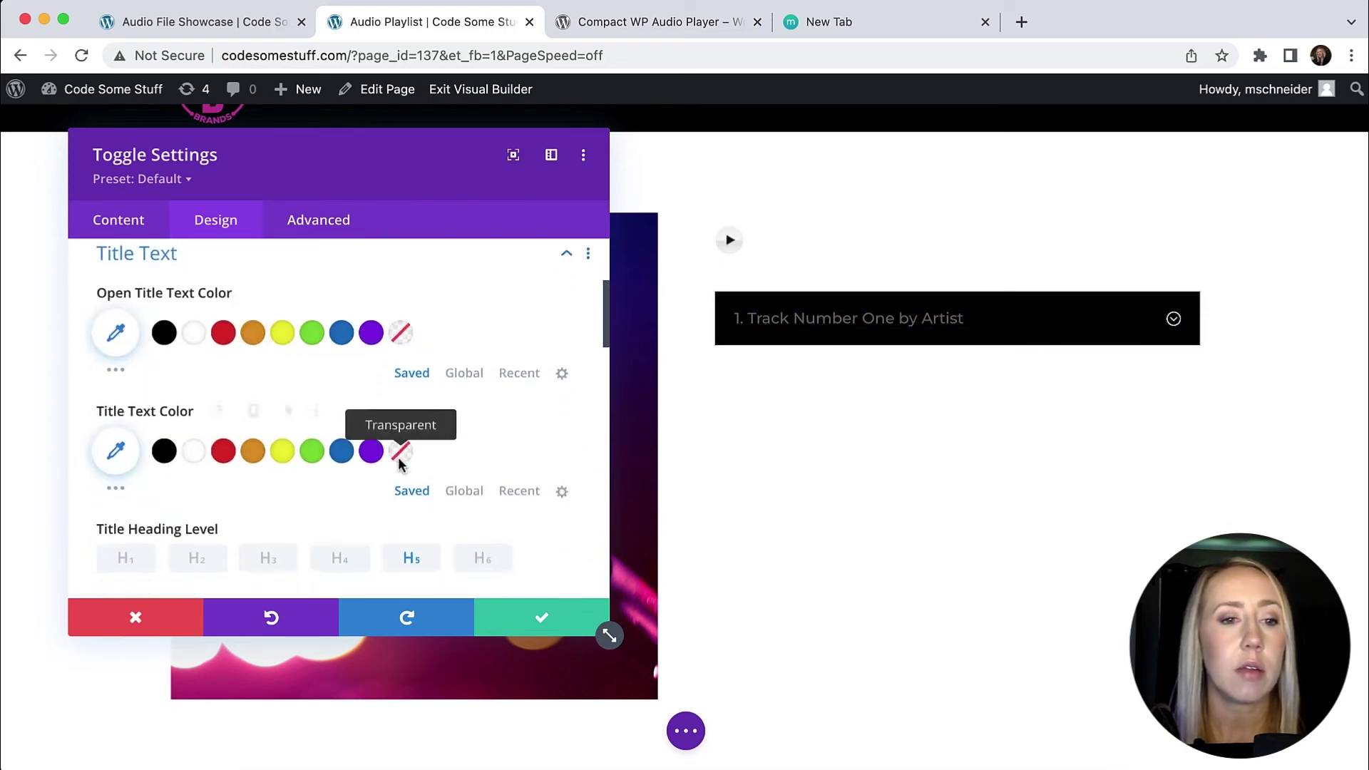
{"action": "scroll", "coordinate": [398, 456], "scroll_direction": "down", "scroll_amount": 2}
{"action": "scroll", "coordinate": [398, 463], "scroll_direction": "up", "scroll_amount": 2}
{"action": "scroll", "coordinate": [398, 463], "scroll_direction": "up", "scroll_amount": 1}
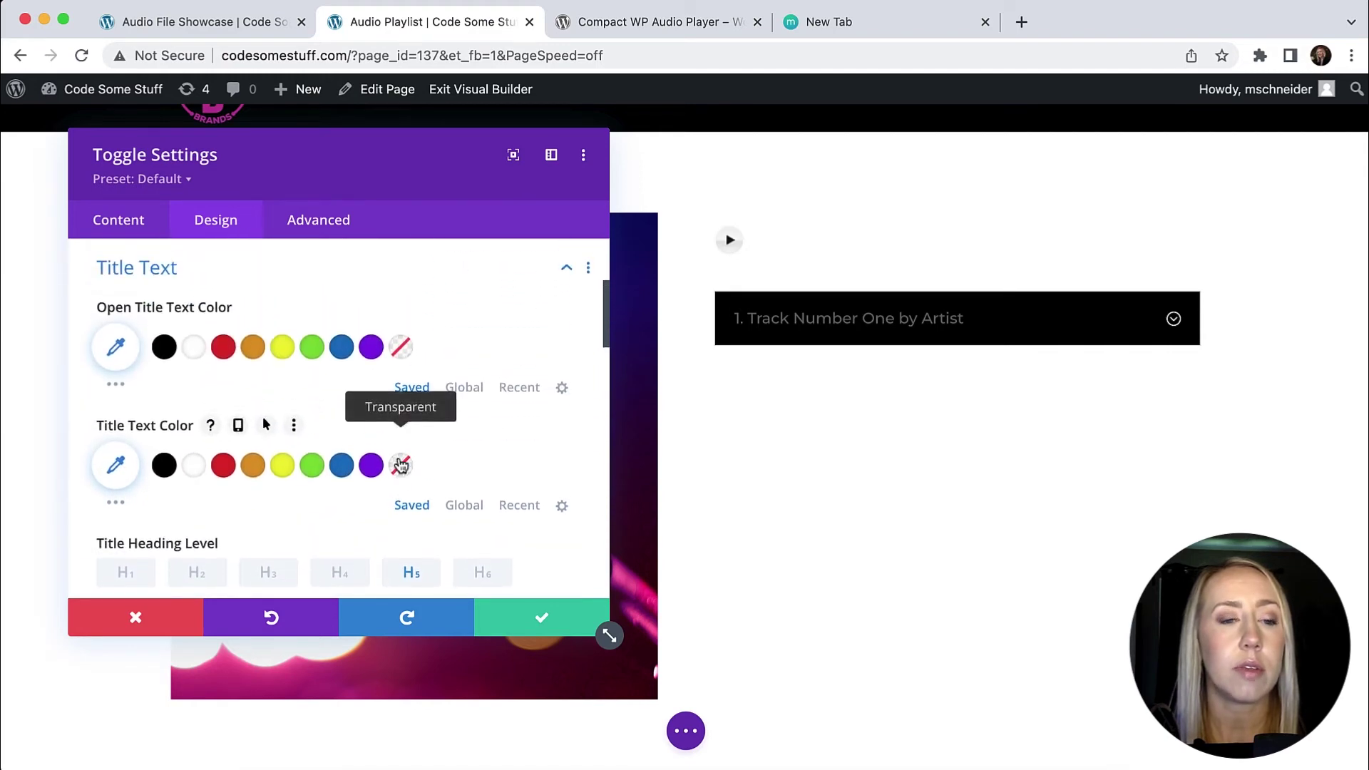
{"action": "left_click", "coordinate": [192, 356]}
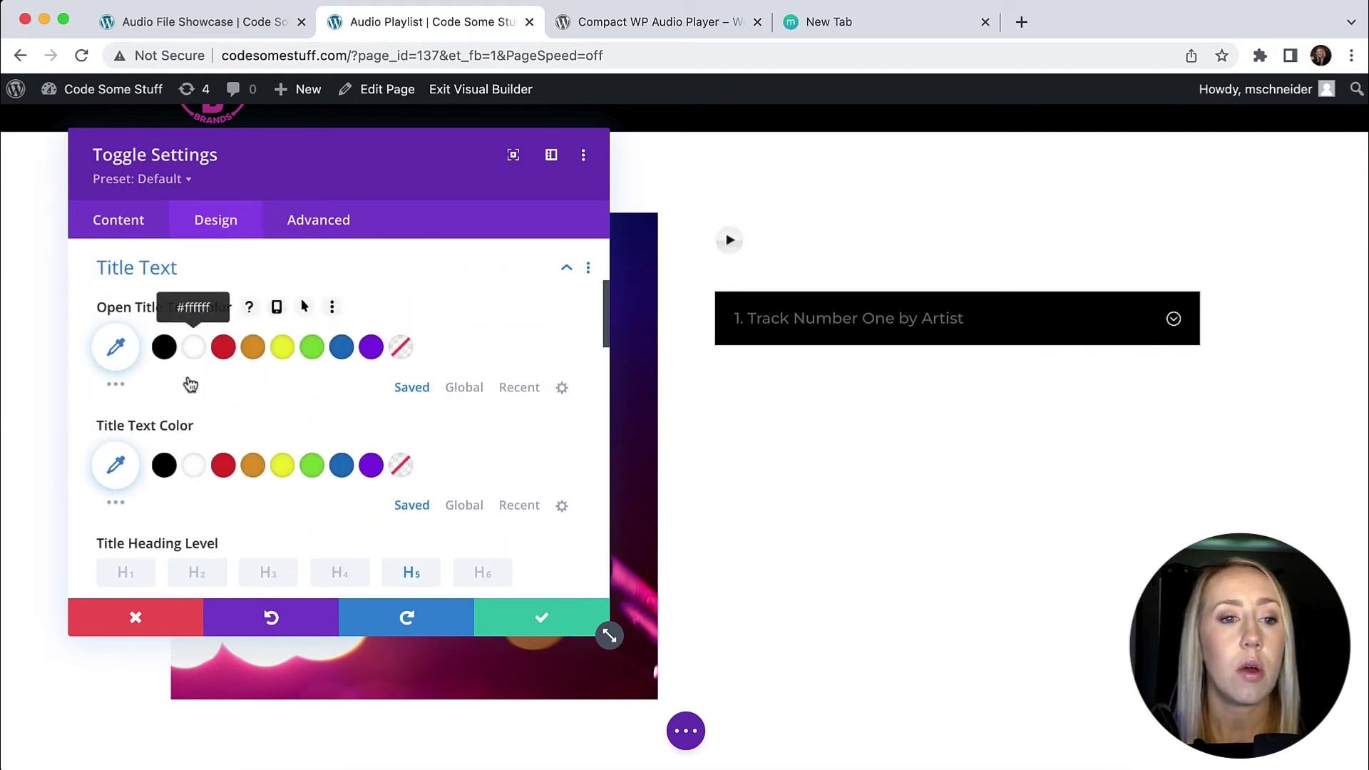
{"action": "left_click", "coordinate": [194, 468]}
Set the toggle body text colour to white.
{"action": "scroll", "coordinate": [284, 447], "scroll_direction": "down", "scroll_amount": 2}
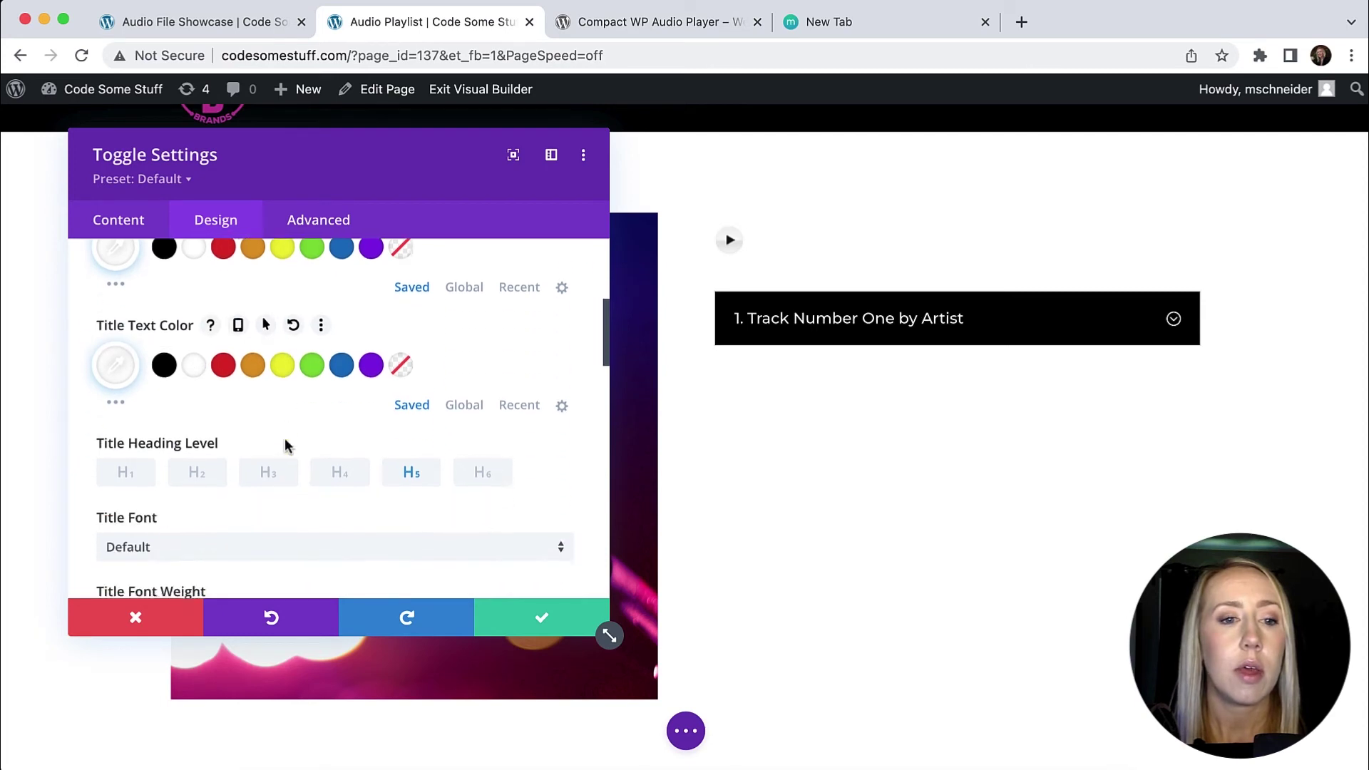
{"action": "scroll", "coordinate": [285, 446], "scroll_direction": "up", "scroll_amount": 5}
{"action": "left_click", "coordinate": [183, 424]}
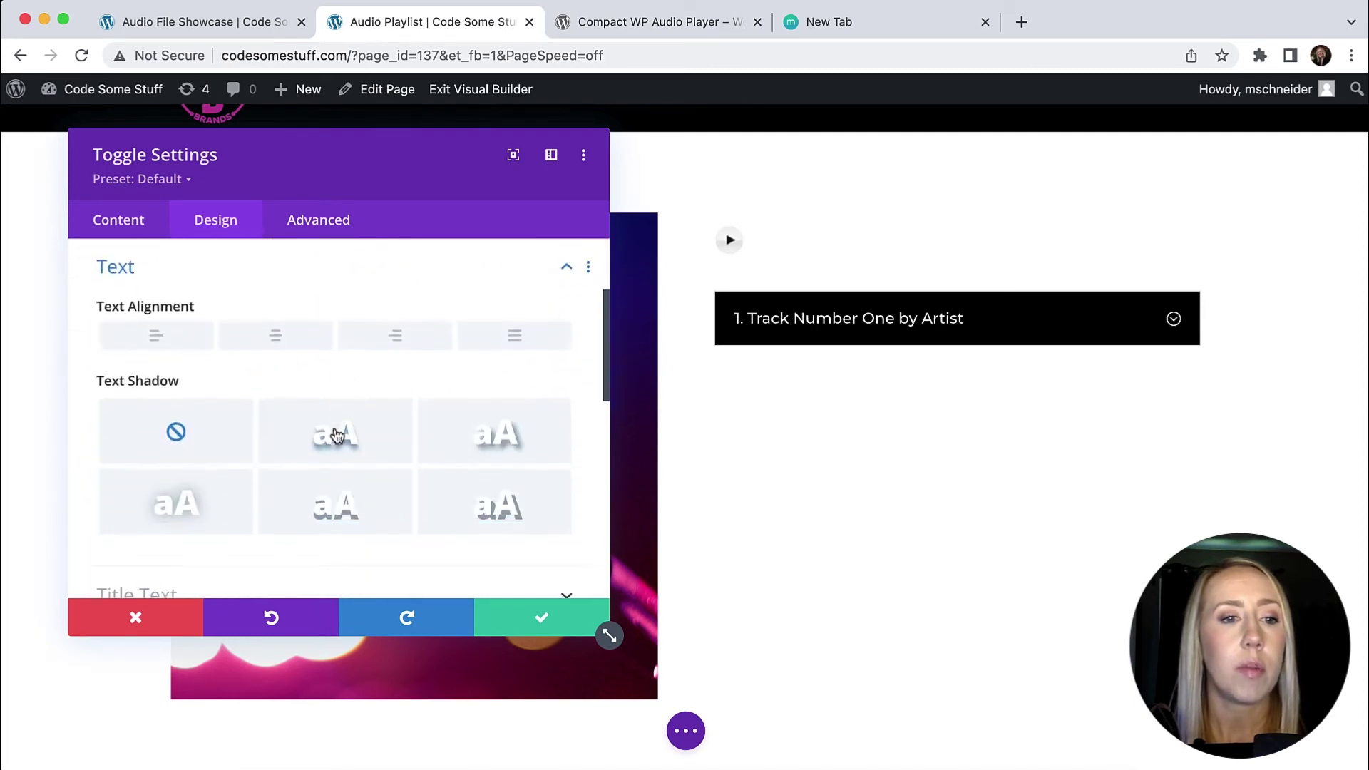
{"action": "scroll", "coordinate": [338, 437], "scroll_direction": "down", "scroll_amount": 1}
{"action": "scroll", "coordinate": [337, 437], "scroll_direction": "up", "scroll_amount": 2}
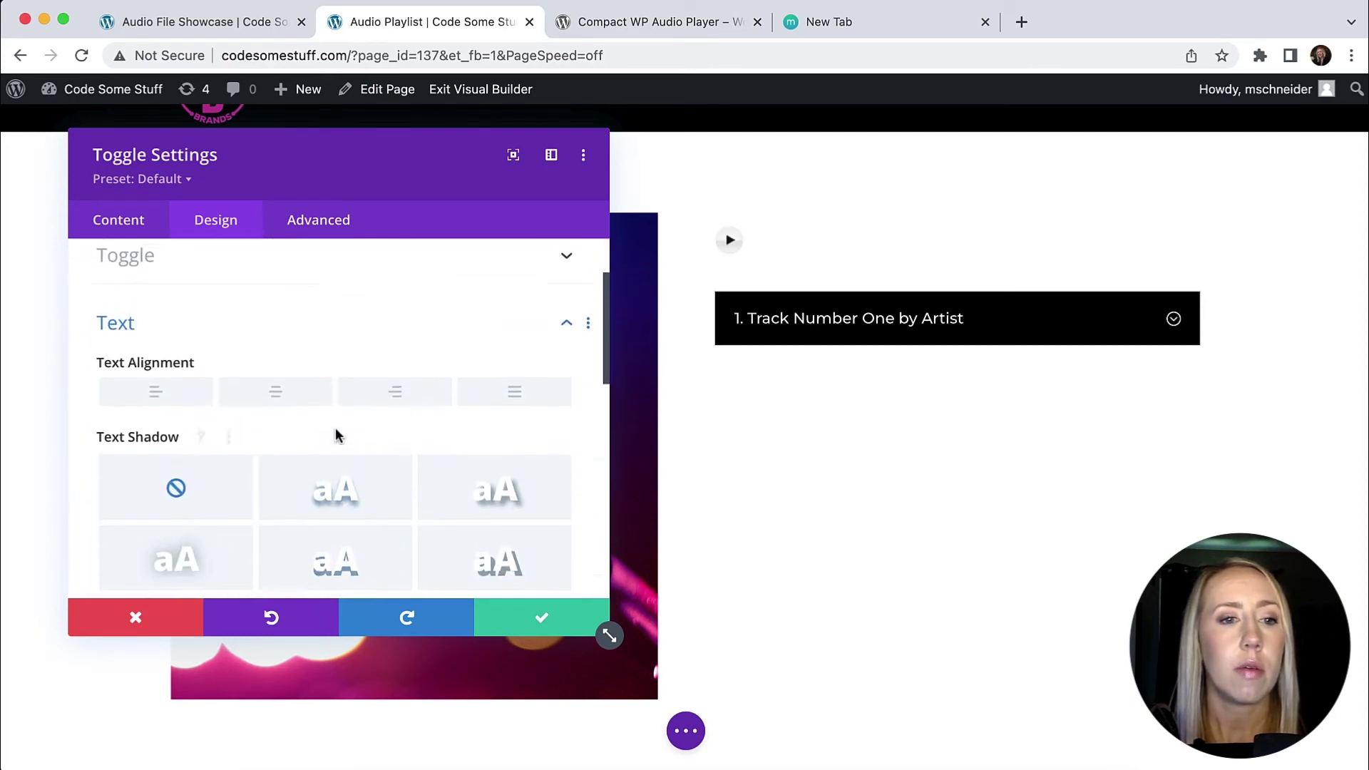
{"action": "scroll", "coordinate": [338, 437], "scroll_direction": "down", "scroll_amount": 5}
{"action": "scroll", "coordinate": [337, 437], "scroll_direction": "down", "scroll_amount": 1}
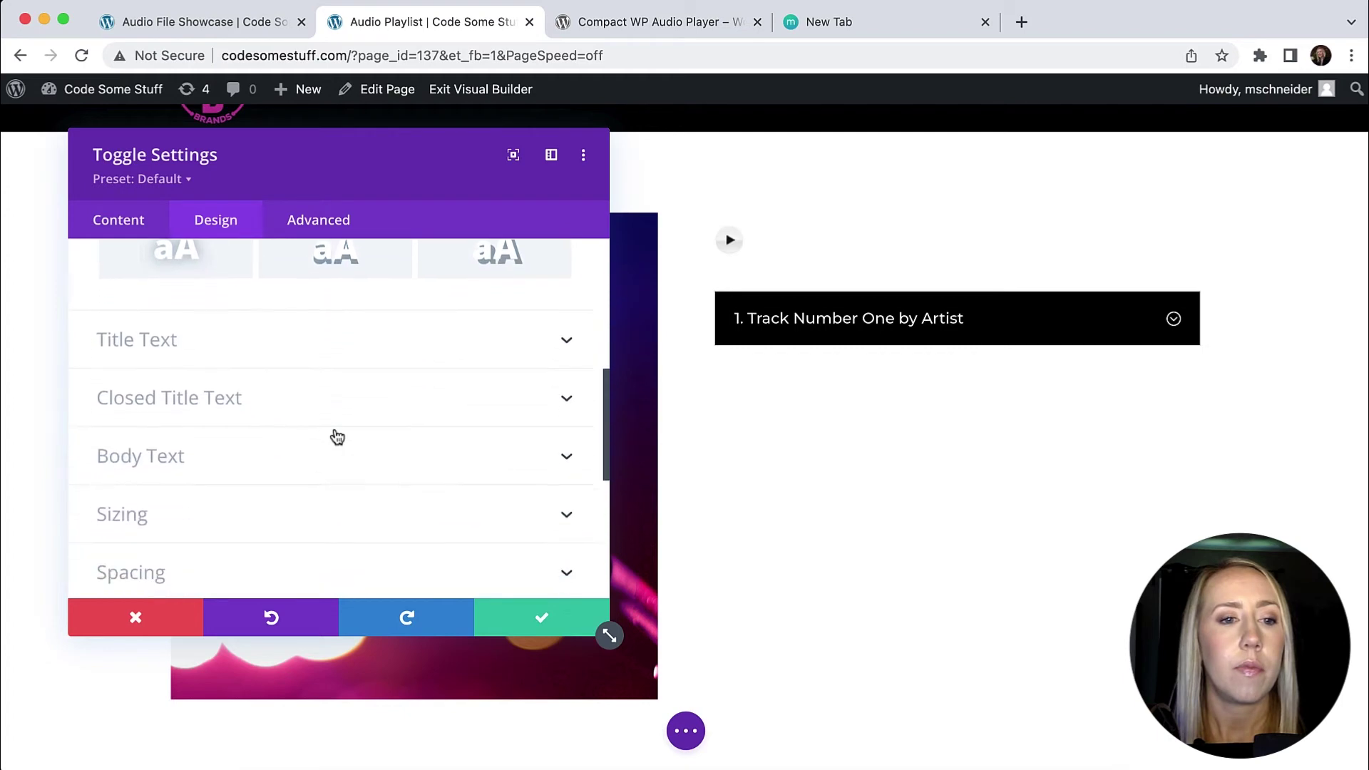
{"action": "left_click", "coordinate": [268, 455]}
{"action": "scroll", "coordinate": [392, 445], "scroll_direction": "down", "scroll_amount": 1}
{"action": "scroll", "coordinate": [392, 445], "scroll_direction": "down", "scroll_amount": 3}
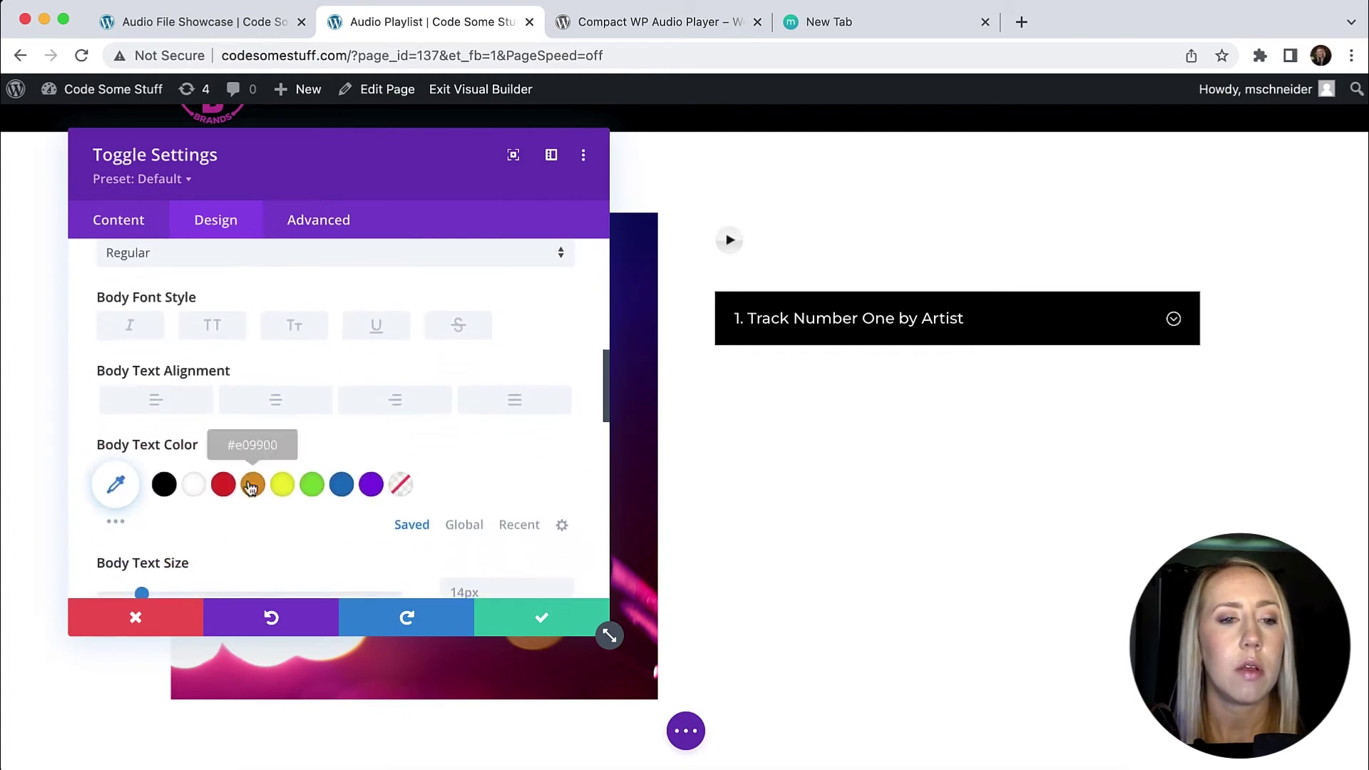
{"action": "left_click", "coordinate": [193, 484]}
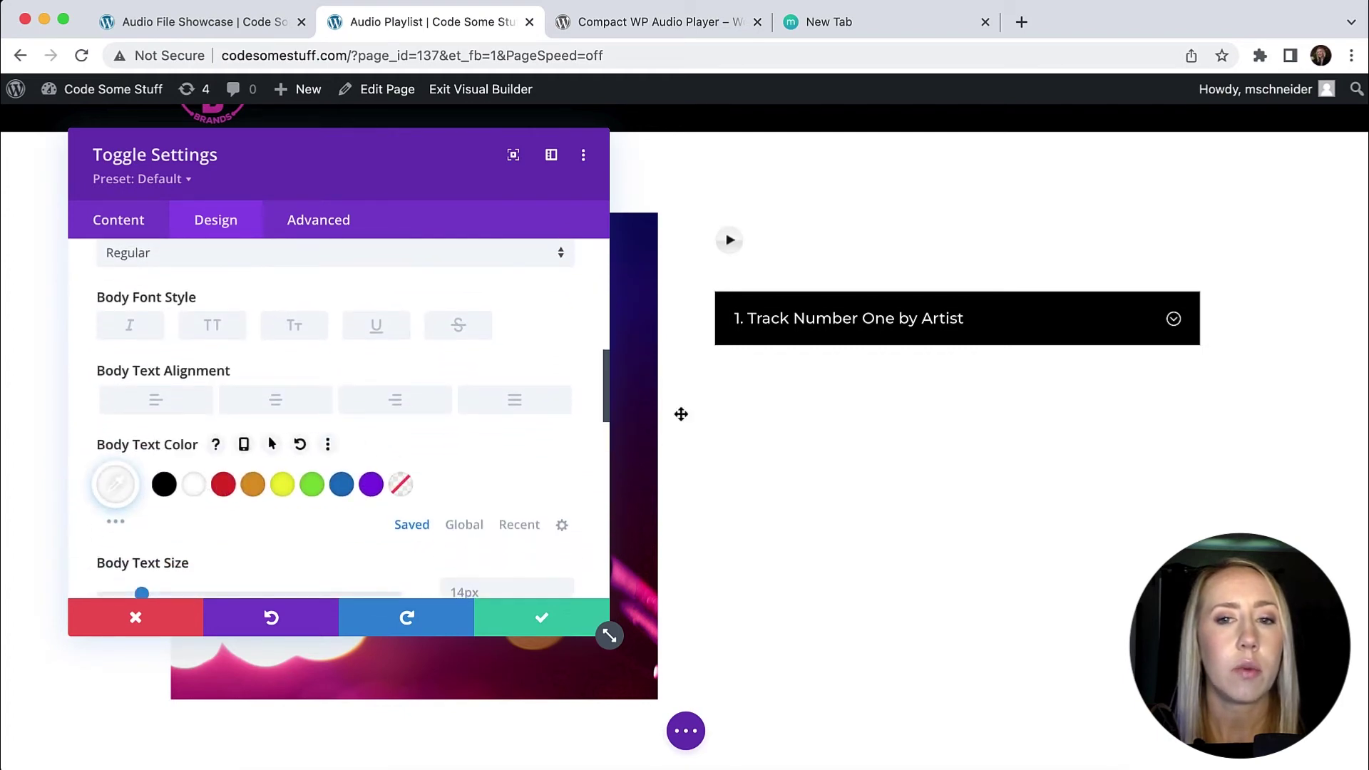
Expand, collapse and re-expand the track toggle to preview the black and white styling.
{"action": "left_click", "coordinate": [1174, 321]}
{"action": "left_click", "coordinate": [1174, 321]}
{"action": "left_click", "coordinate": [1174, 321]}
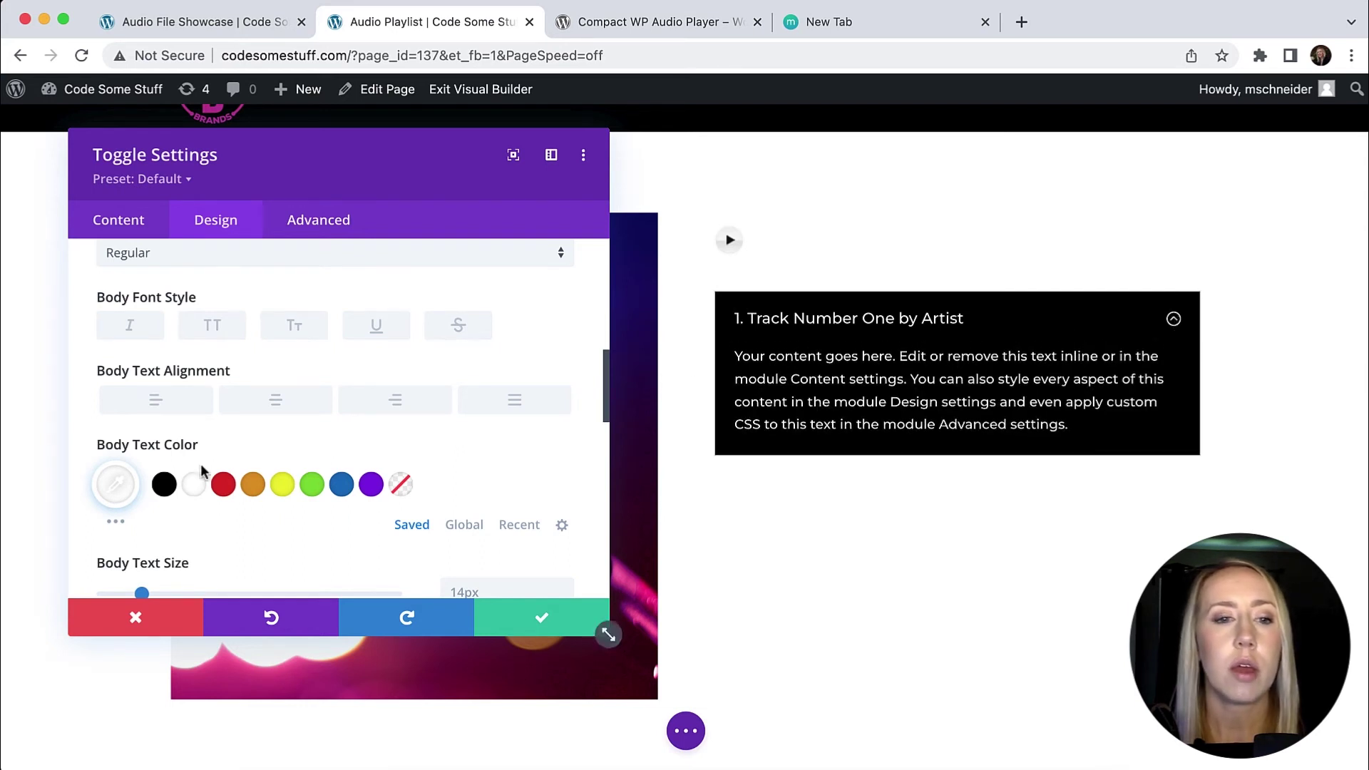
In the Border options, round all toggle corners to 10px and drag the border width to 0px.
{"action": "scroll", "coordinate": [292, 464], "scroll_direction": "up", "scroll_amount": 5}
{"action": "scroll", "coordinate": [291, 465], "scroll_direction": "up", "scroll_amount": 4}
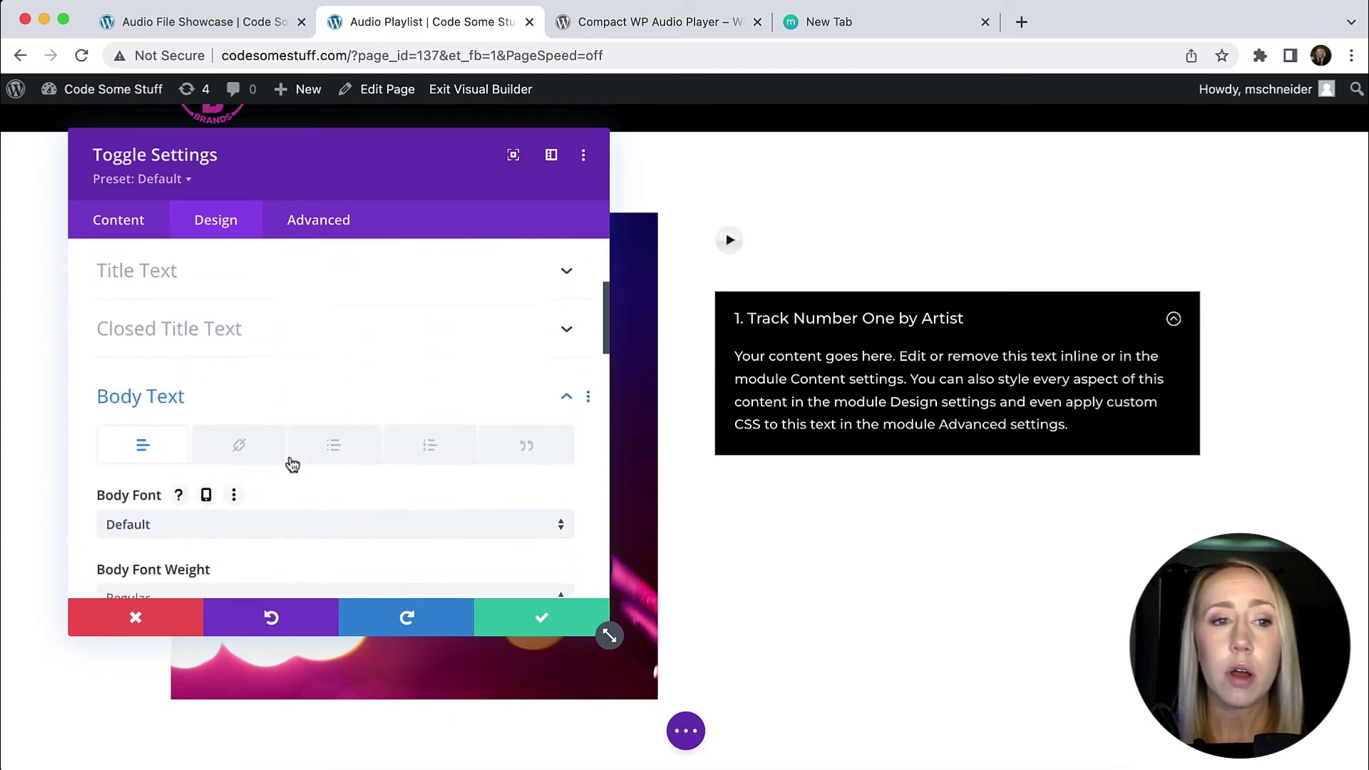
{"action": "left_click", "coordinate": [290, 421]}
{"action": "scroll", "coordinate": [318, 437], "scroll_direction": "down", "scroll_amount": 3}
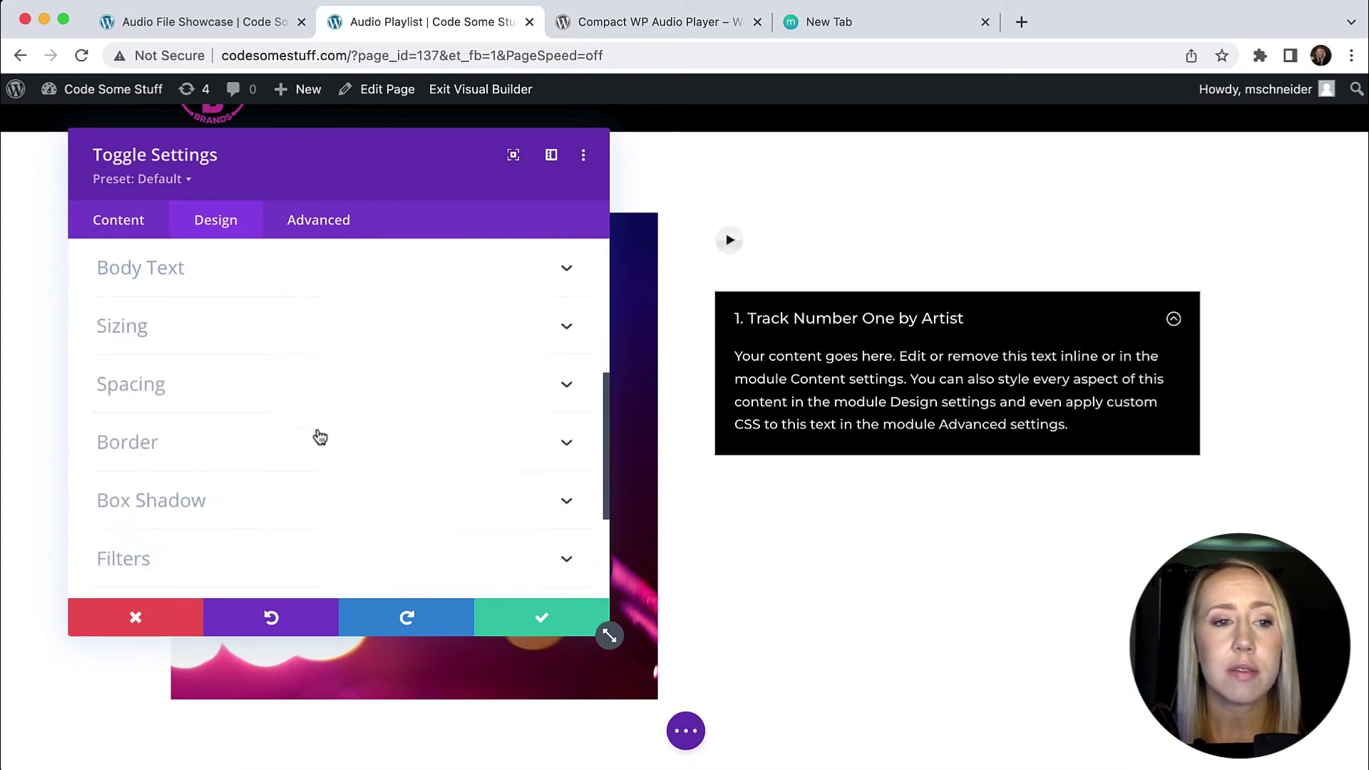
{"action": "left_click", "coordinate": [314, 437]}
{"action": "scroll", "coordinate": [321, 437], "scroll_direction": "down", "scroll_amount": 3}
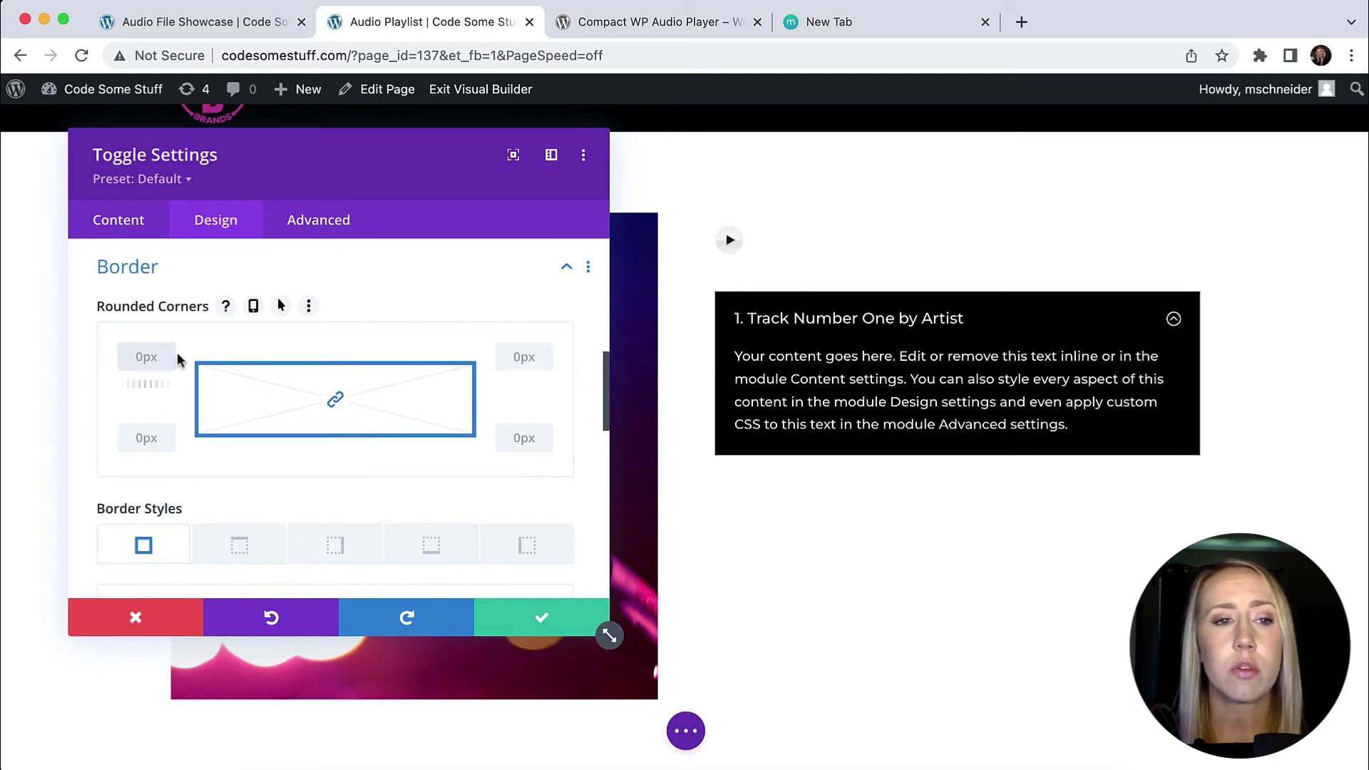
{"action": "left_click_drag", "start_coordinate": [166, 360], "coordinate": [166, 355]}
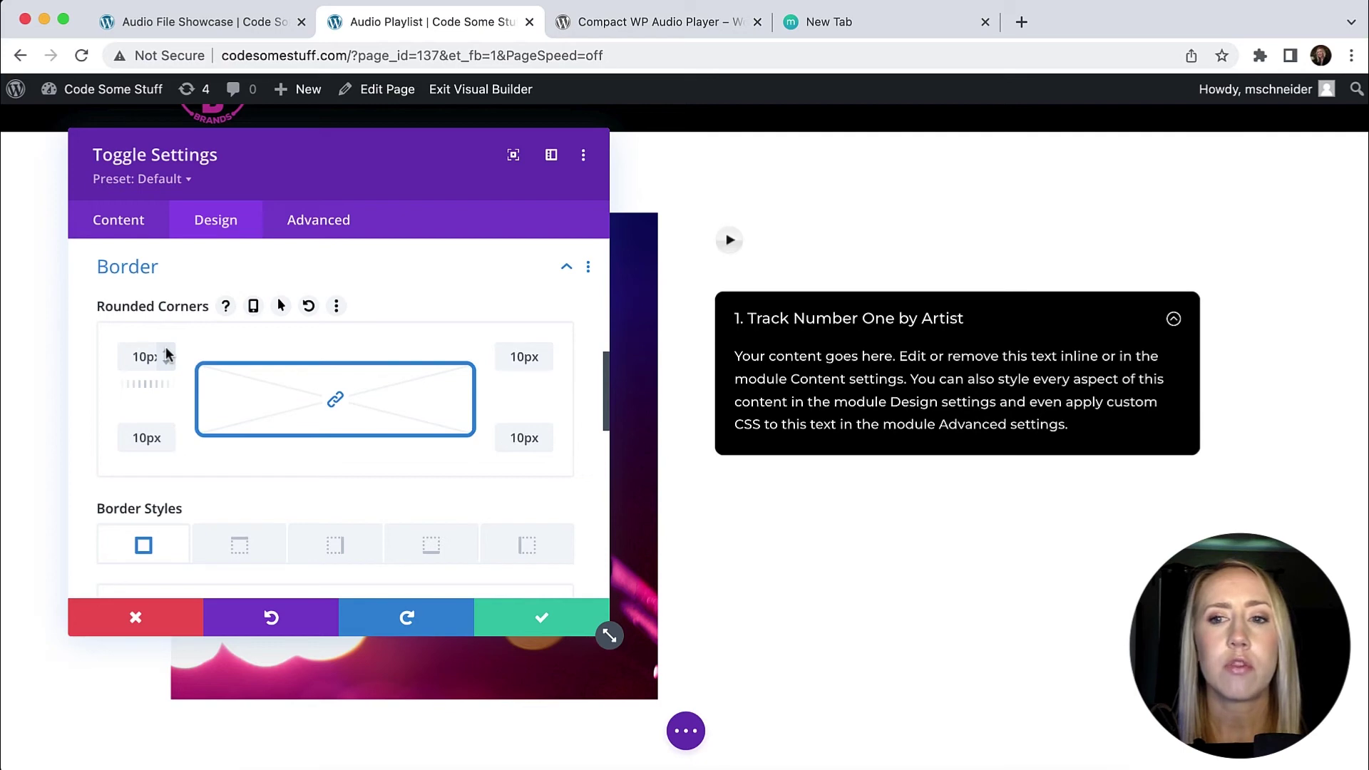
{"action": "scroll", "coordinate": [297, 468], "scroll_direction": "down", "scroll_amount": 5}
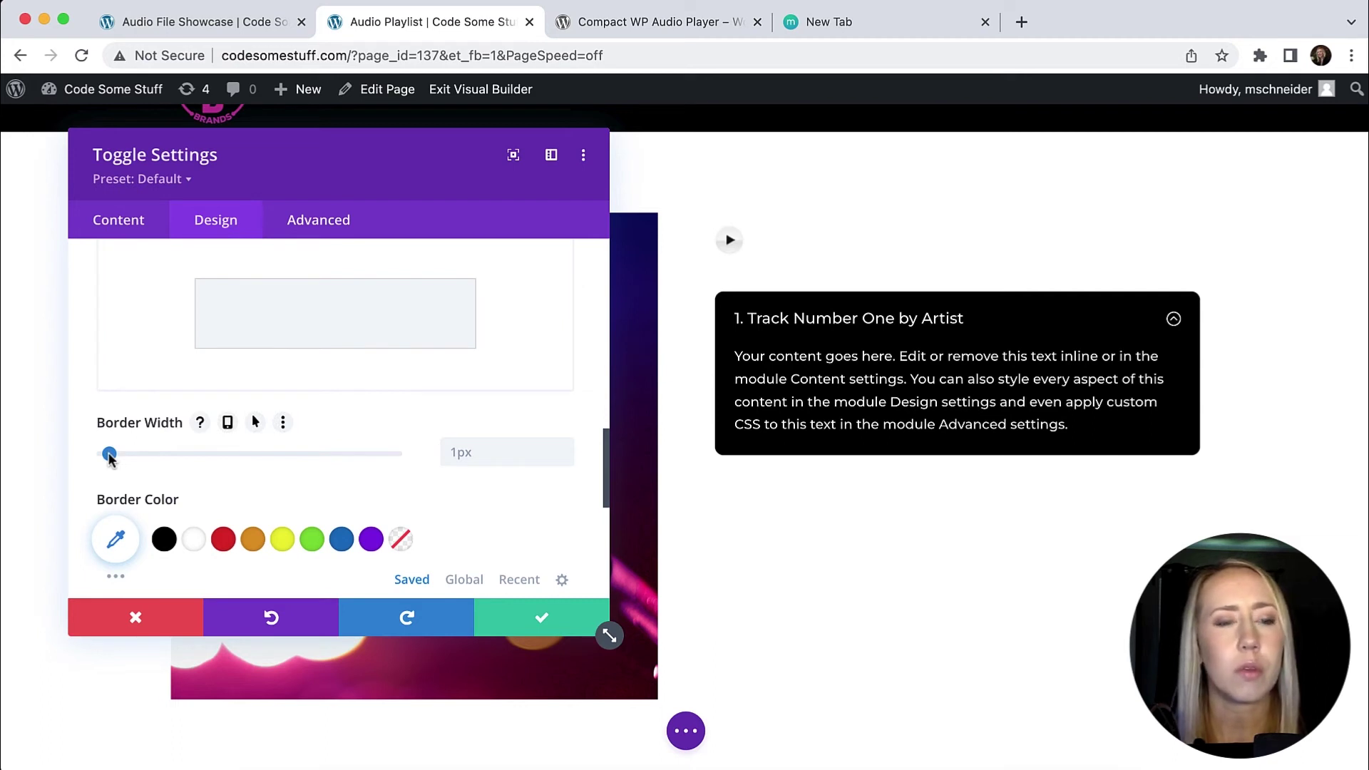
{"action": "left_click_drag", "start_coordinate": [109, 455], "coordinate": [62, 453]}
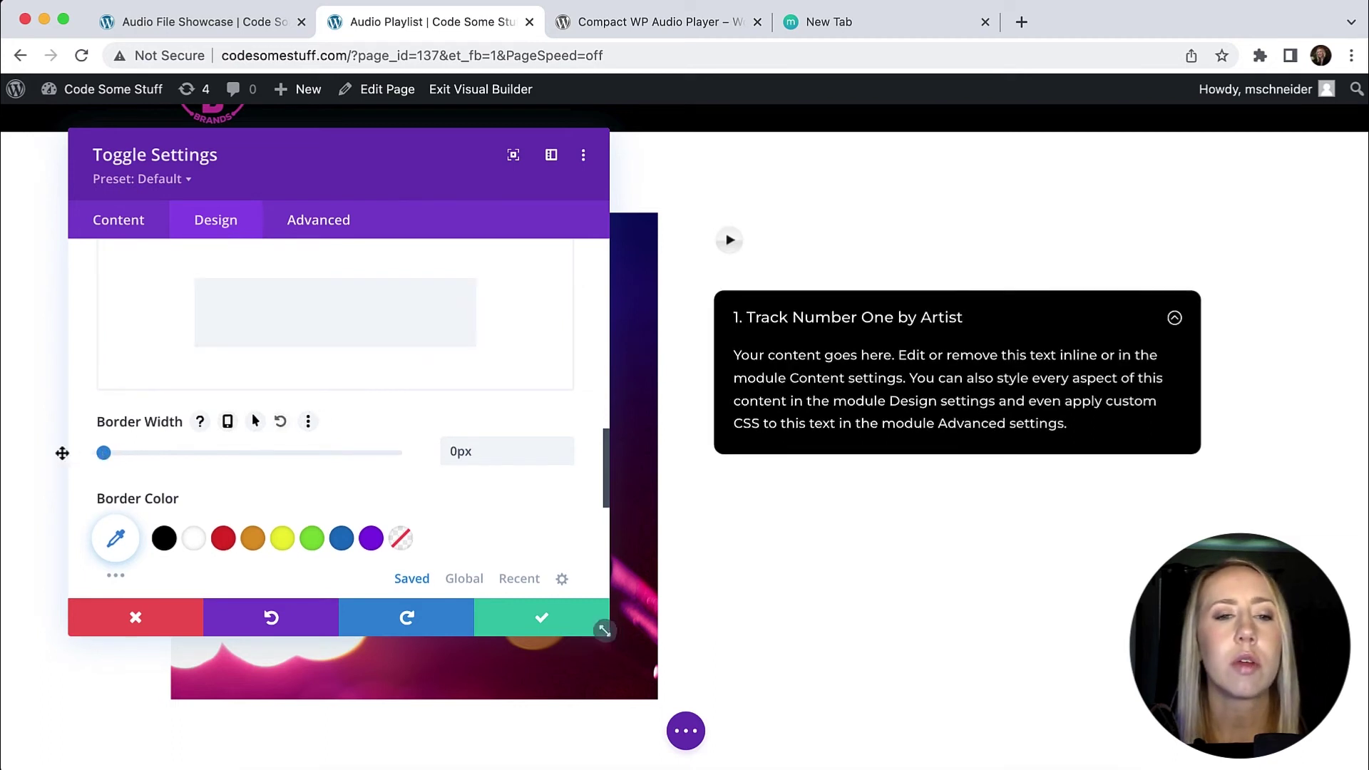
Save the toggle styling, then open the right column's settings from Row Settings.
{"action": "left_click", "coordinate": [544, 620]}
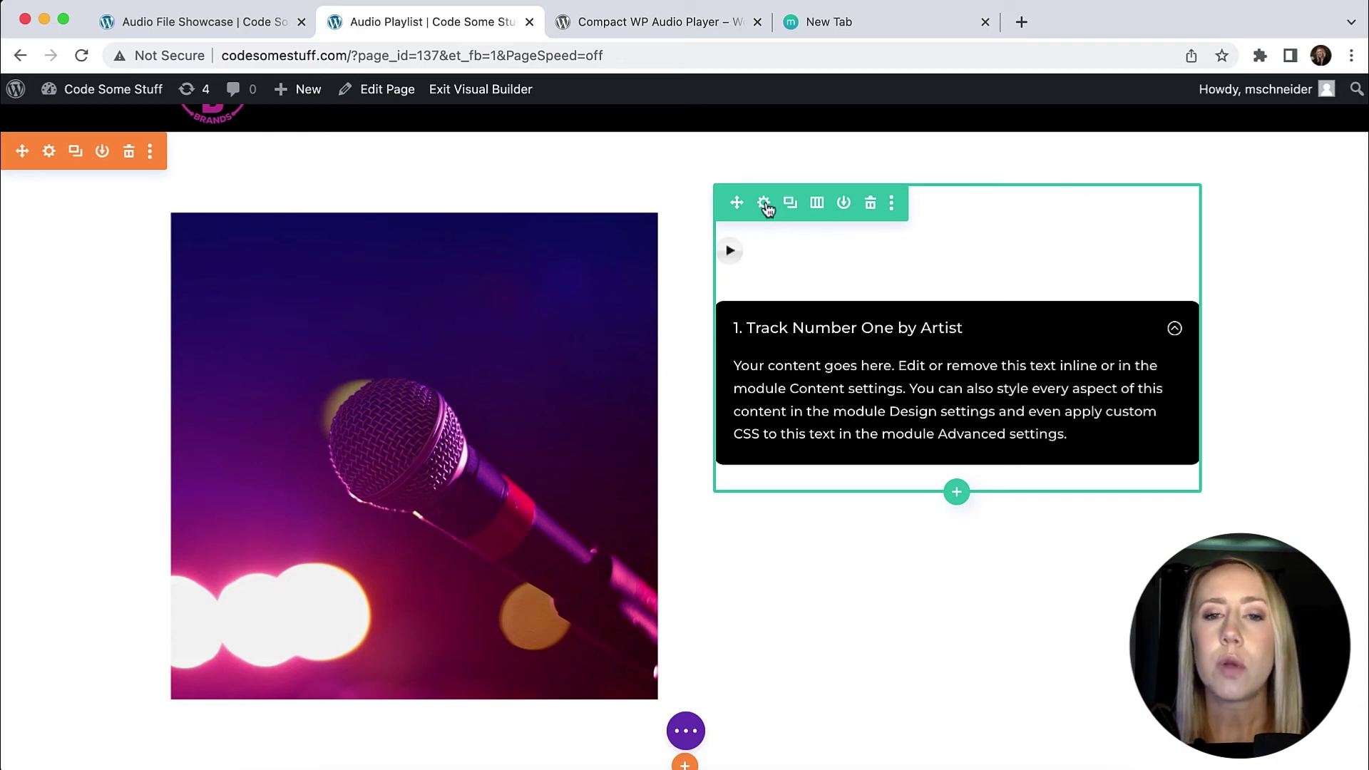
{"action": "left_click", "coordinate": [764, 204]}
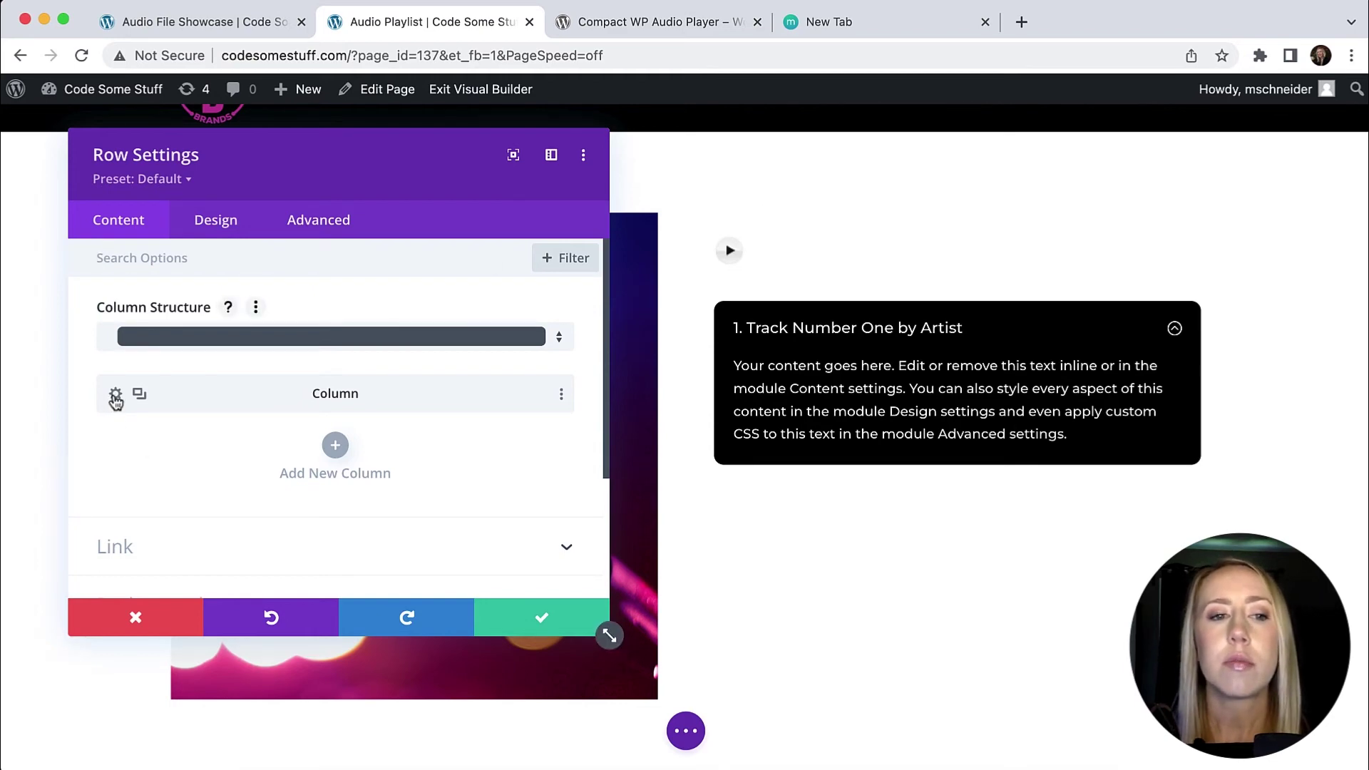
{"action": "left_click", "coordinate": [116, 396]}
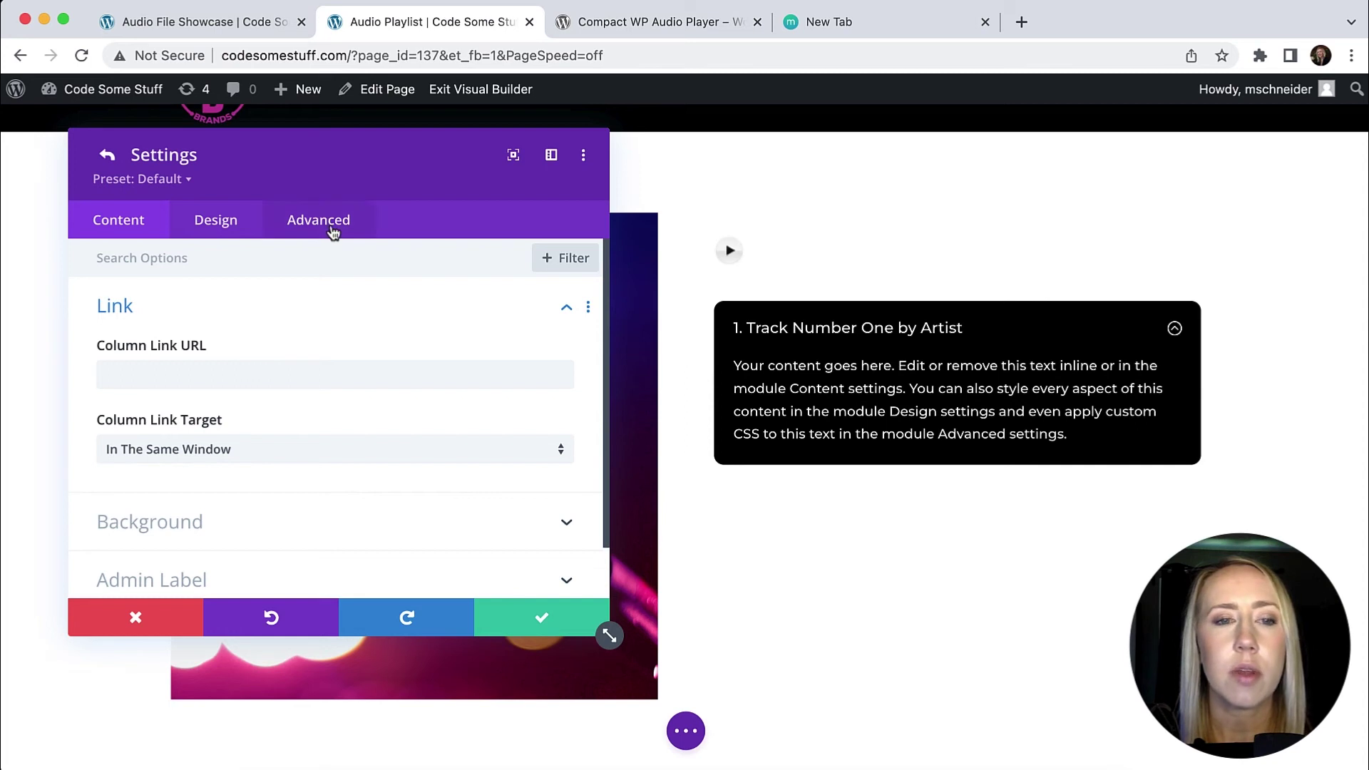
Paste display: flex, align-items: center and justify-content: center into the column's Main Element CSS, then save.
{"action": "left_click", "coordinate": [318, 227]}
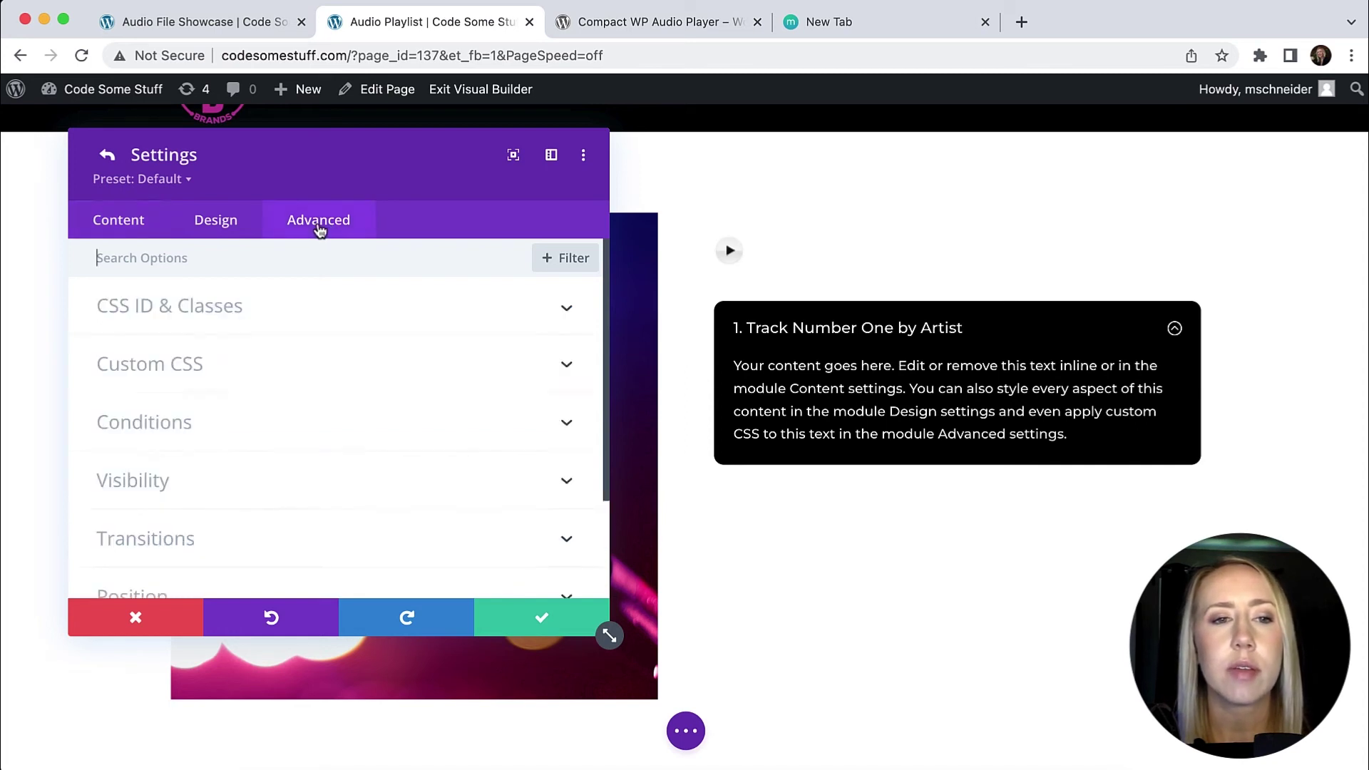
{"action": "left_click", "coordinate": [214, 364]}
{"action": "scroll", "coordinate": [215, 365], "scroll_direction": "down", "scroll_amount": 5}
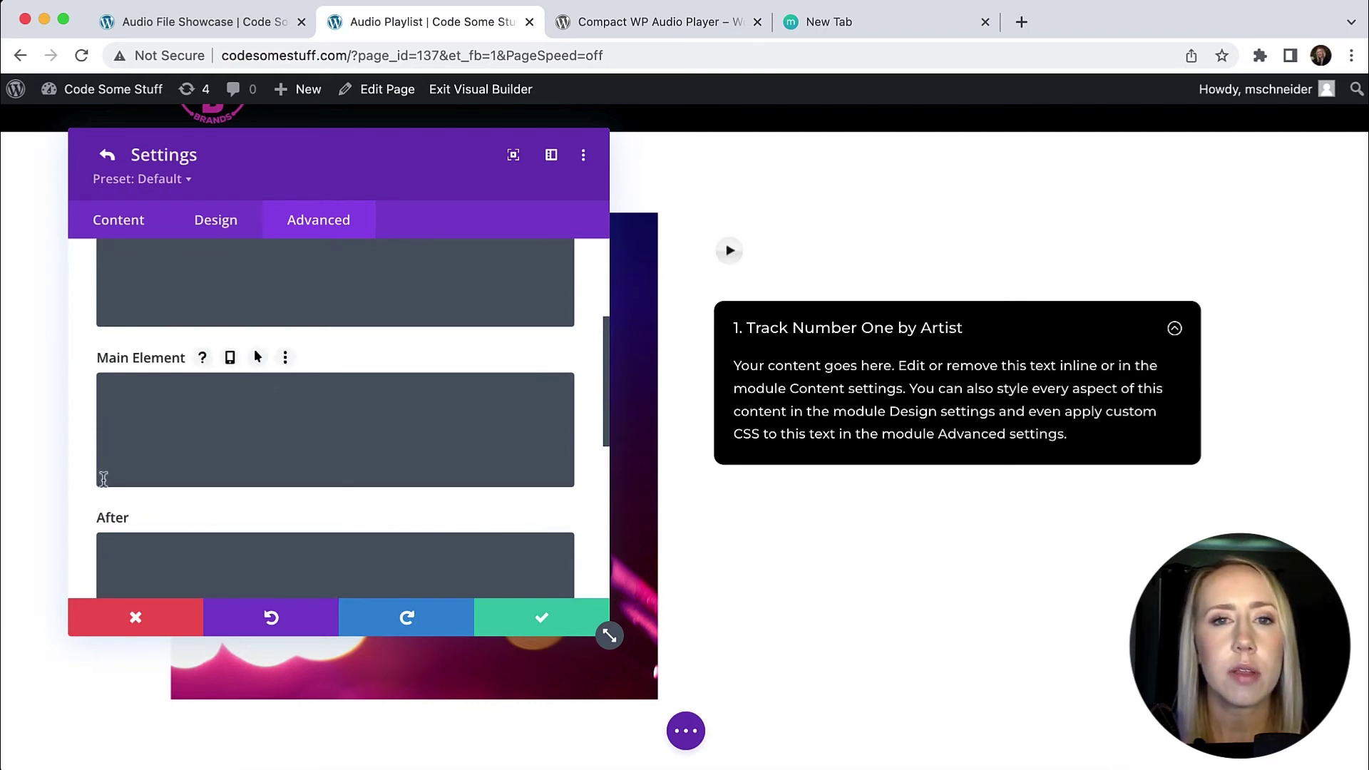
{"action": "left_click", "coordinate": [242, 398]}
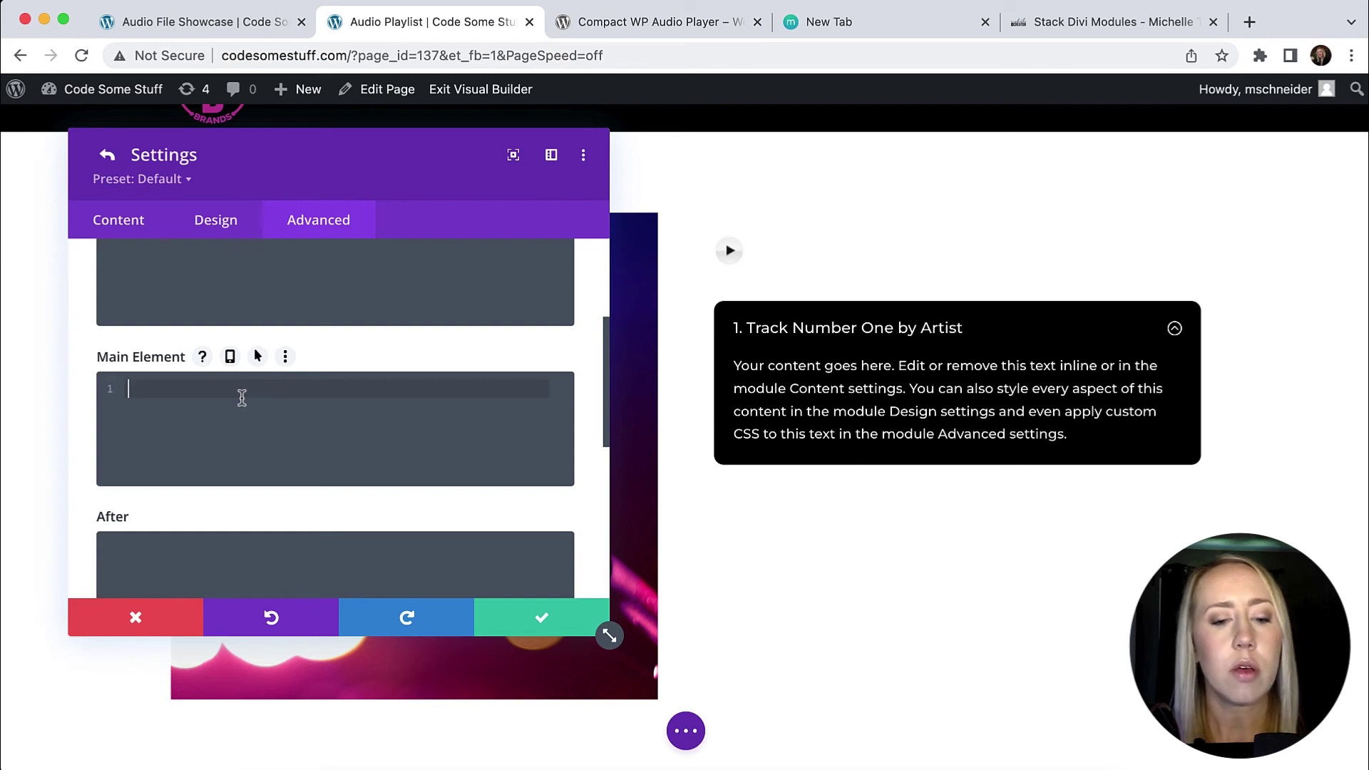
{"action": "type", "text": "display: flex; align-items: center; justify-content: center;"}
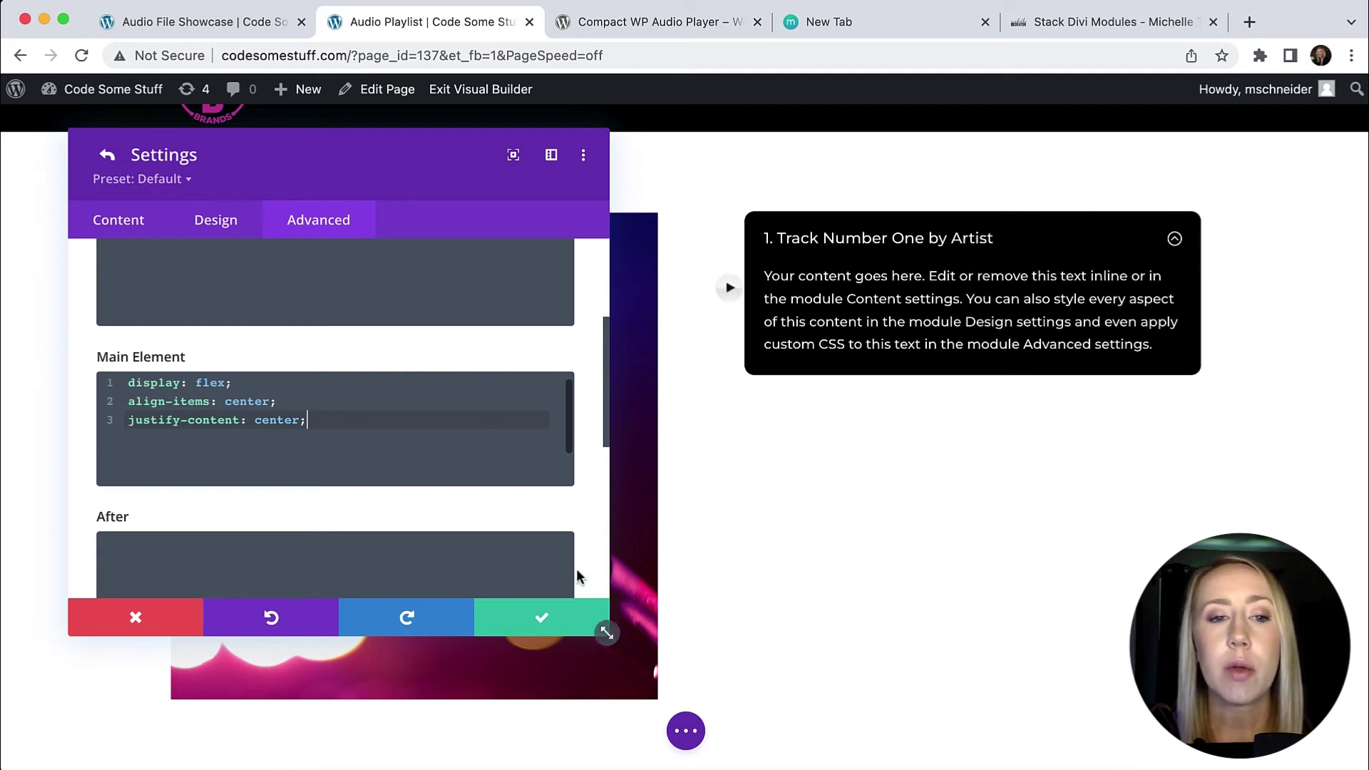
{"action": "left_click", "coordinate": [540, 622]}
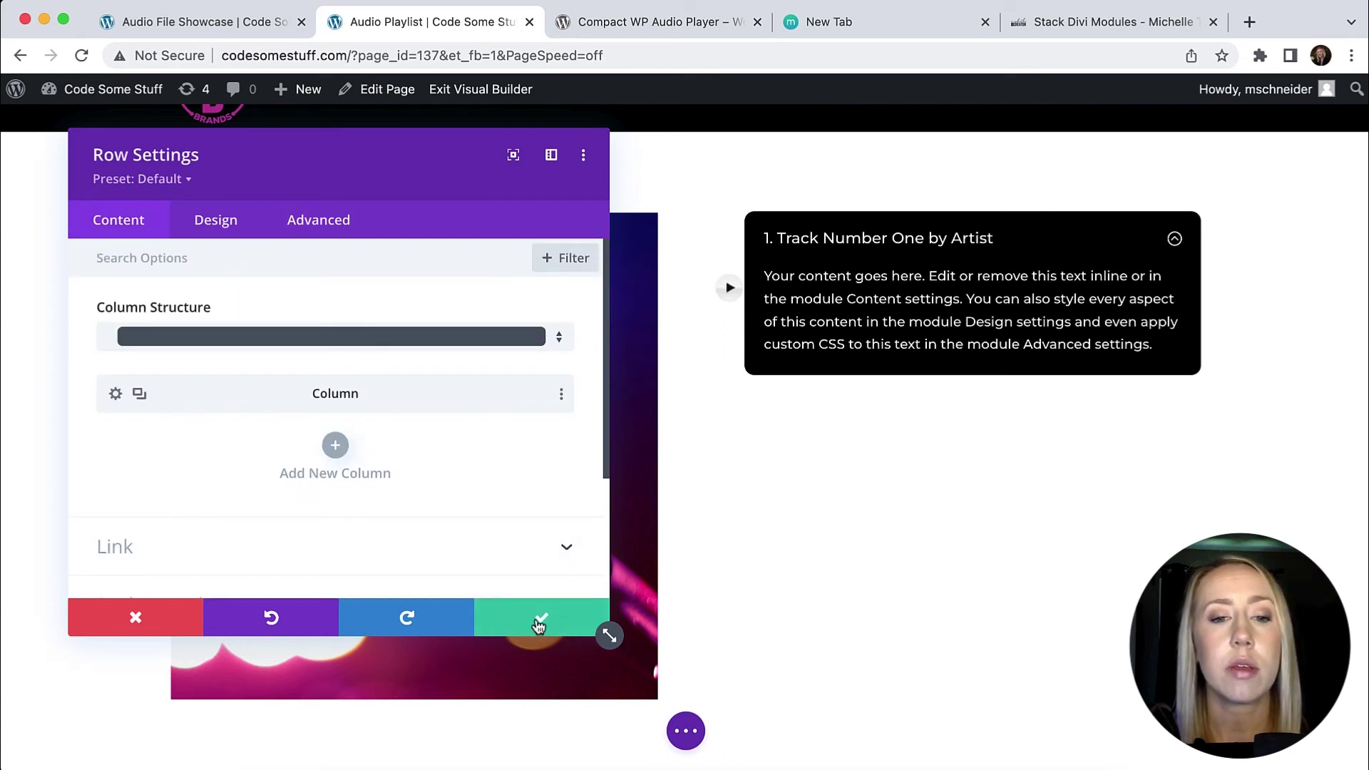
Close Row Settings, give the audio player text module 10px right padding, collapse the toggle, and save.
{"action": "left_click", "coordinate": [540, 623]}
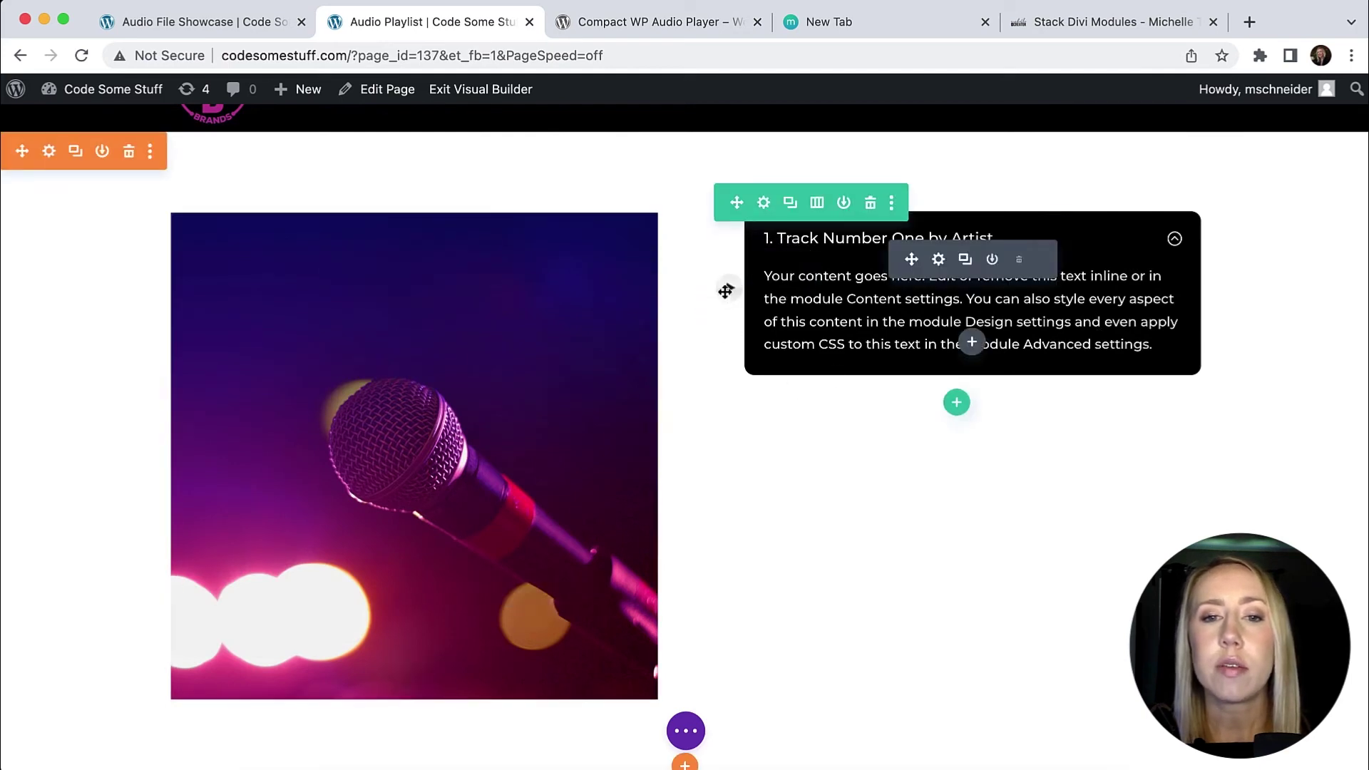
{"action": "left_click", "coordinate": [695, 269]}
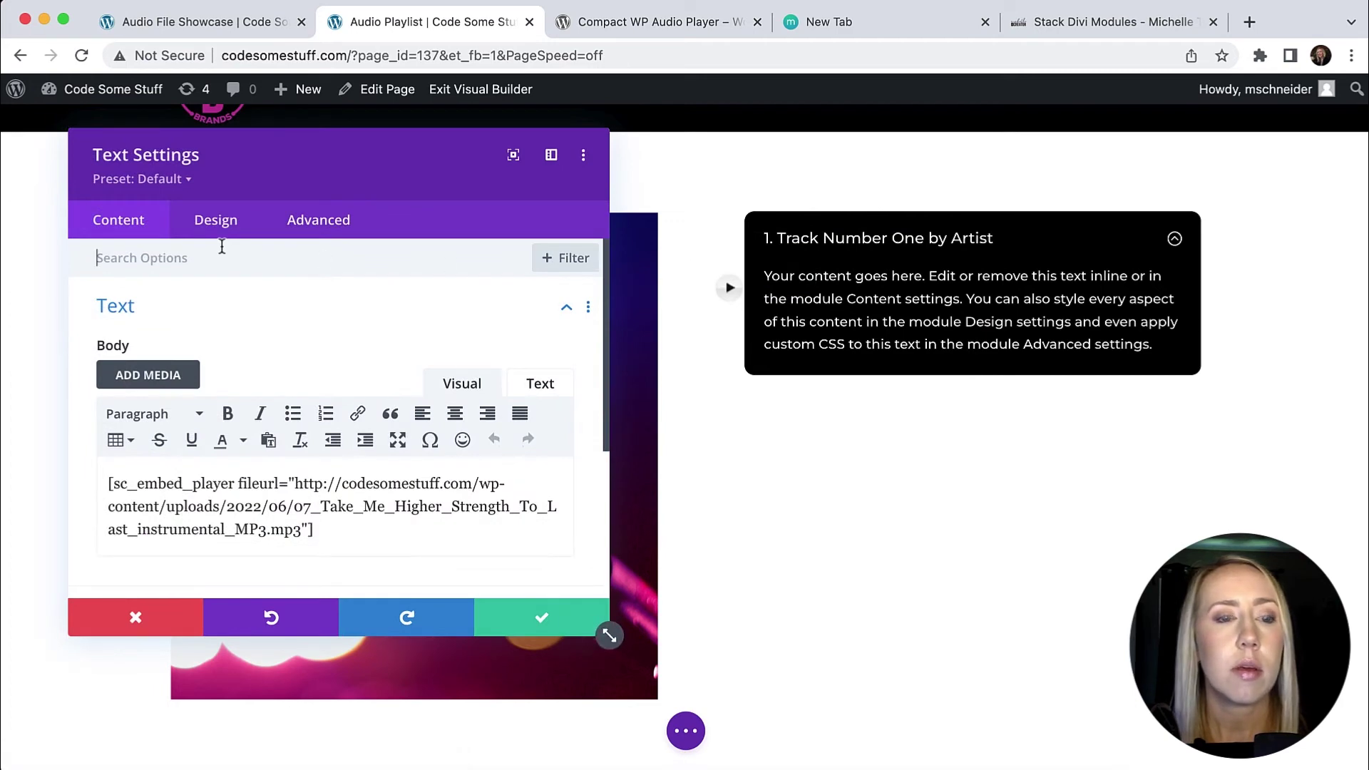
{"action": "left_click", "coordinate": [217, 224]}
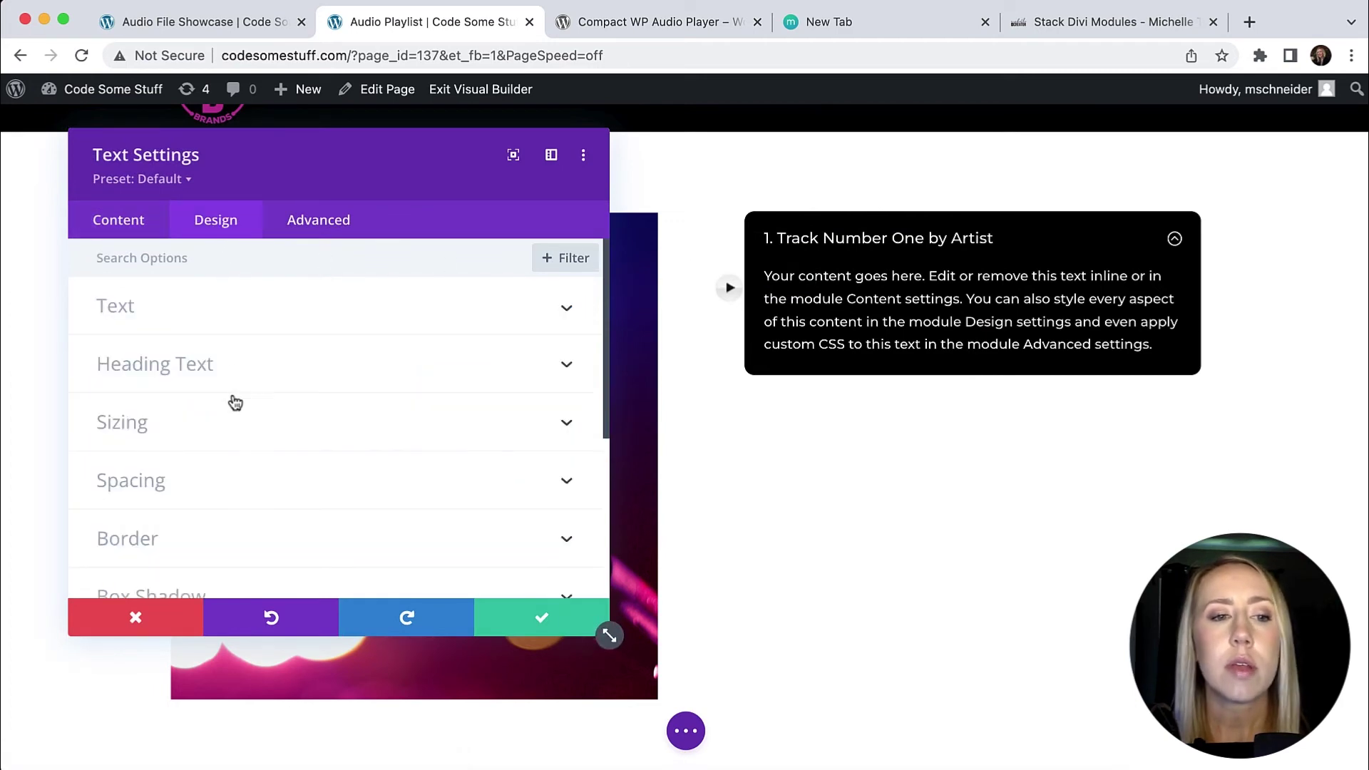
{"action": "scroll", "coordinate": [237, 409], "scroll_direction": "down", "scroll_amount": 2}
{"action": "left_click", "coordinate": [203, 399]}
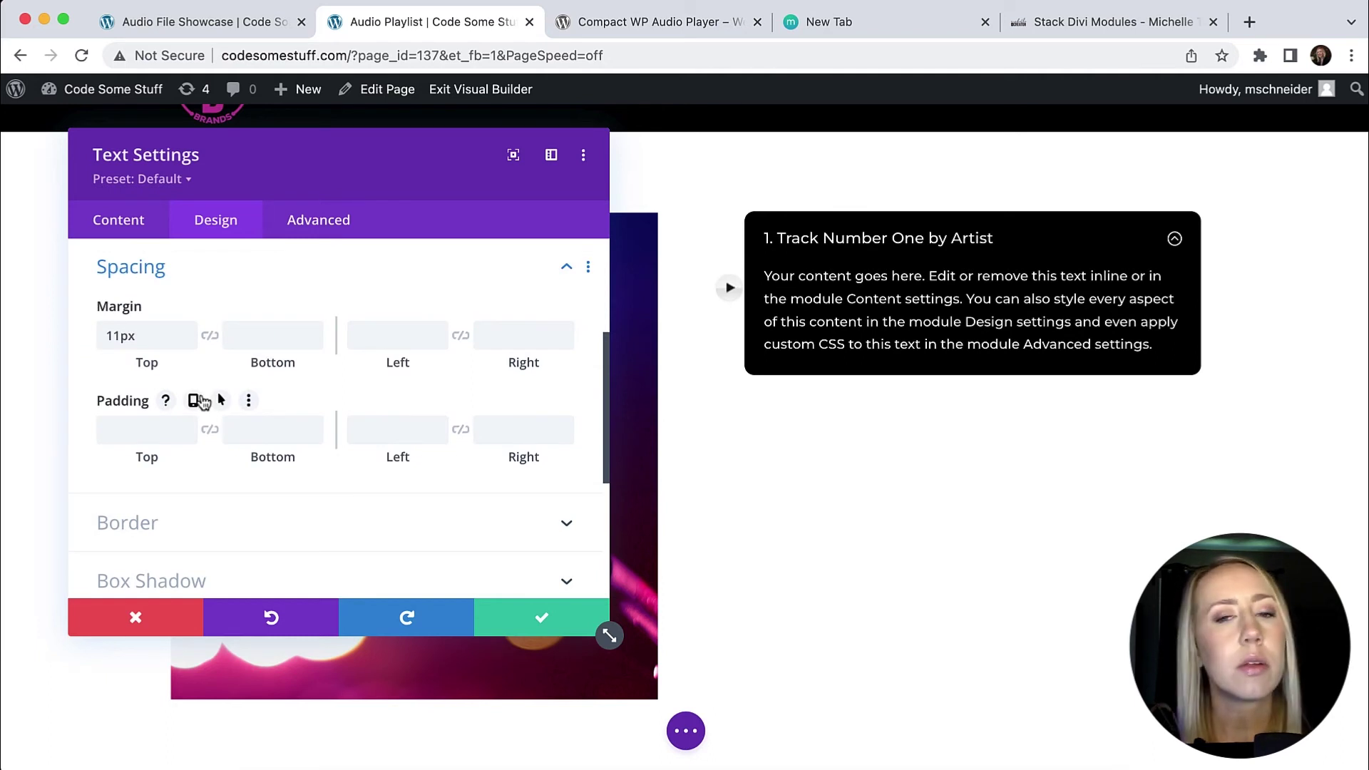
{"action": "left_click_drag", "start_coordinate": [522, 458], "coordinate": [526, 459]}
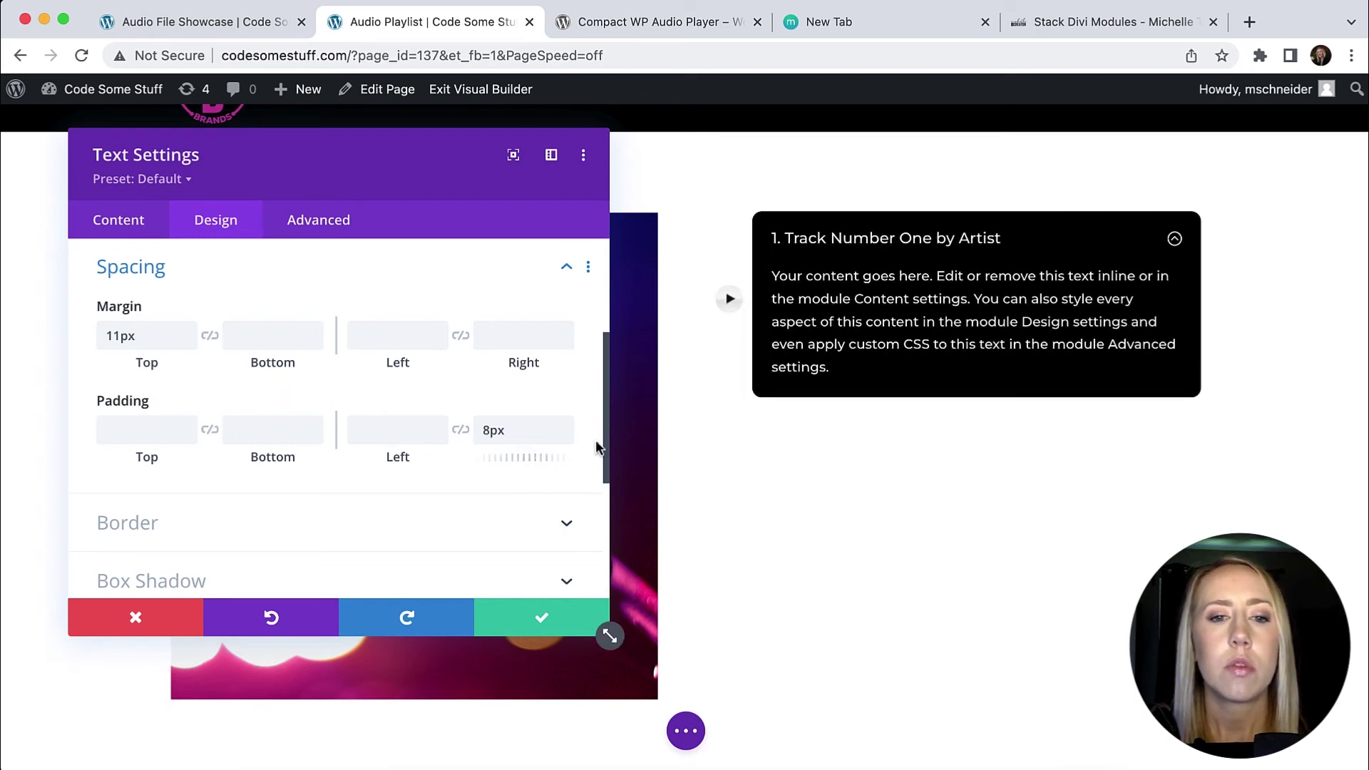
{"action": "left_click", "coordinate": [566, 425]}
{"action": "left_click", "coordinate": [566, 425]}
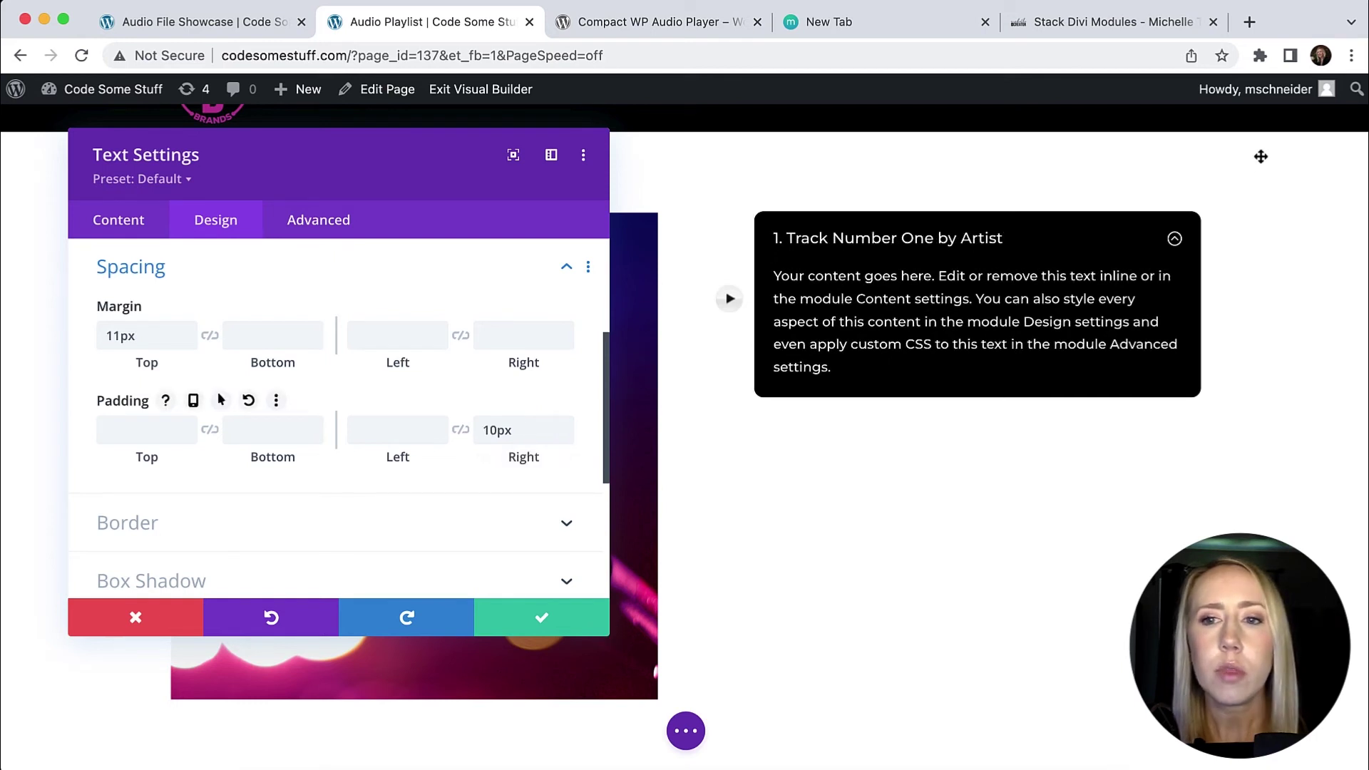
{"action": "left_click", "coordinate": [1175, 239]}
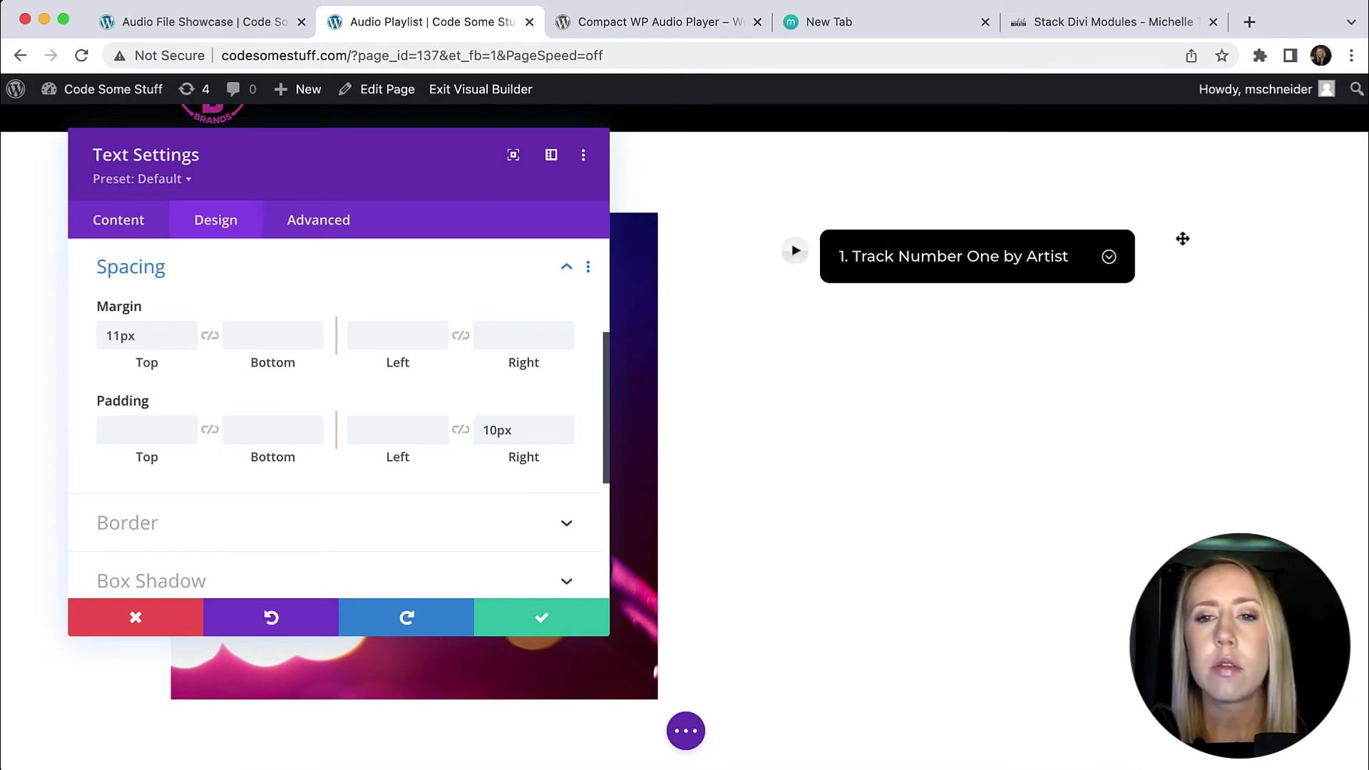
{"action": "left_click", "coordinate": [545, 619]}
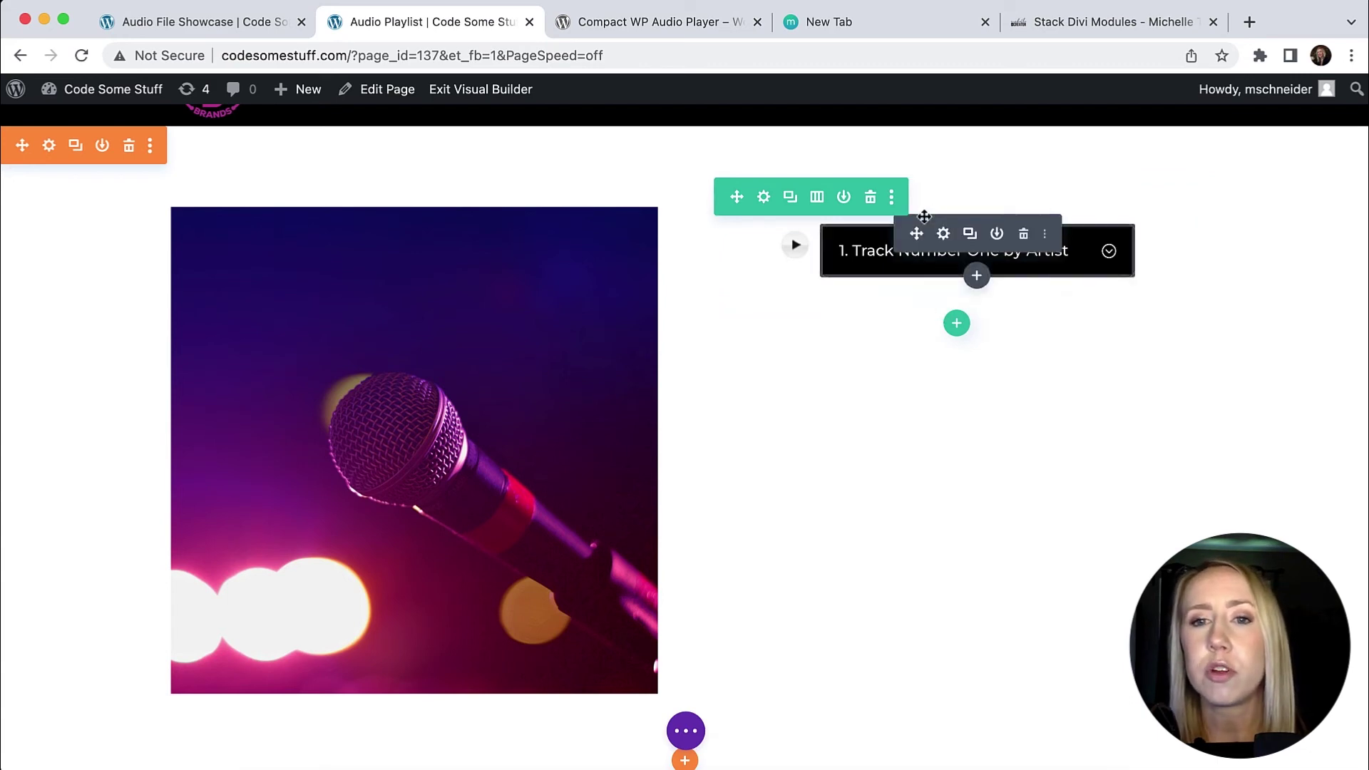
Give the playlist row linked 2px top and bottom padding and save.
{"action": "left_click", "coordinate": [763, 199]}
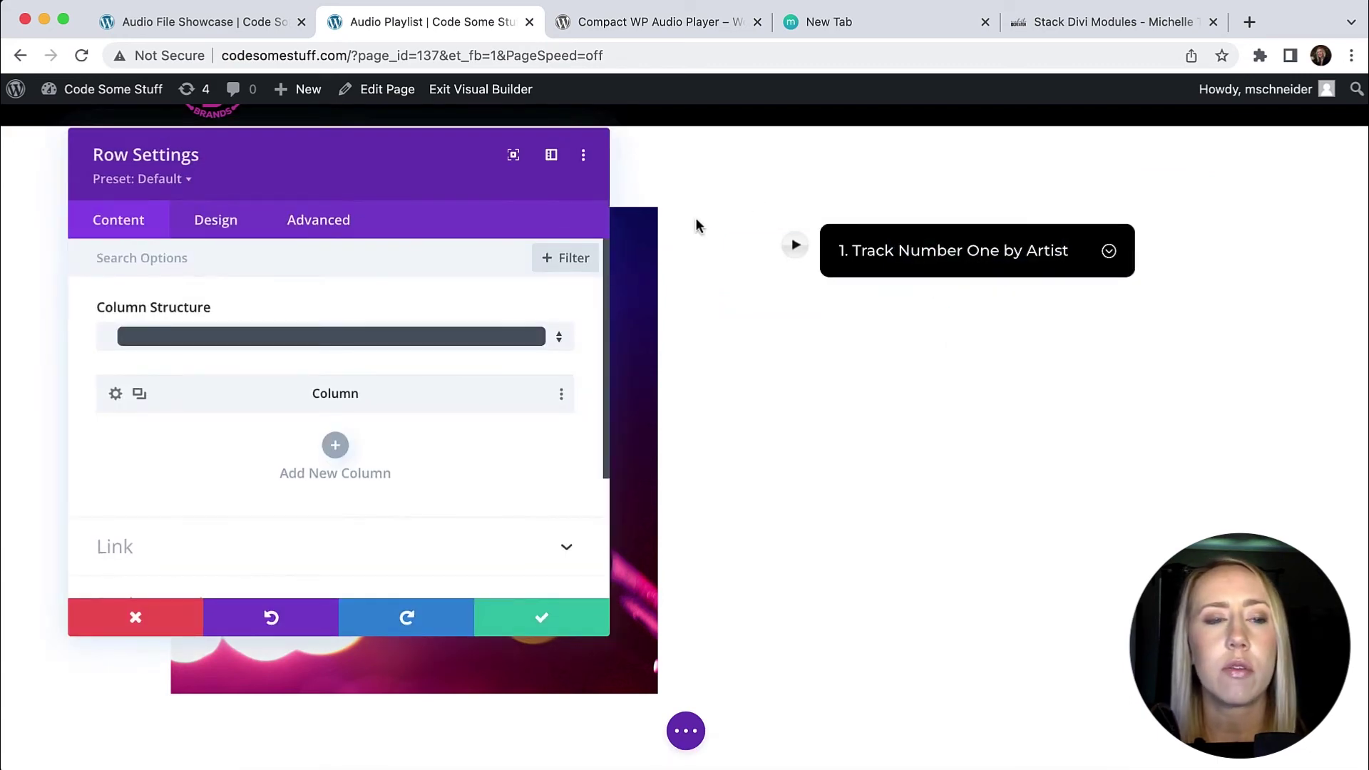
{"action": "left_click", "coordinate": [229, 232]}
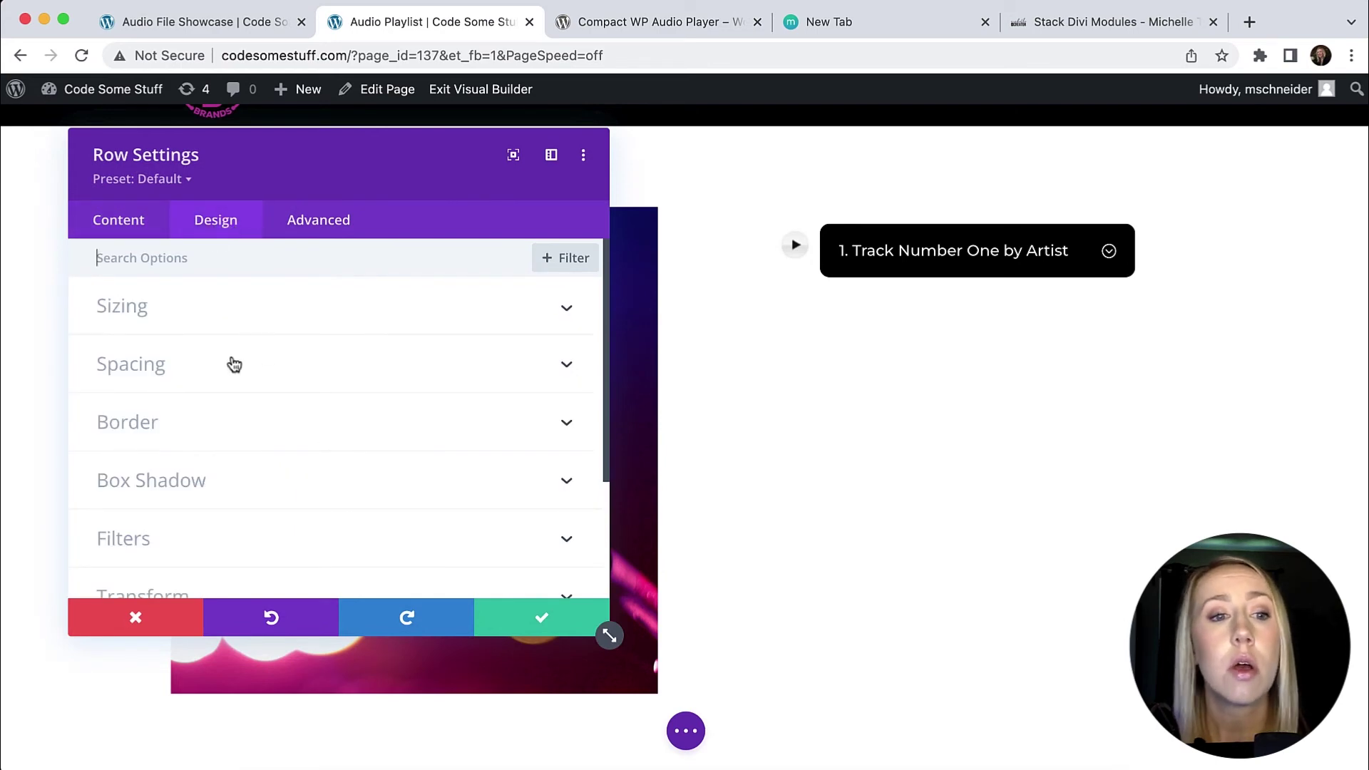
{"action": "left_click", "coordinate": [233, 364]}
{"action": "left_click", "coordinate": [143, 437]}
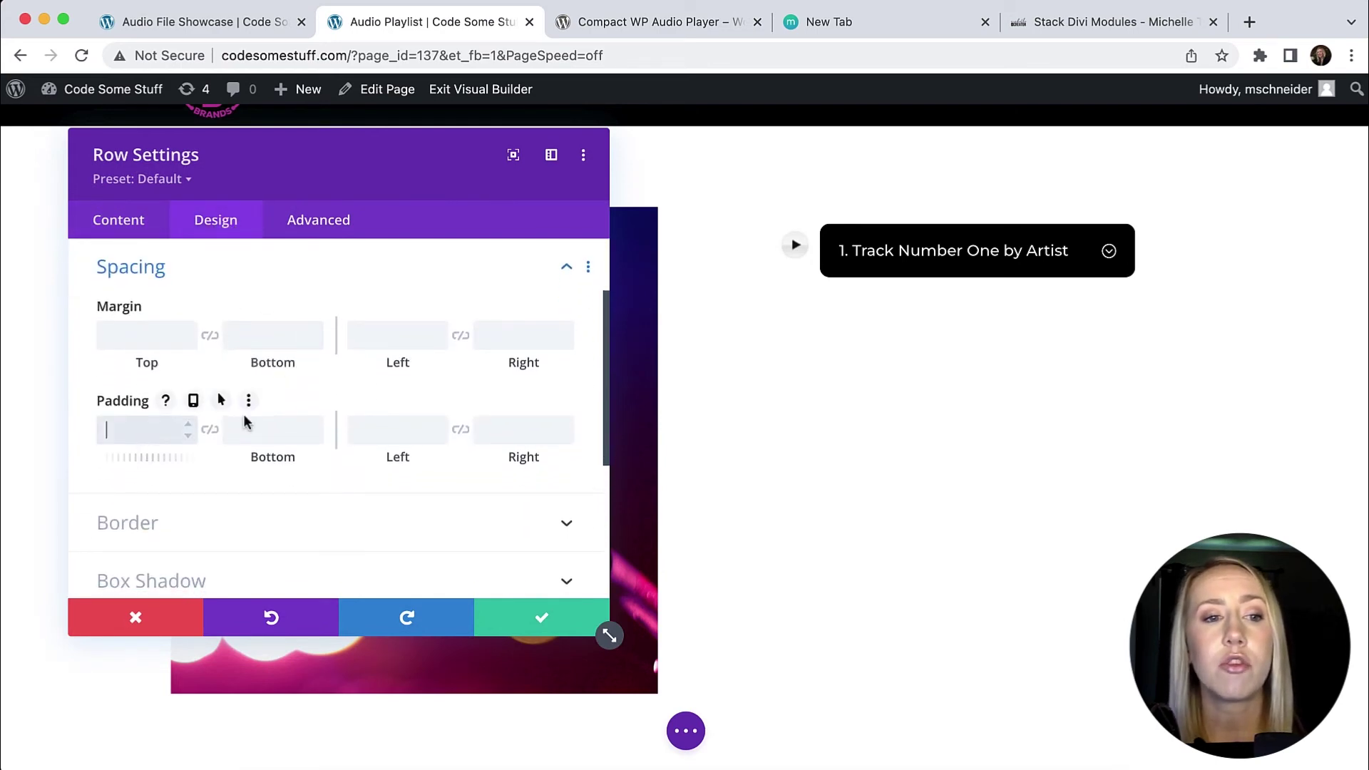
{"action": "type", "text": "2px"}
{"action": "left_click", "coordinate": [209, 431]}
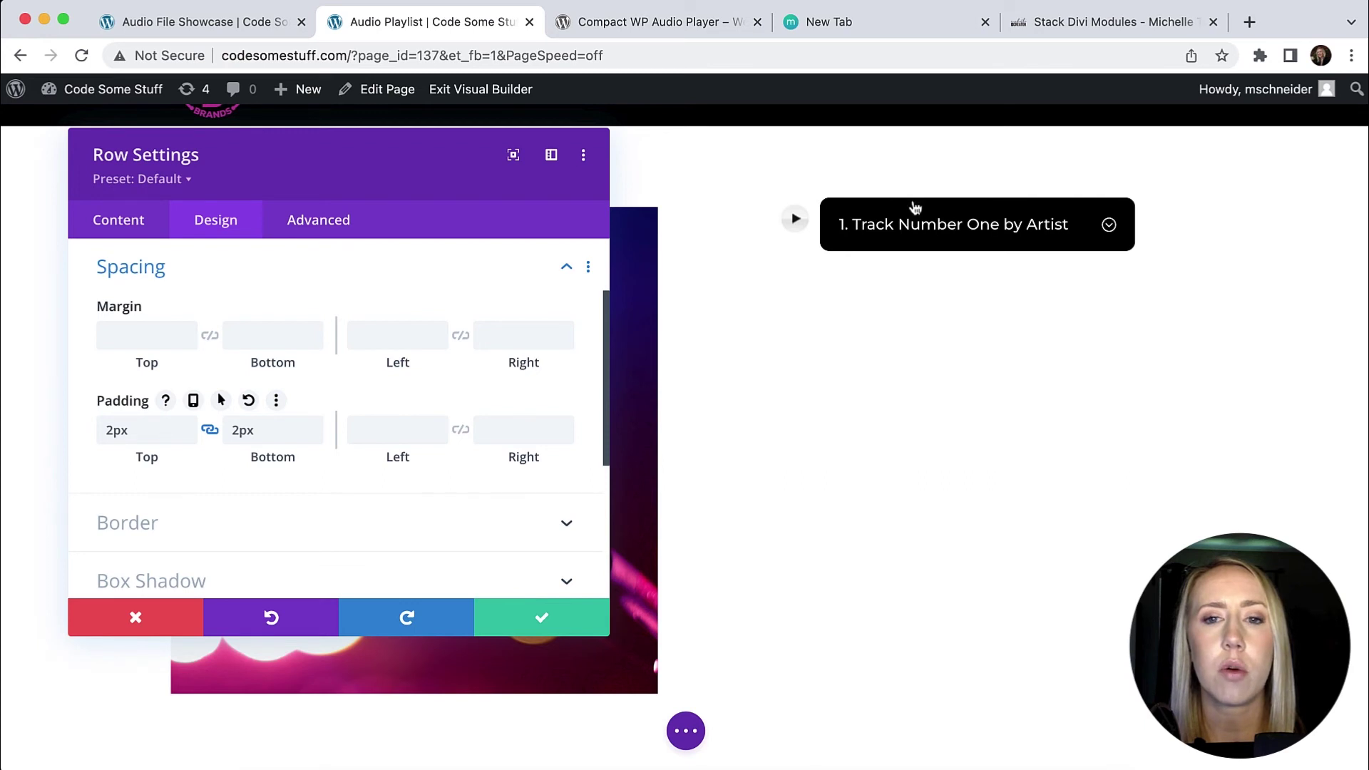
{"action": "left_click", "coordinate": [538, 627]}
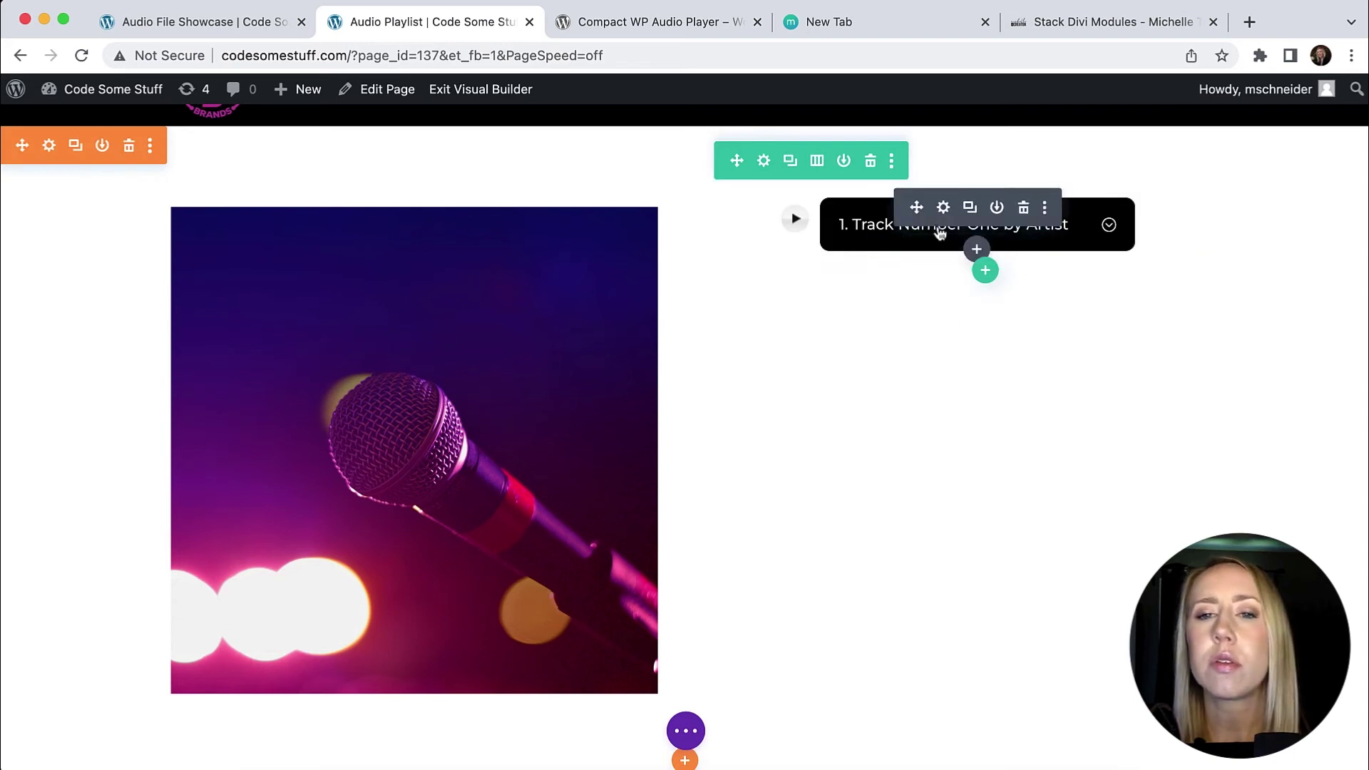
Drag the track toggle's Sizing width slider from 95% to 100%.
{"action": "left_click", "coordinate": [945, 209]}
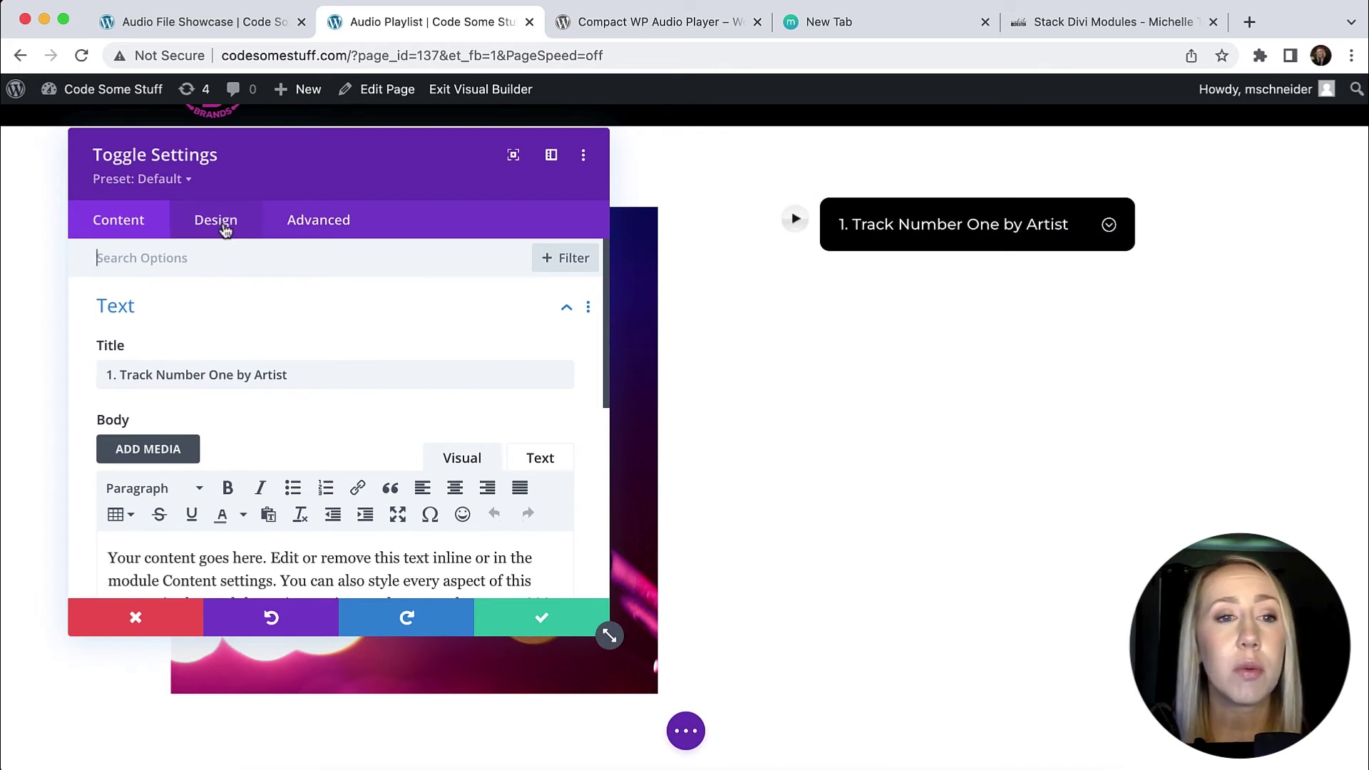
{"action": "left_click", "coordinate": [225, 231]}
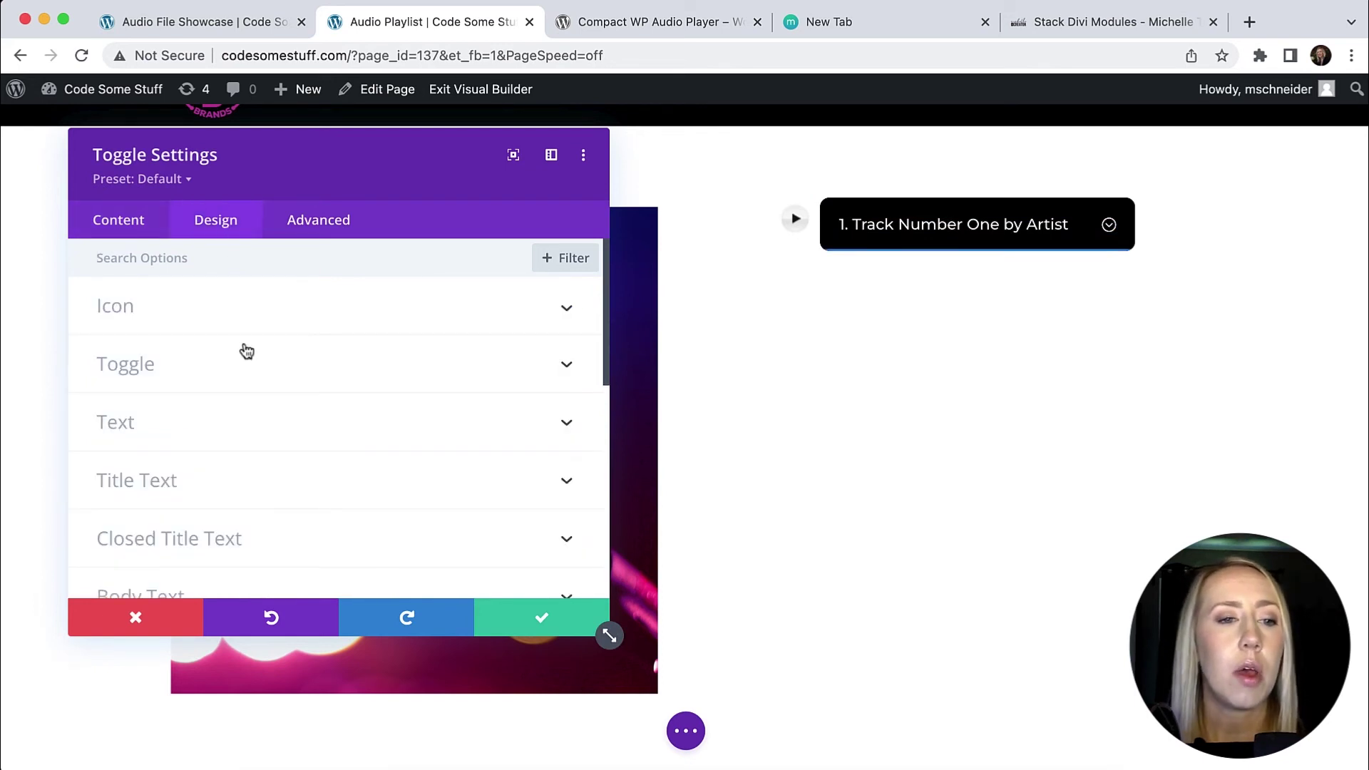
{"action": "scroll", "coordinate": [254, 367], "scroll_direction": "down", "scroll_amount": 5}
{"action": "left_click", "coordinate": [225, 443]}
{"action": "scroll", "coordinate": [264, 442], "scroll_direction": "down", "scroll_amount": 1}
{"action": "left_click_drag", "start_coordinate": [395, 337], "coordinate": [381, 338]}
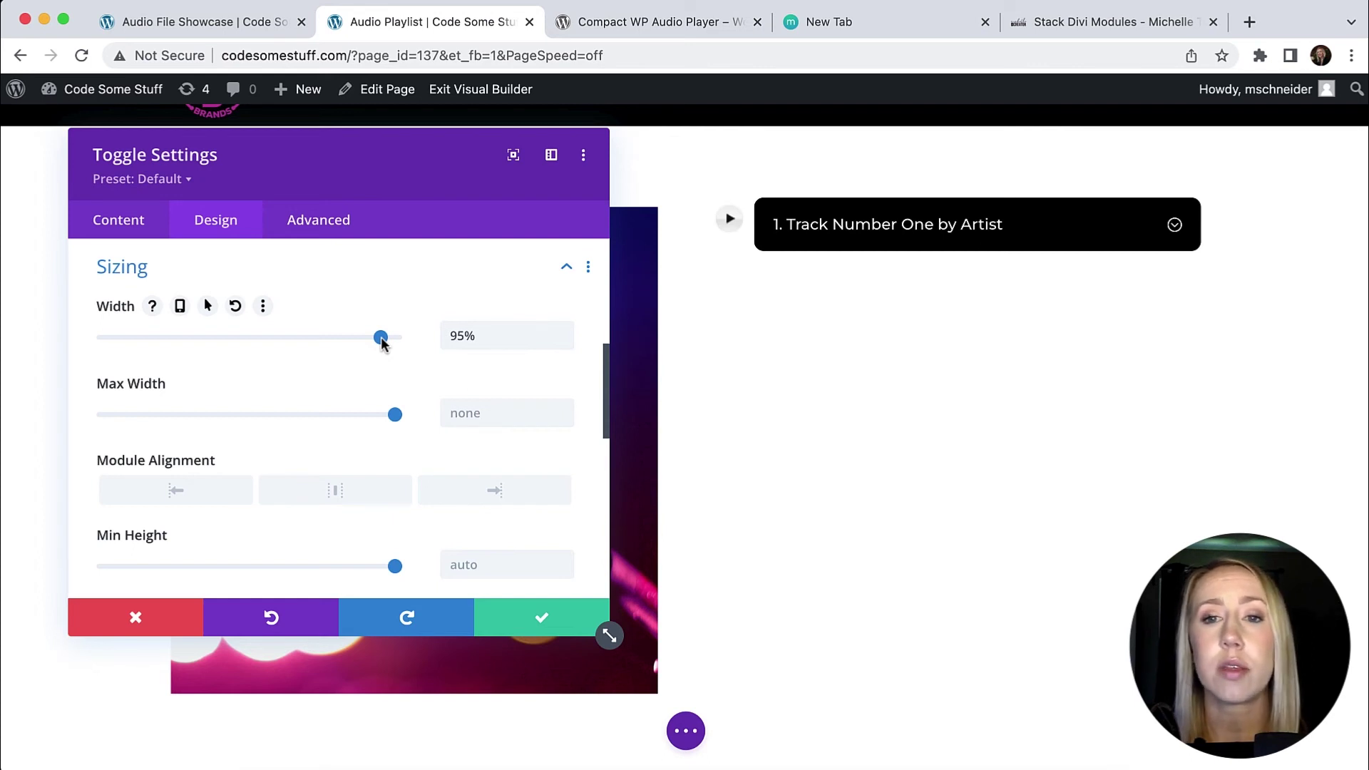
{"action": "left_click_drag", "start_coordinate": [381, 338], "coordinate": [392, 339]}
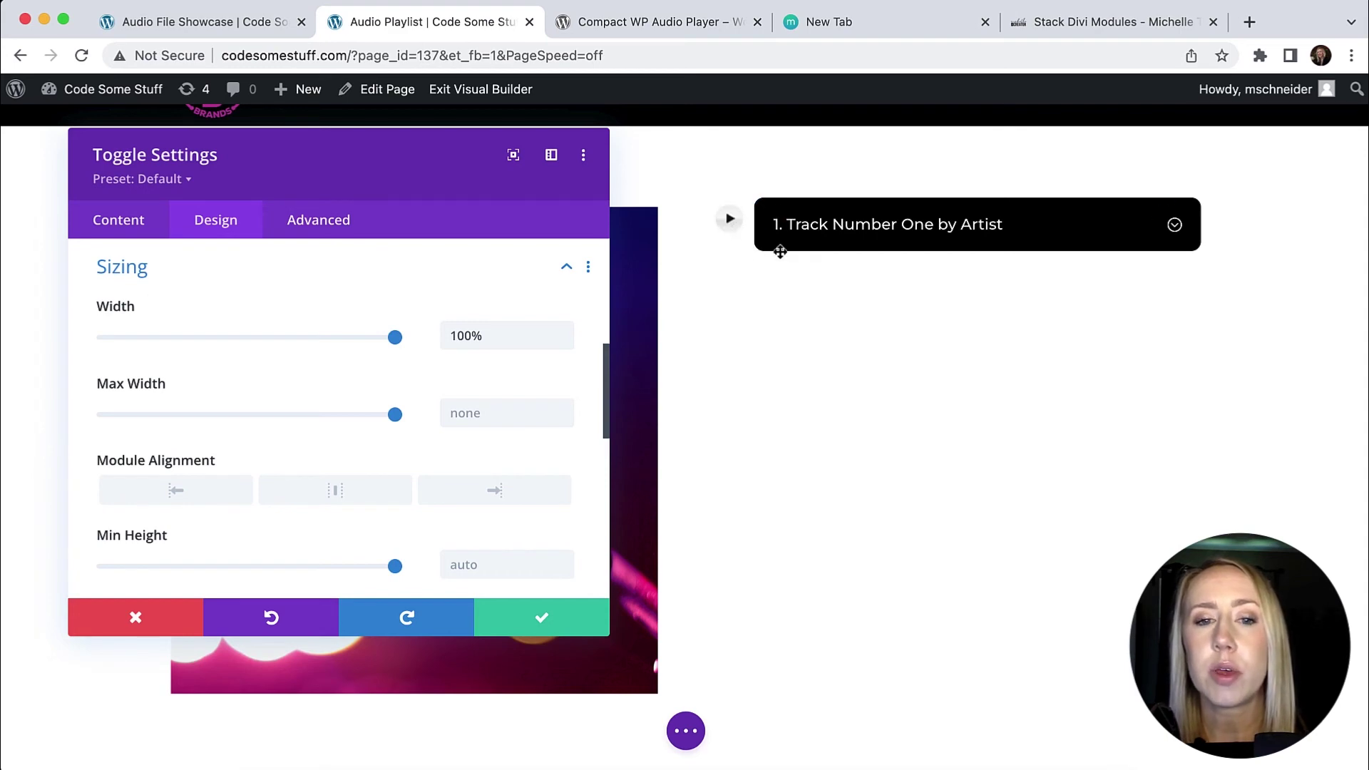
Save the toggle, preview it by expanding and collapsing, then duplicate the track row.
{"action": "left_click", "coordinate": [543, 619]}
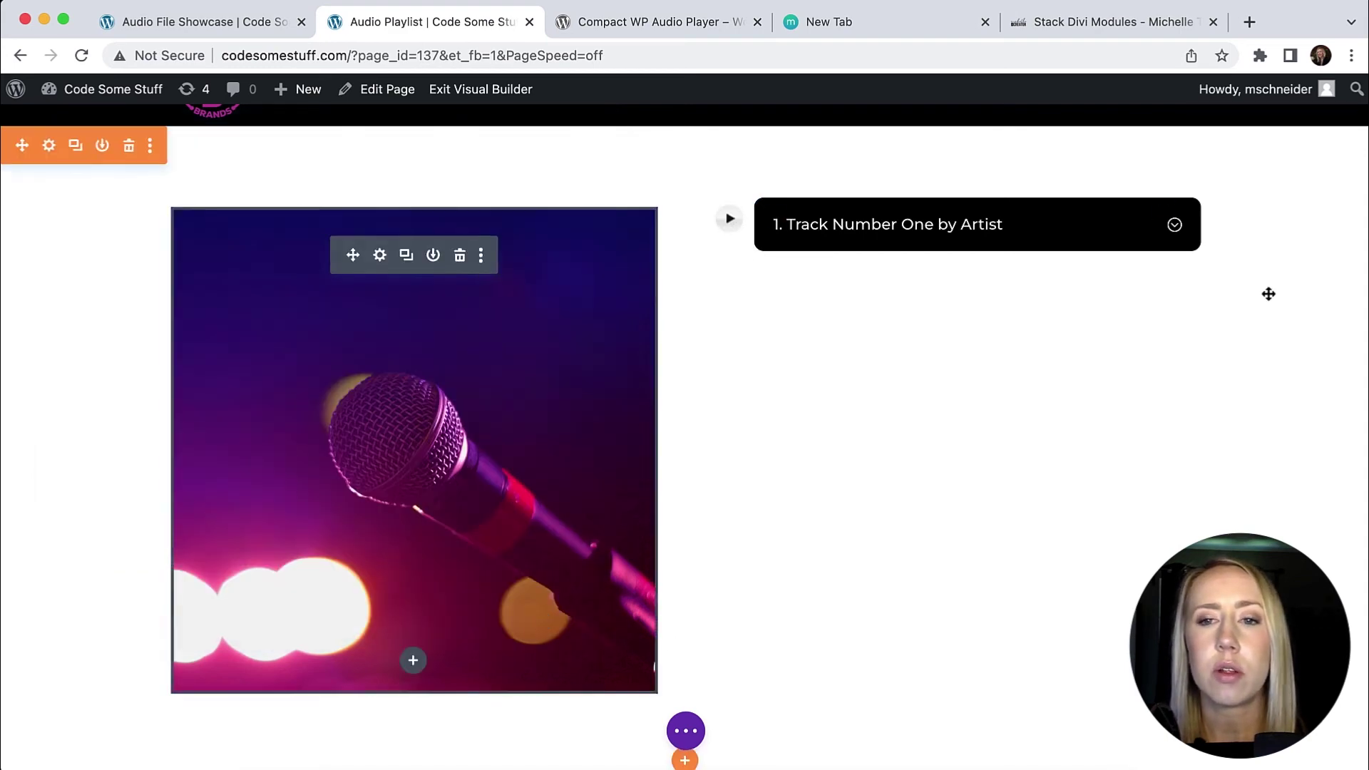
{"action": "left_click", "coordinate": [1174, 225]}
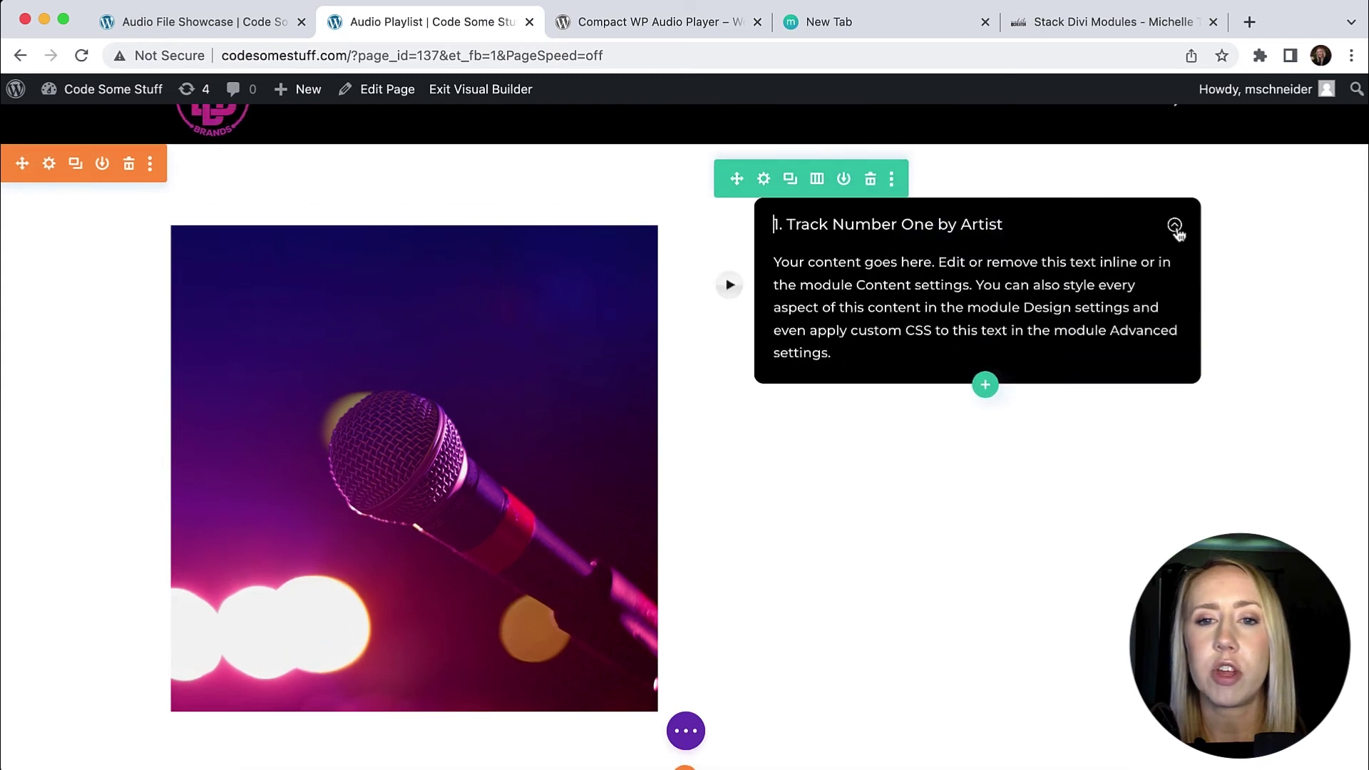
{"action": "left_click", "coordinate": [1175, 225]}
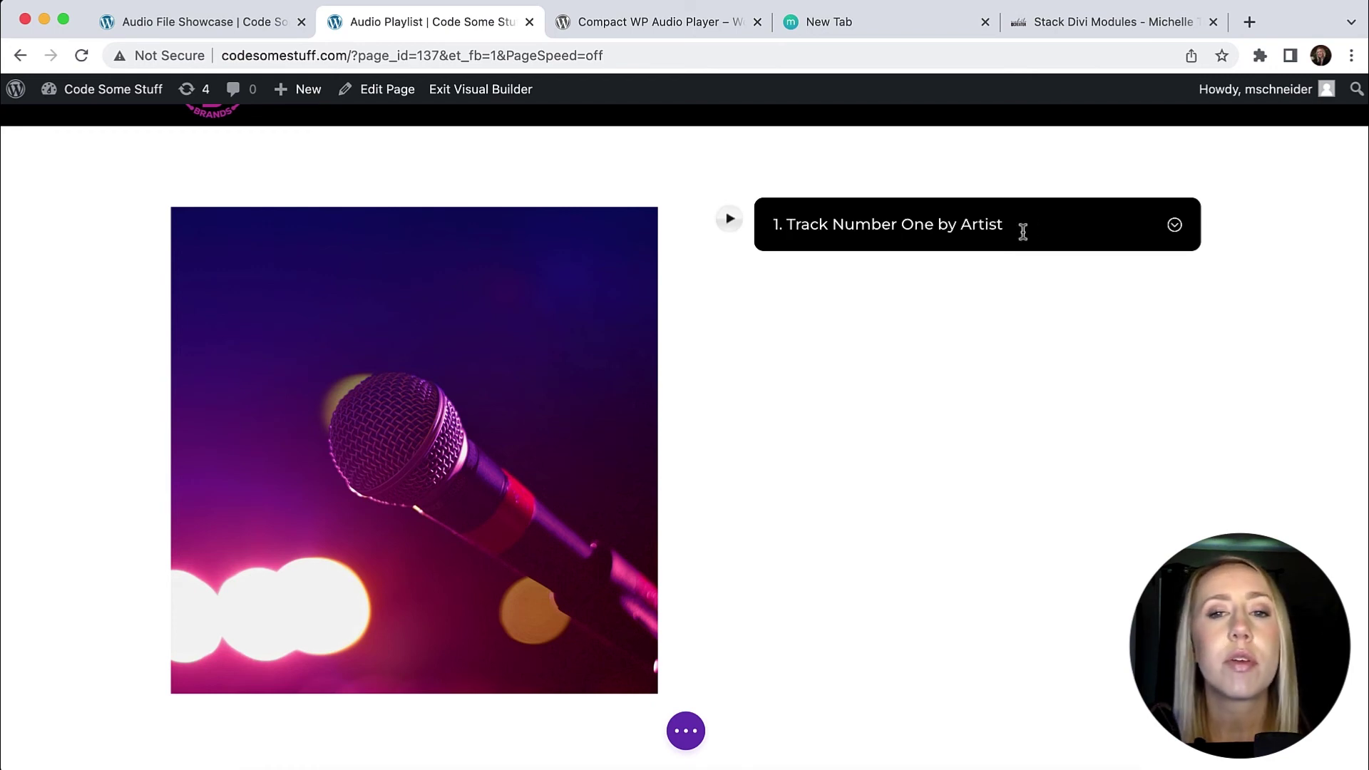
{"action": "mouse_move", "coordinate": [781, 188]}
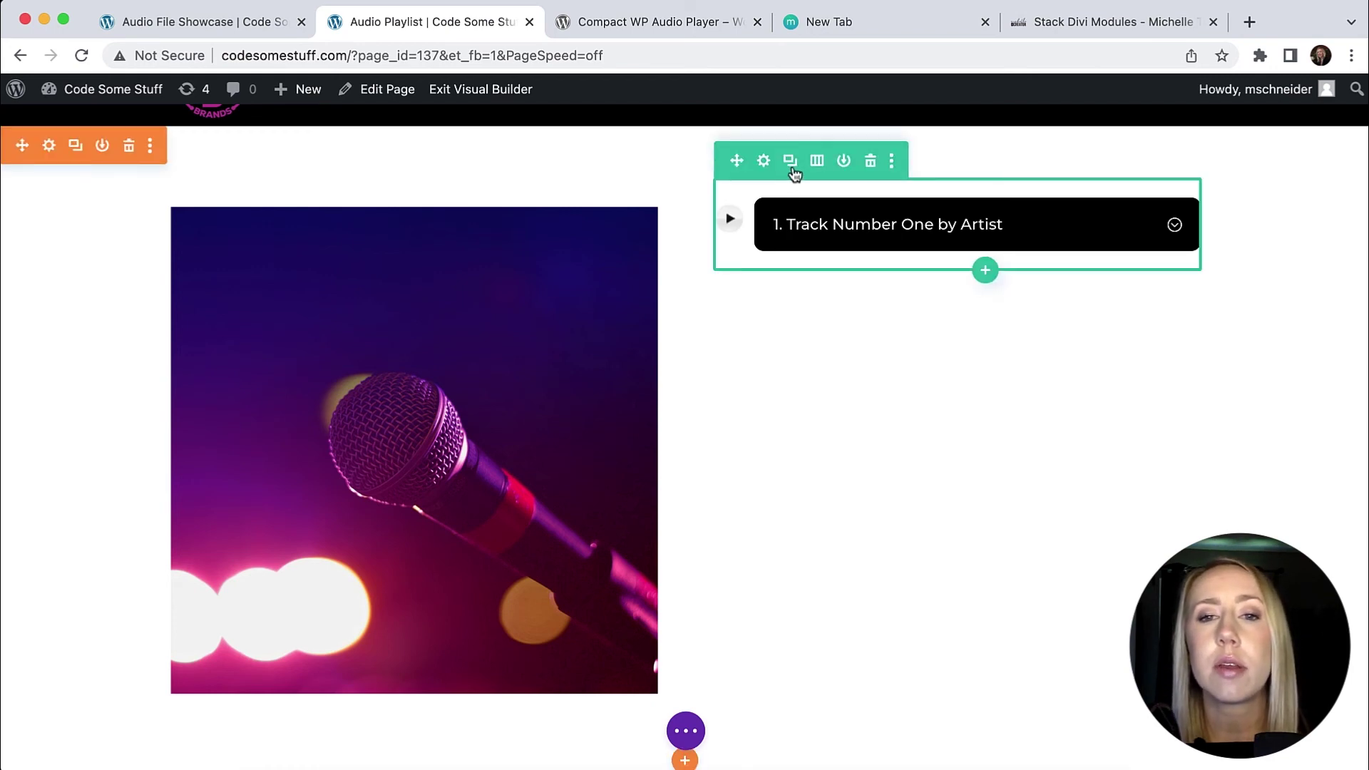
{"action": "left_click", "coordinate": [790, 163]}
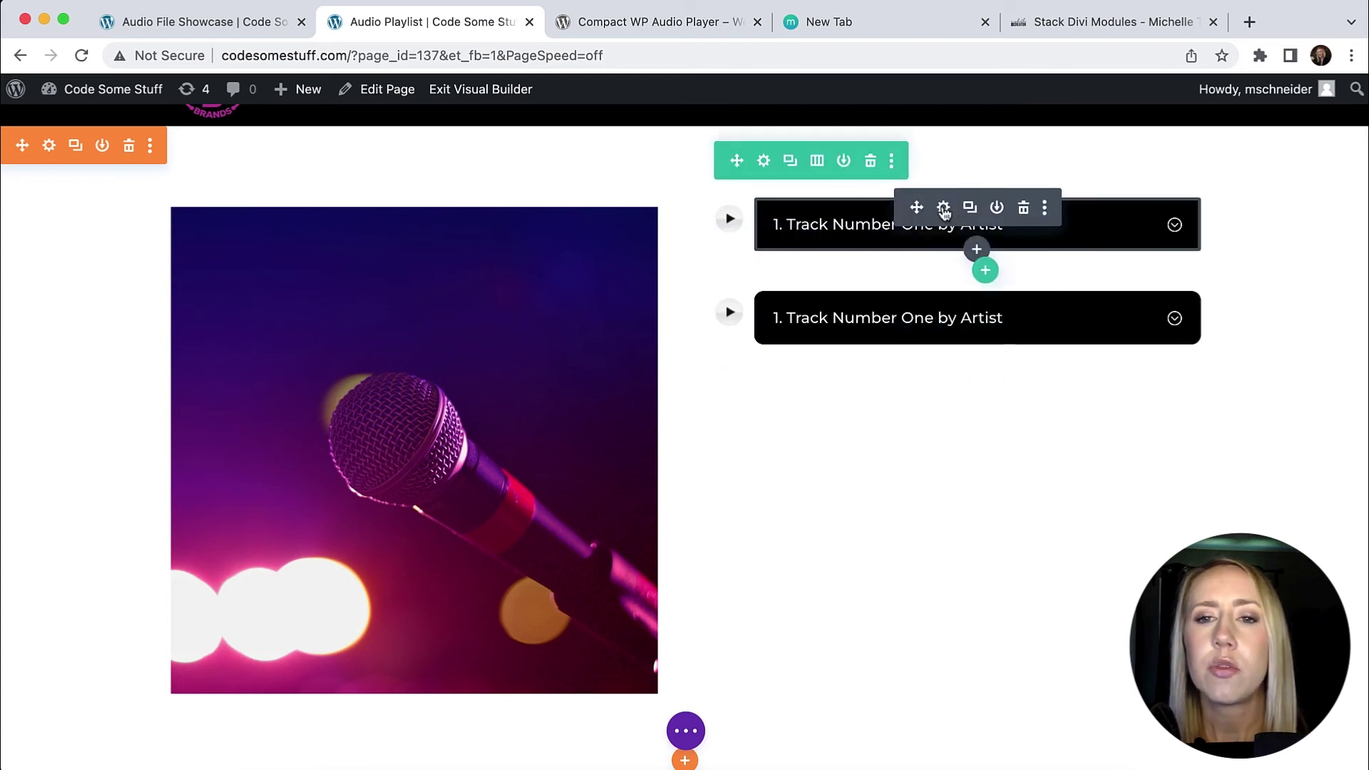
Set the first track toggle's linked top and bottom margin to 0px.
{"action": "left_click", "coordinate": [943, 208]}
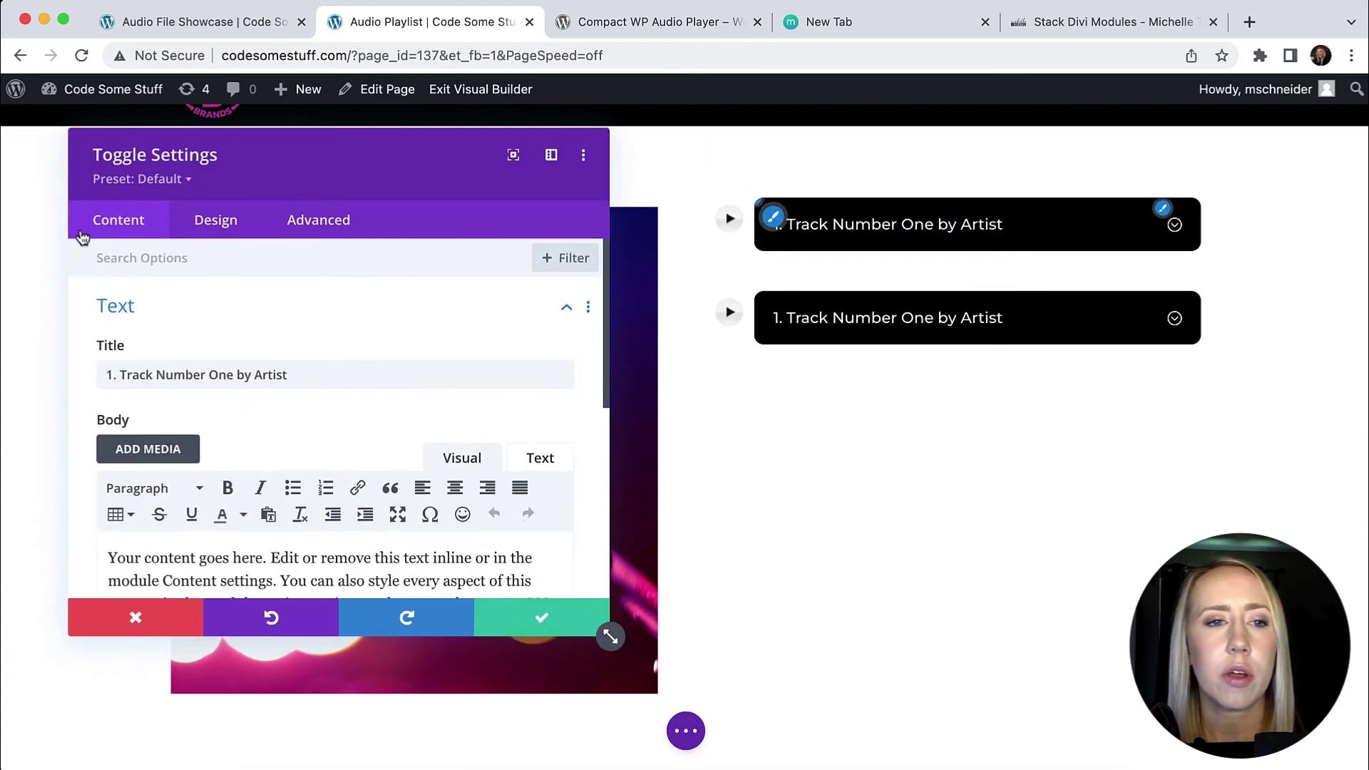
{"action": "left_click", "coordinate": [213, 222]}
{"action": "scroll", "coordinate": [258, 428], "scroll_direction": "down", "scroll_amount": 5}
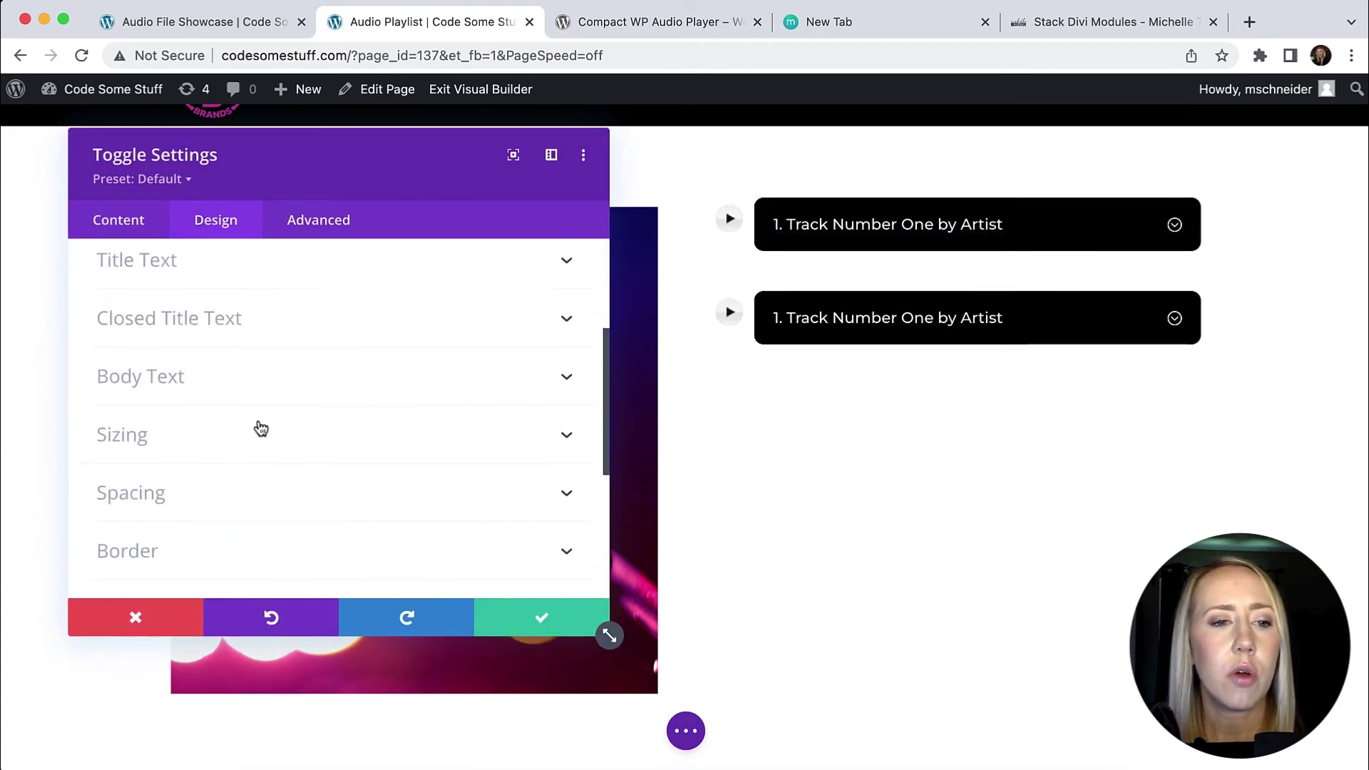
{"action": "left_click", "coordinate": [261, 428]}
{"action": "left_click", "coordinate": [163, 341]}
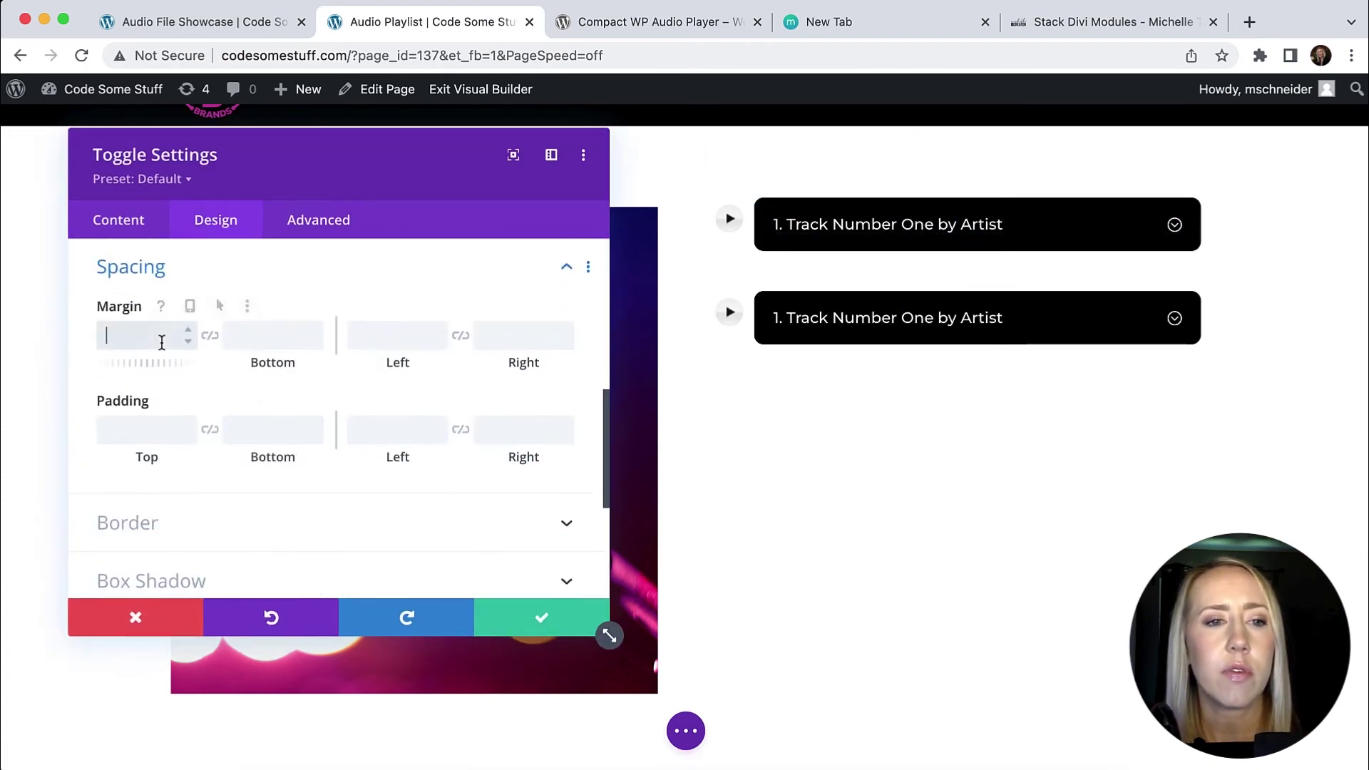
{"action": "type", "text": "0"}
{"action": "left_click", "coordinate": [211, 338]}
Link the toggle's top and bottom padding and raise it from 0 to 15px.
{"action": "left_click", "coordinate": [147, 430]}
{"action": "type", "text": "0"}
{"action": "left_click", "coordinate": [210, 429]}
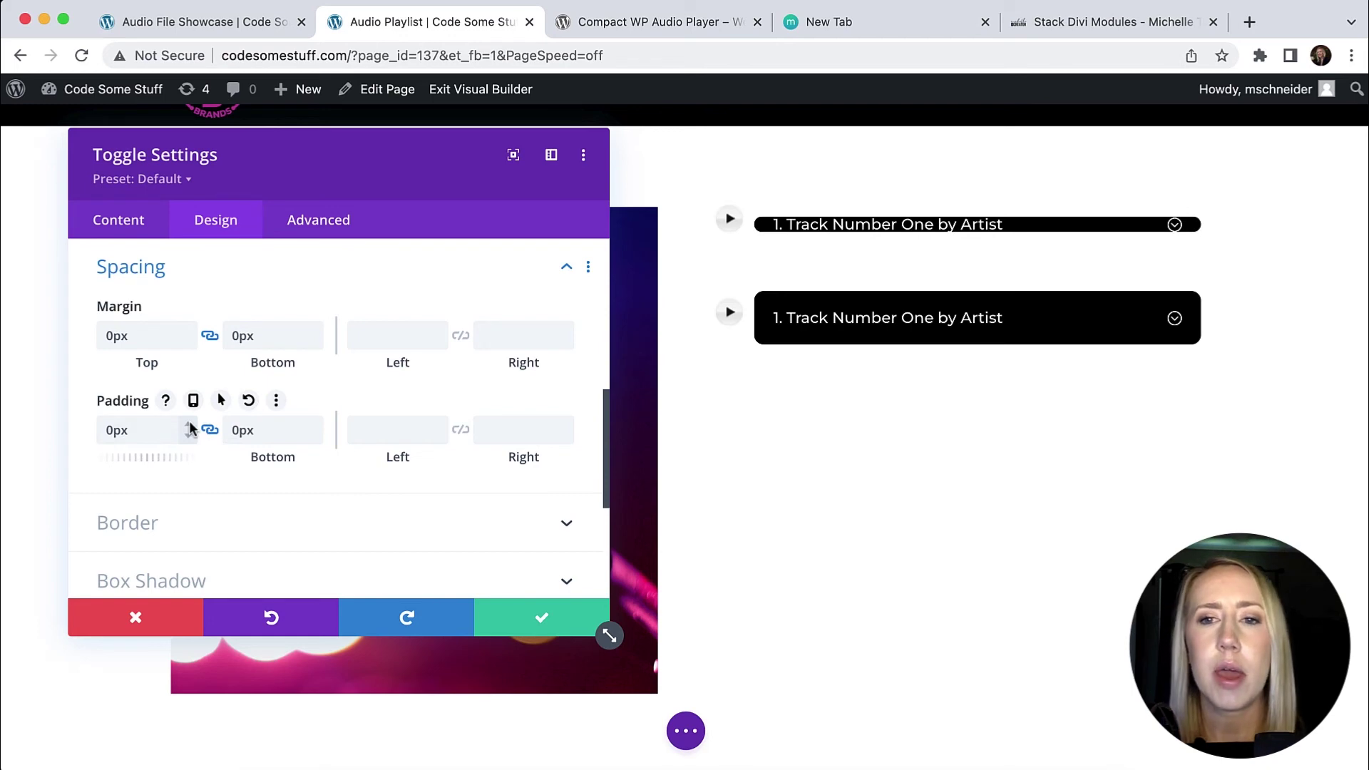
{"action": "double_click", "coordinate": [189, 426]}
{"action": "triple_click", "coordinate": [190, 424]}
{"action": "double_click", "coordinate": [190, 425]}
{"action": "triple_click", "coordinate": [190, 424]}
{"action": "double_click", "coordinate": [190, 424]}
{"action": "left_click", "coordinate": [190, 424]}
{"action": "left_click", "coordinate": [189, 424]}
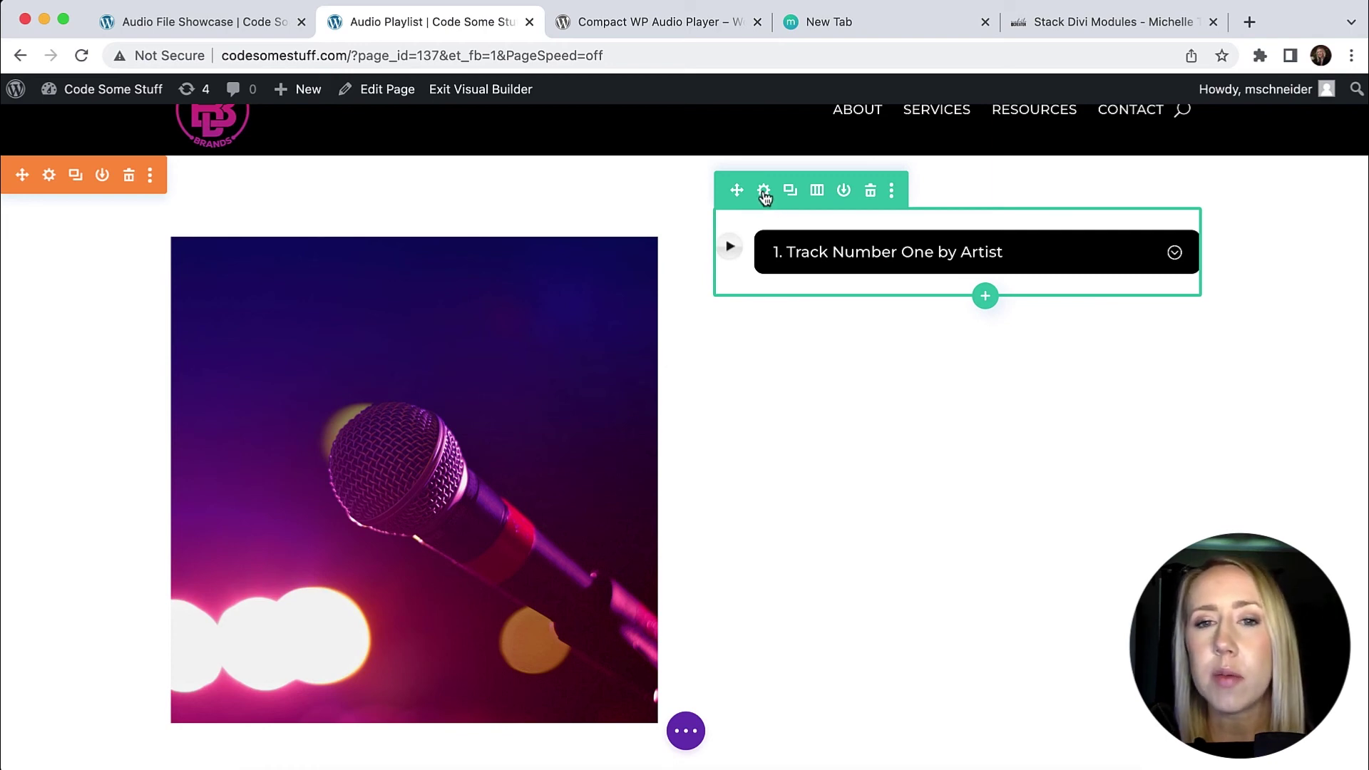
Turn on a custom gutter width of 1 for the playlist row and save.
{"action": "left_click", "coordinate": [764, 191]}
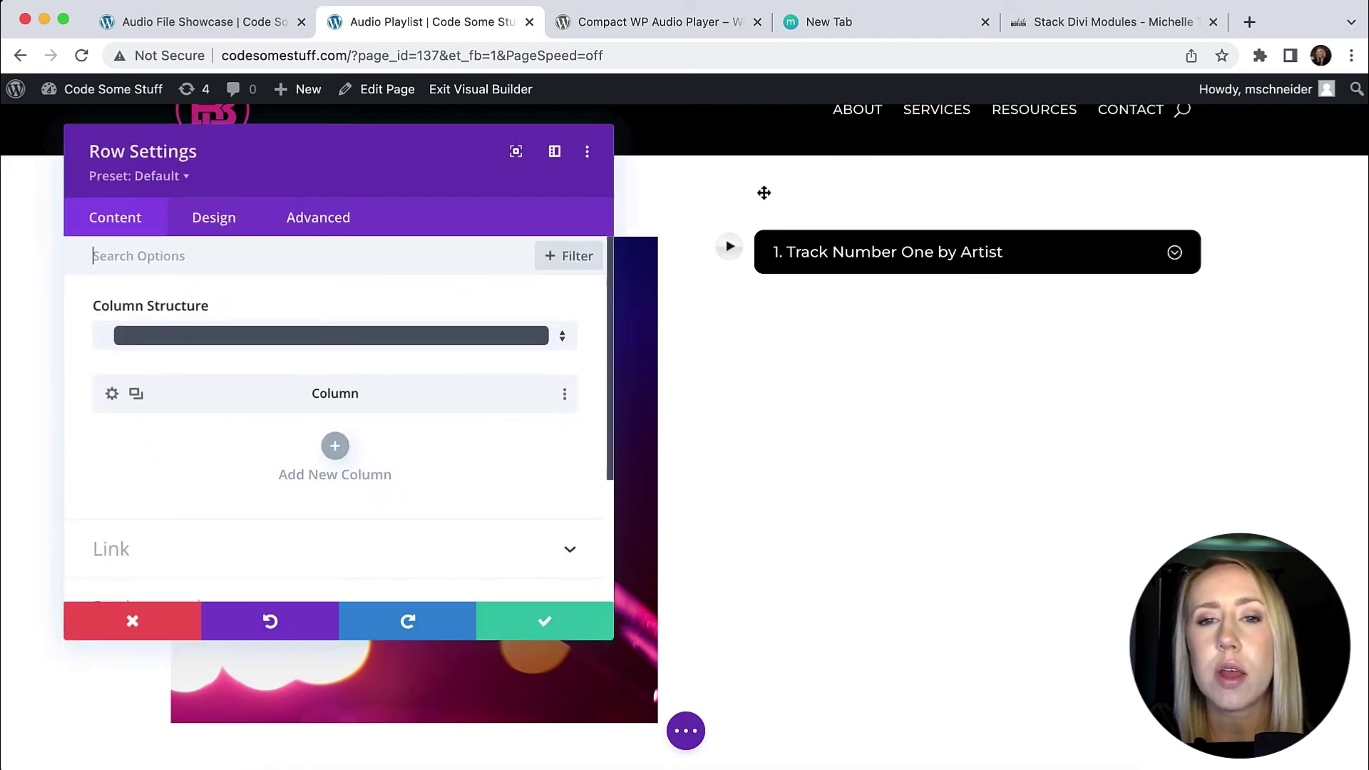
{"action": "left_click", "coordinate": [218, 225]}
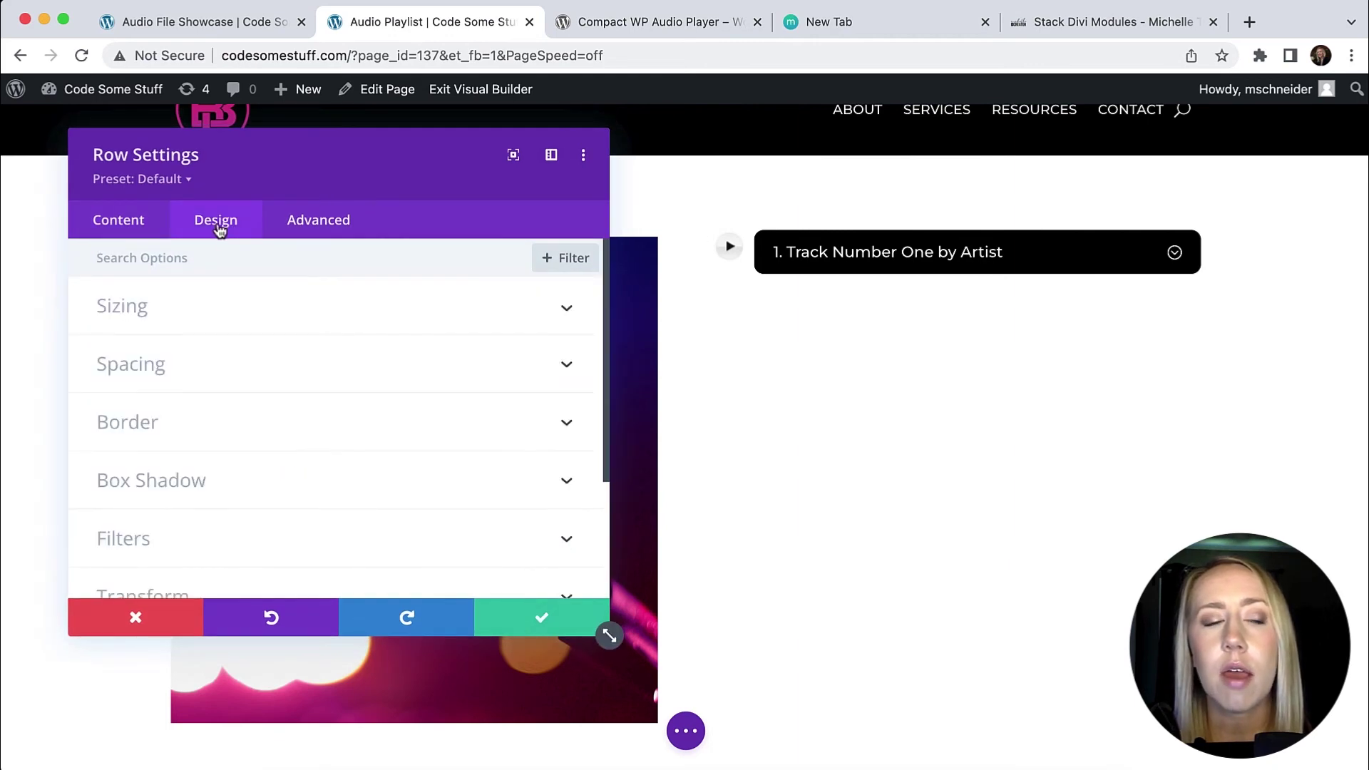
{"action": "left_click", "coordinate": [222, 316]}
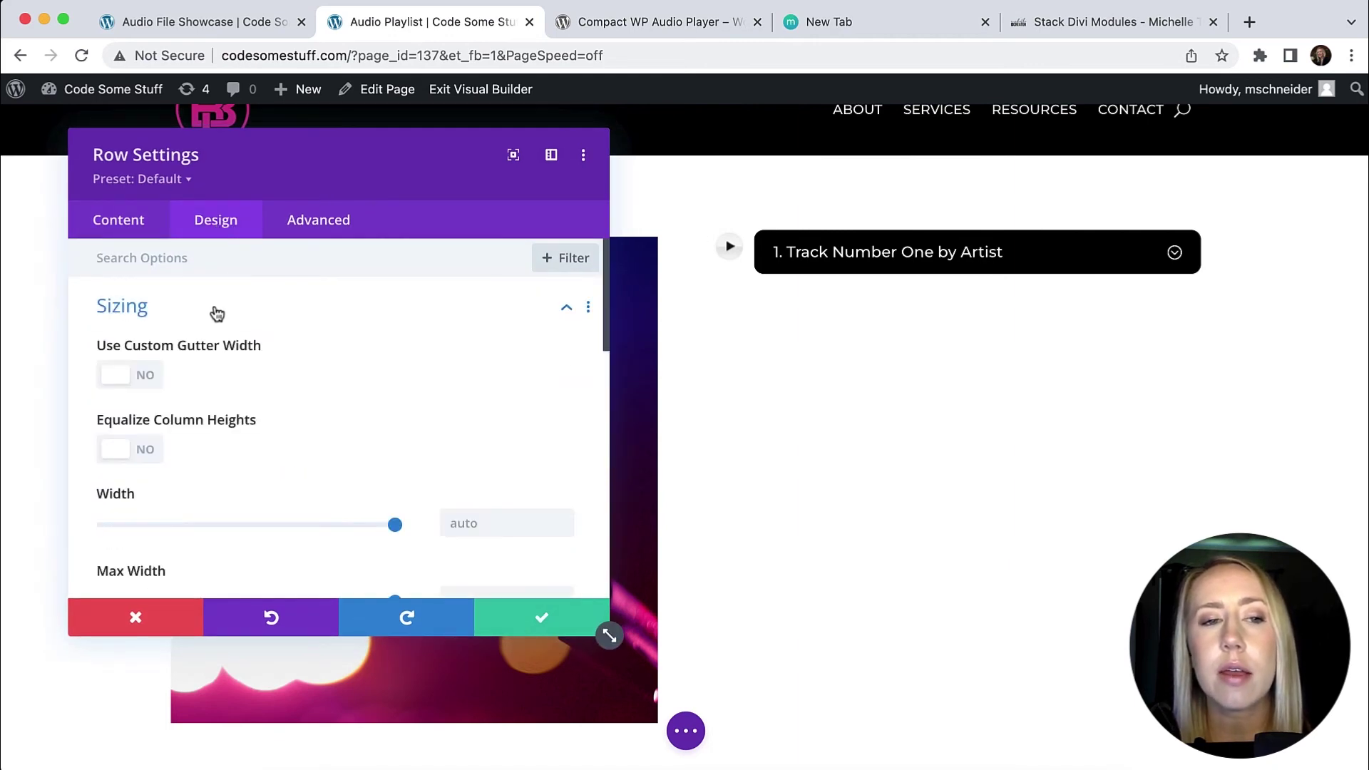
{"action": "left_click", "coordinate": [118, 380]}
{"action": "left_click_drag", "start_coordinate": [298, 452], "coordinate": [106, 460]}
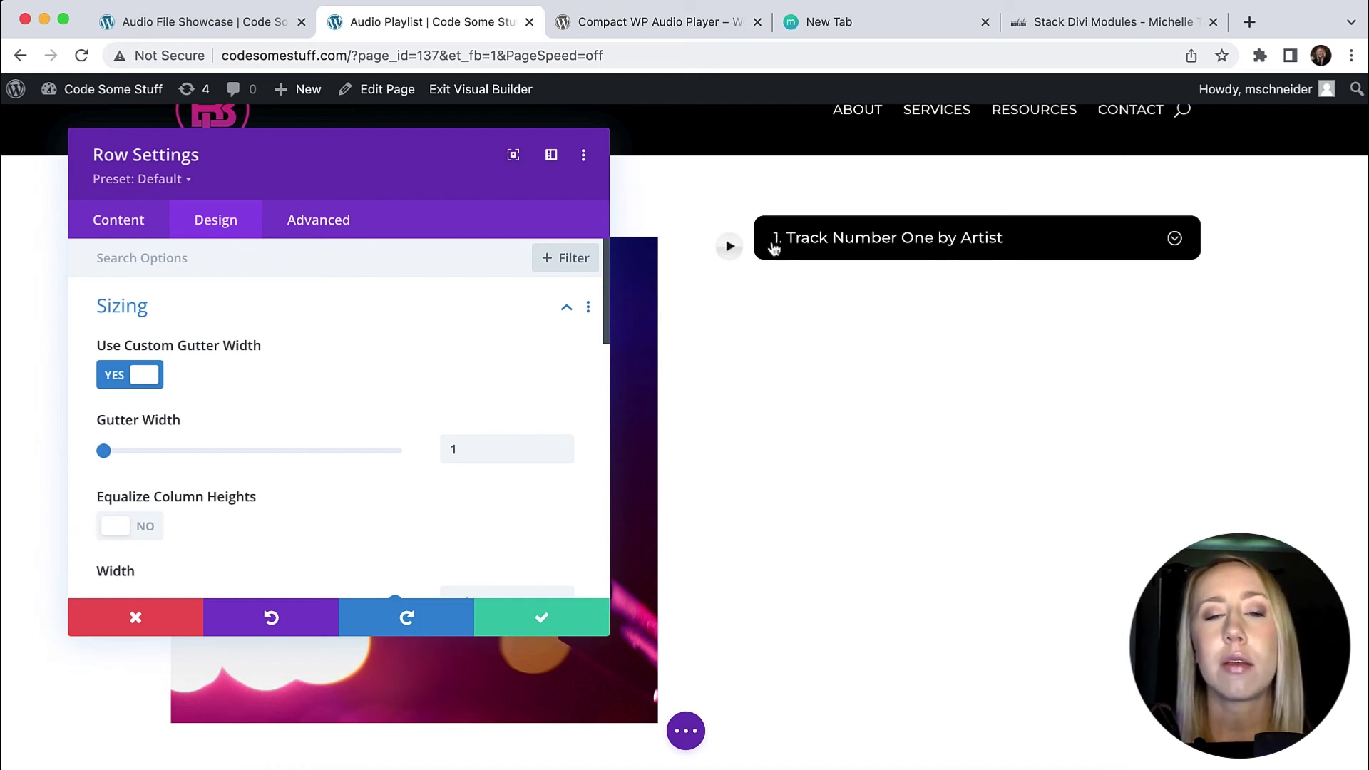
{"action": "left_click", "coordinate": [543, 620]}
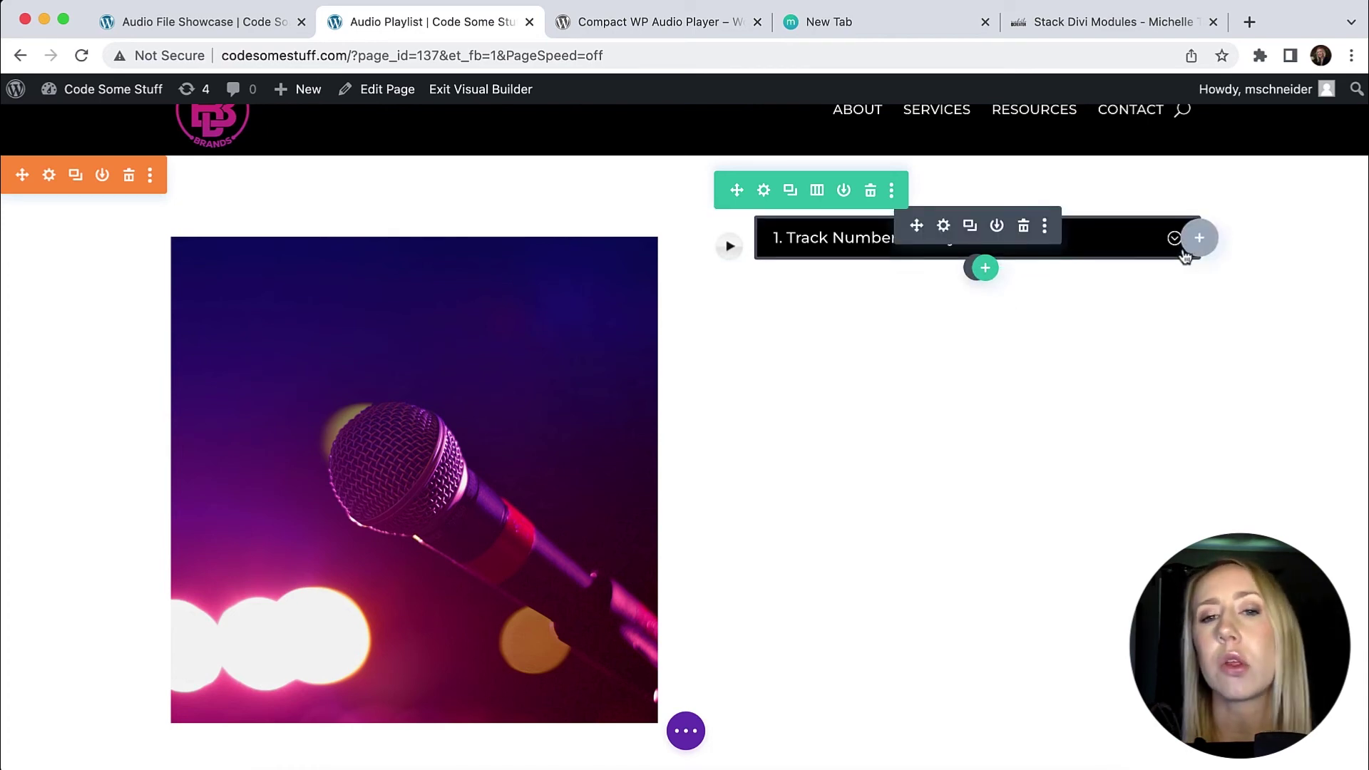
Duplicate the track row three times to make four tracks, then preview the second toggle.
{"action": "left_click", "coordinate": [791, 194]}
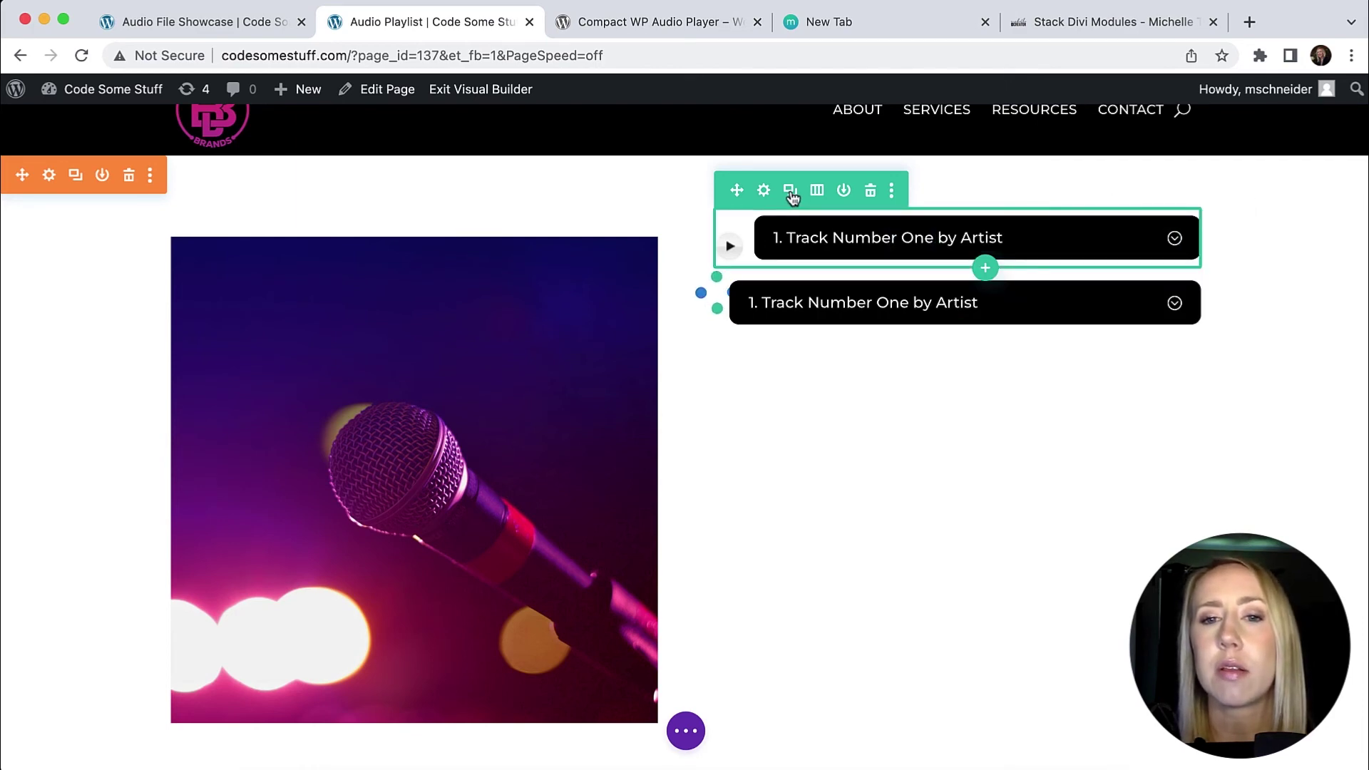
{"action": "left_click", "coordinate": [792, 194]}
{"action": "left_click", "coordinate": [791, 194]}
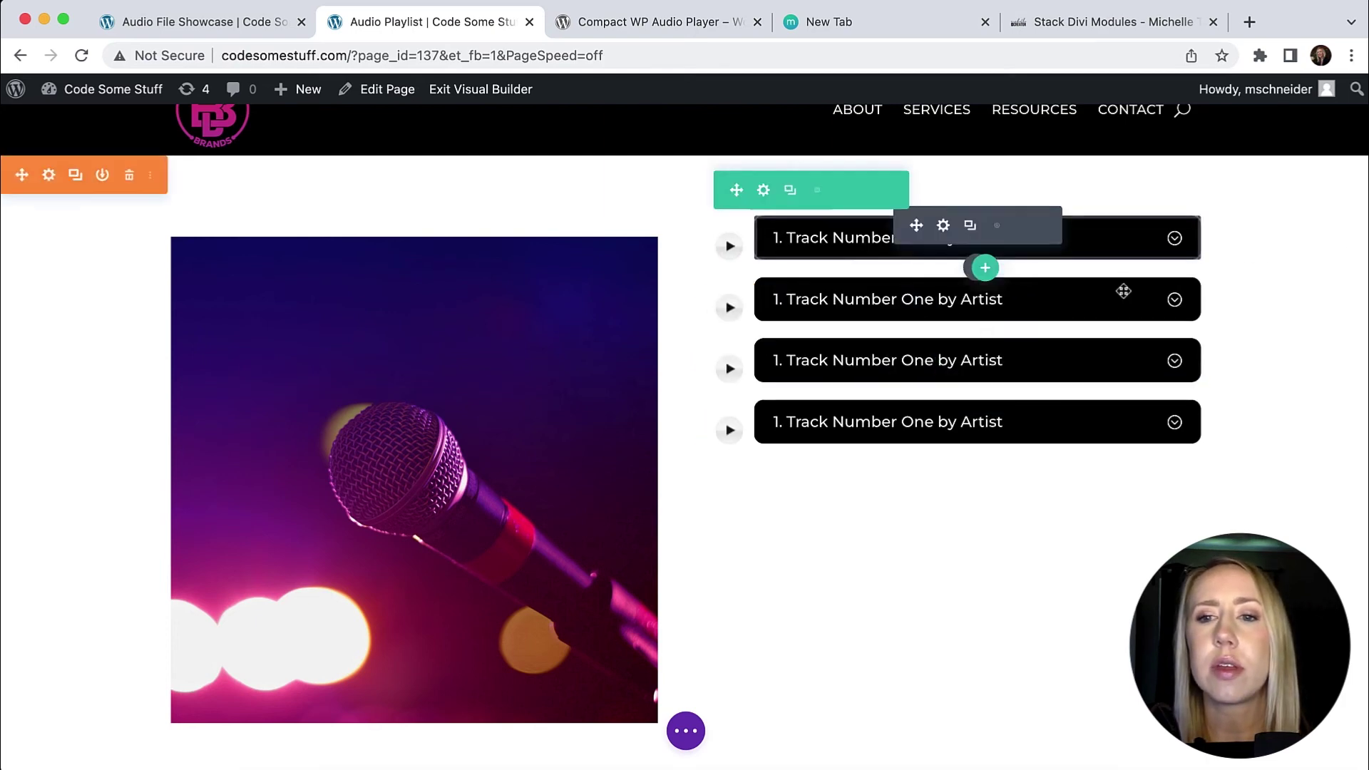
{"action": "left_click_drag", "start_coordinate": [1177, 296], "coordinate": [1175, 307]}
{"action": "left_click", "coordinate": [1175, 299]}
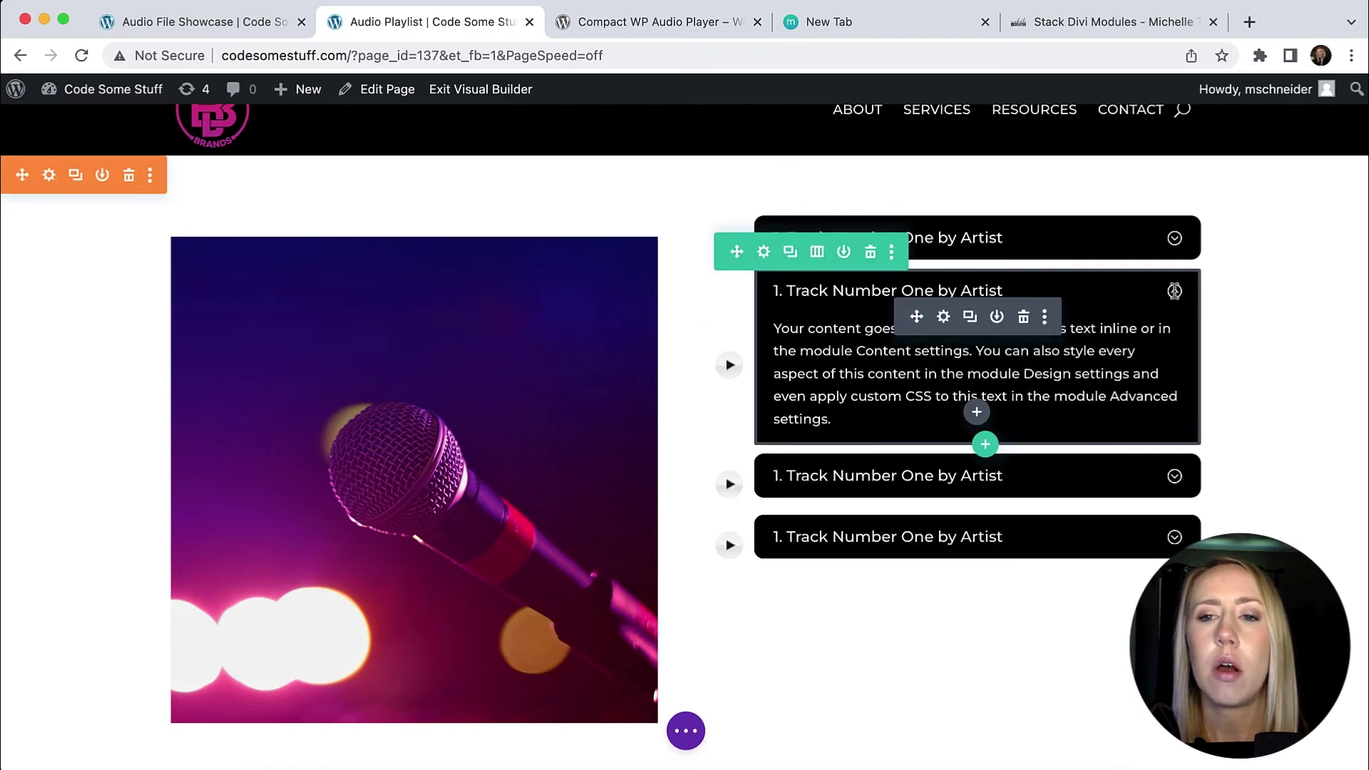
{"action": "left_click", "coordinate": [1175, 291]}
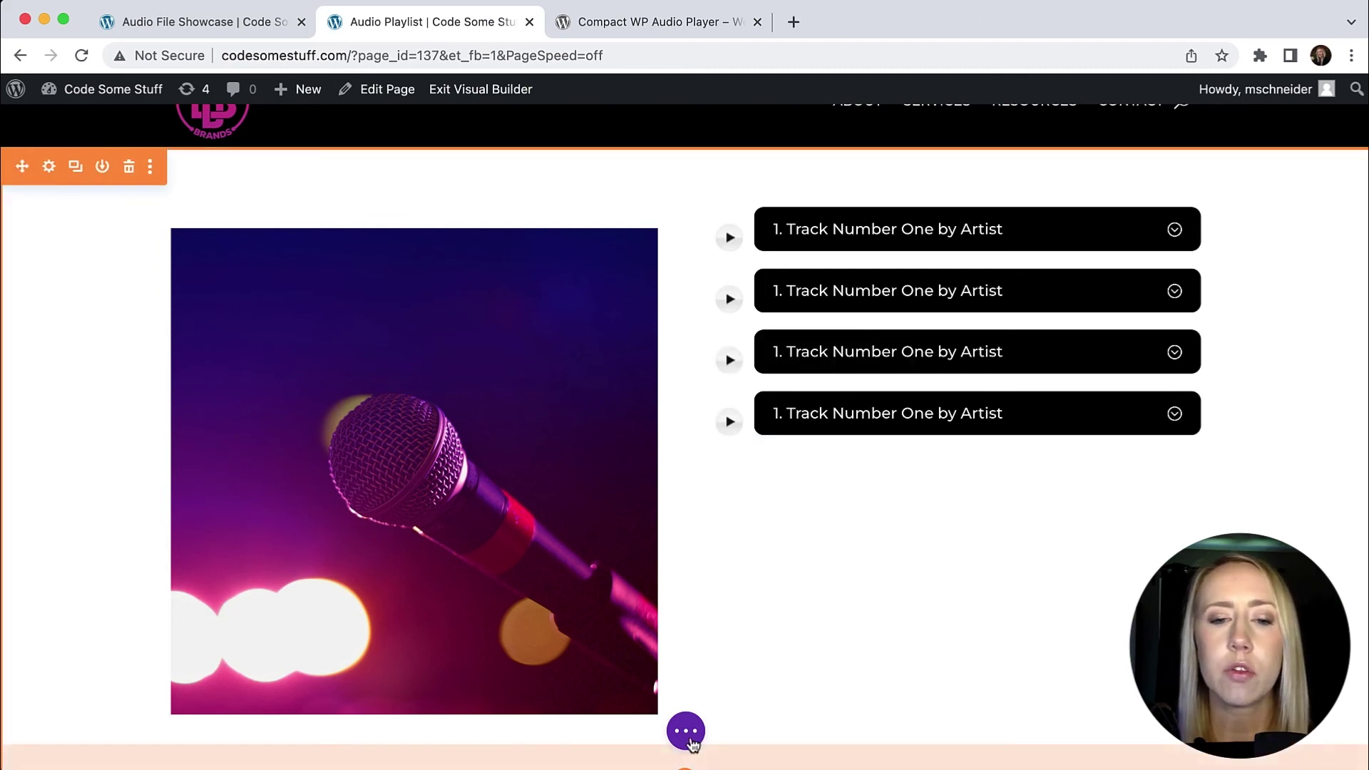
Paste the 42px play/stop button image CSS into Page Settings' Advanced custom CSS box.
{"action": "left_click", "coordinate": [686, 733]}
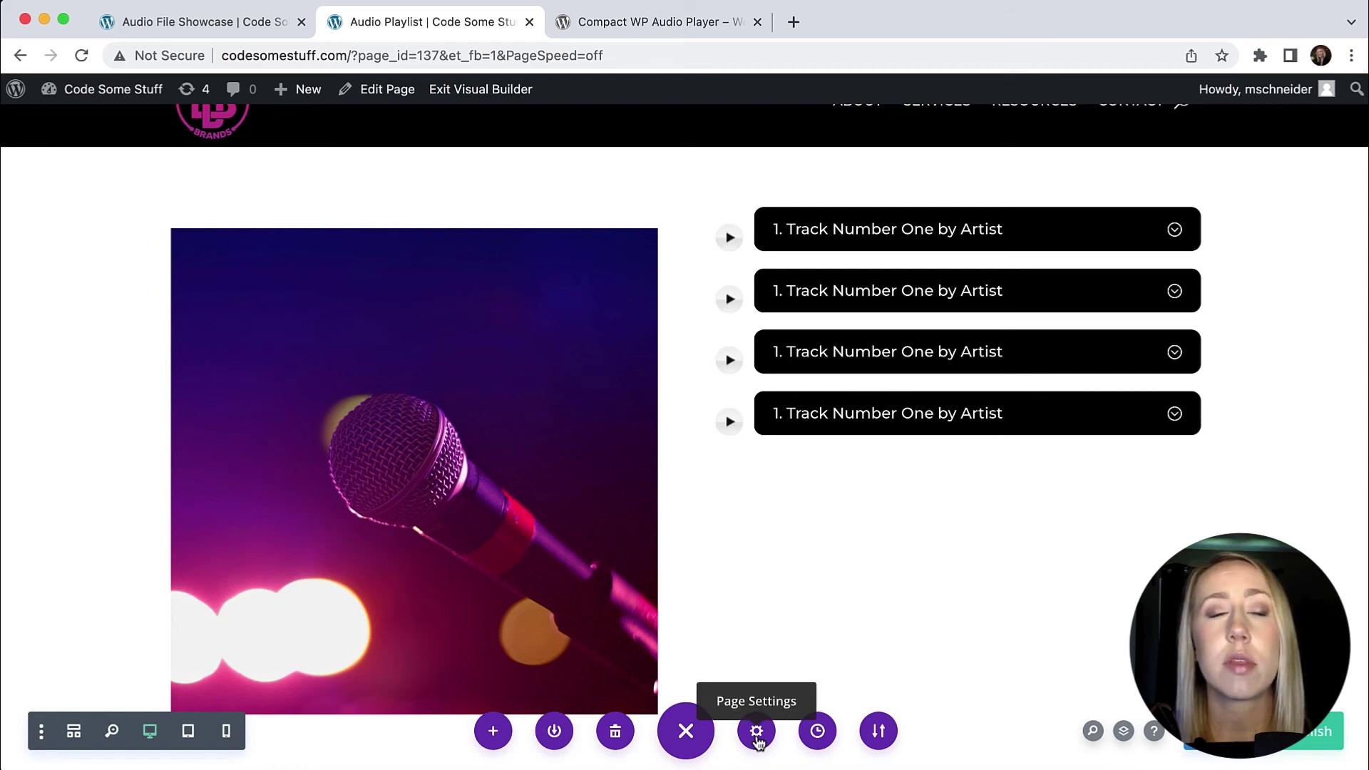
{"action": "left_click", "coordinate": [756, 732]}
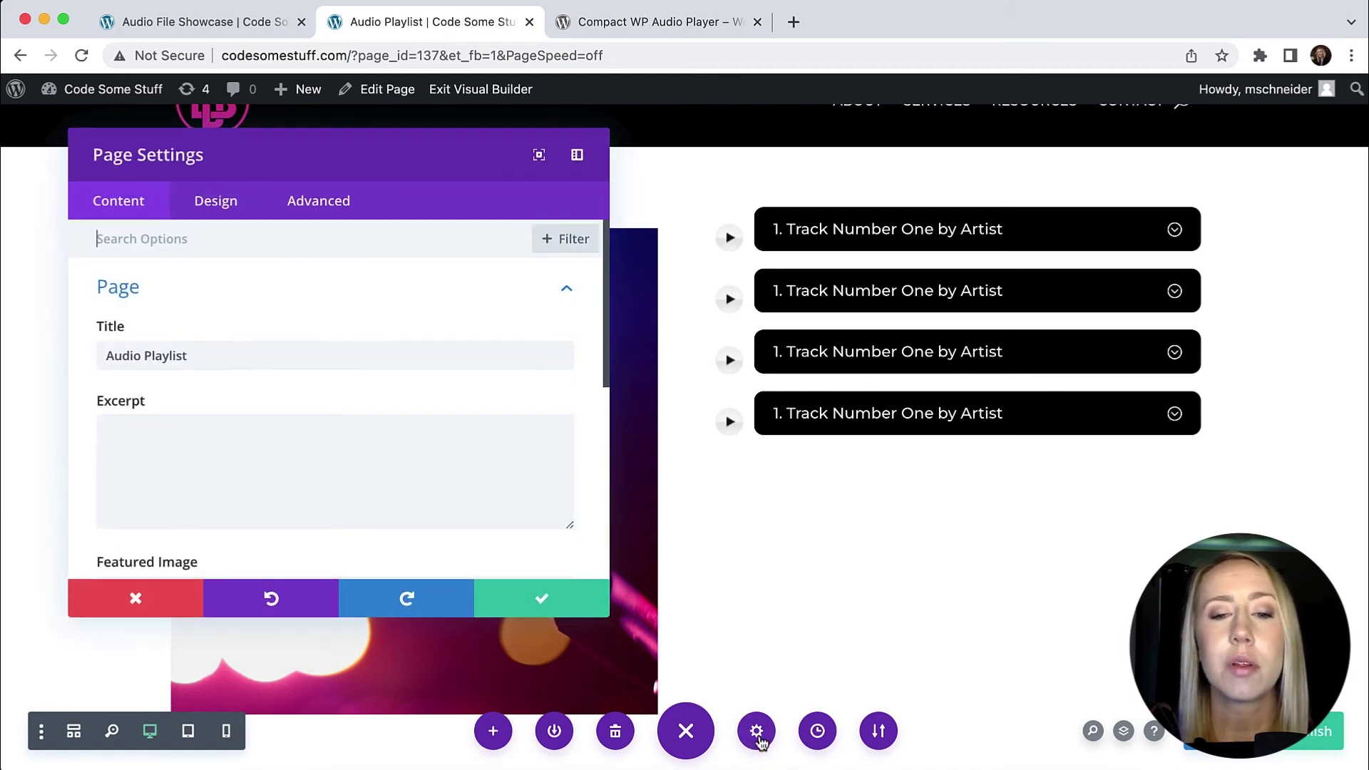
{"action": "left_click", "coordinate": [320, 214]}
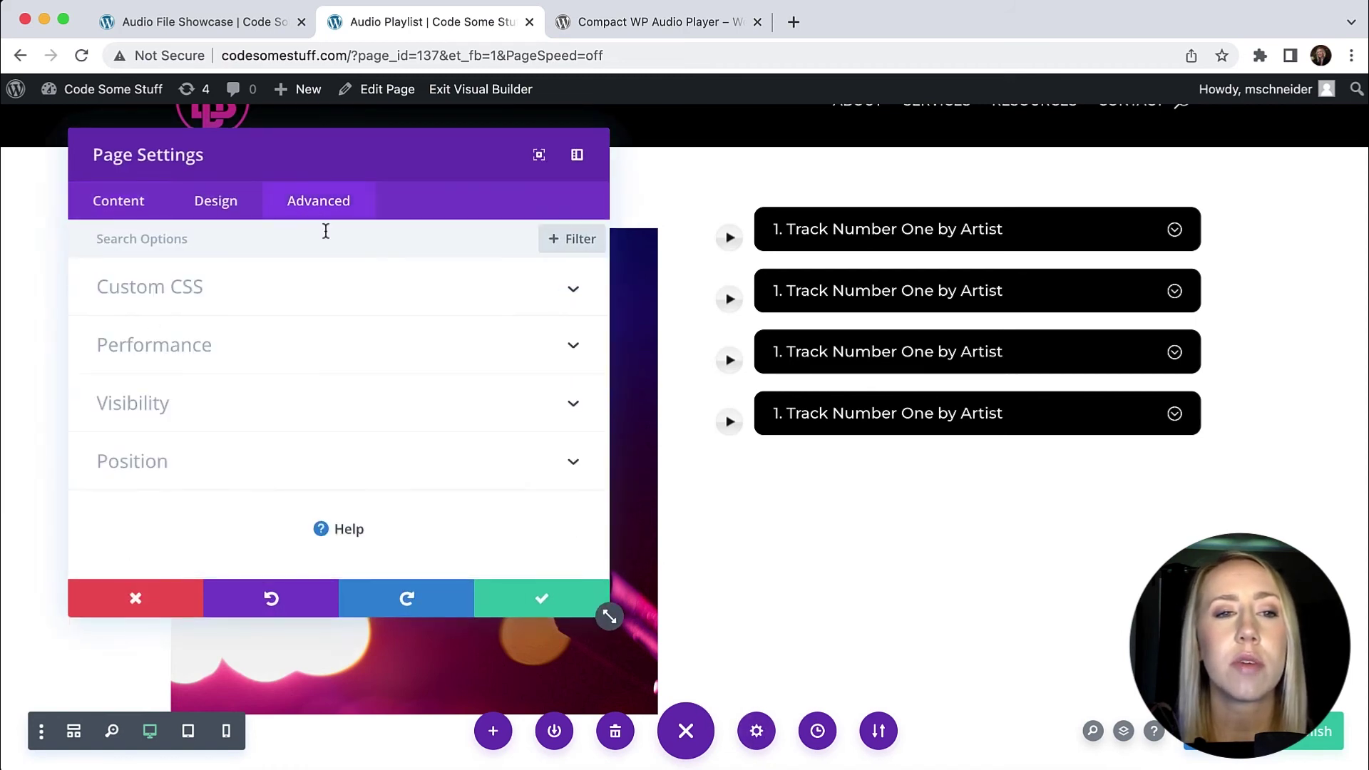
{"action": "left_click", "coordinate": [264, 285]}
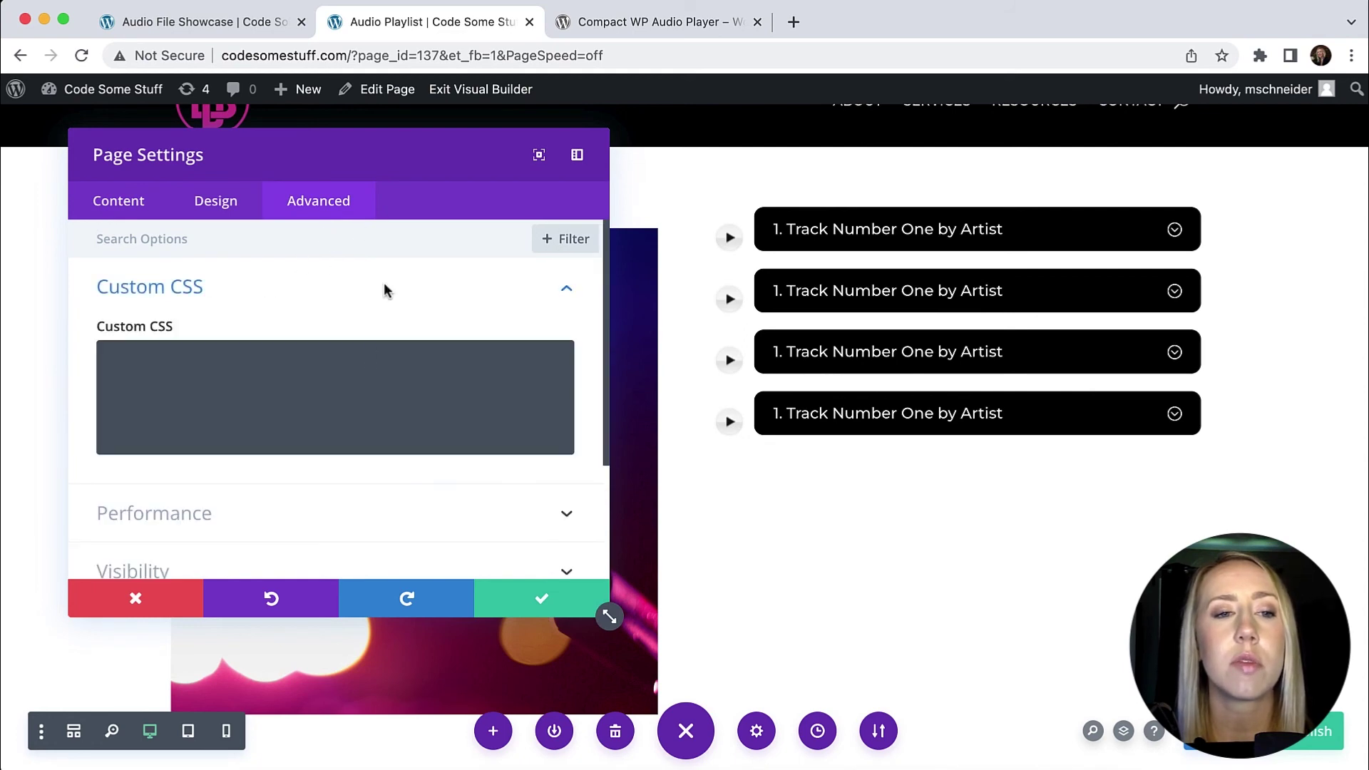
{"action": "left_click", "coordinate": [220, 373]}
{"action": "key", "text": "ctrl+v"}
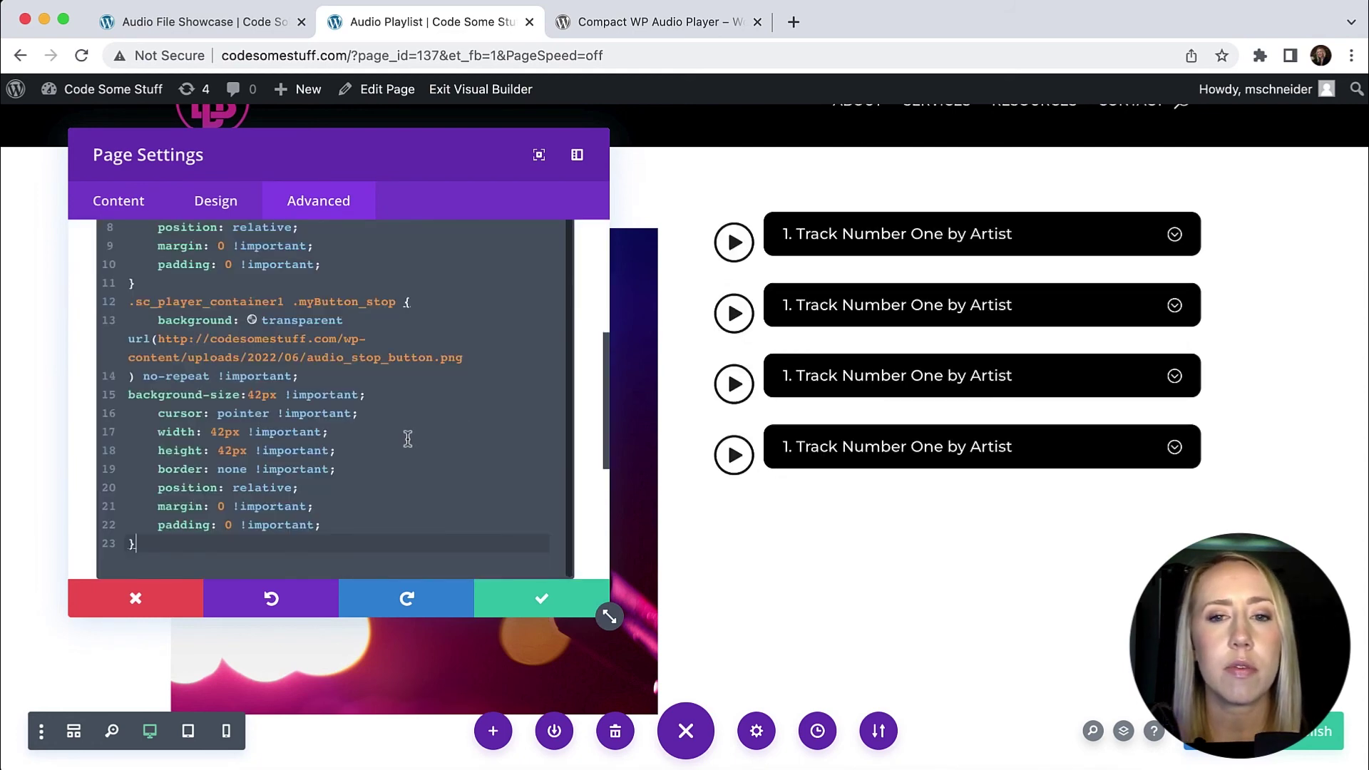
{"action": "scroll", "coordinate": [406, 437], "scroll_direction": "up", "scroll_amount": 4}
{"action": "scroll", "coordinate": [551, 364], "scroll_direction": "up", "scroll_amount": 5}
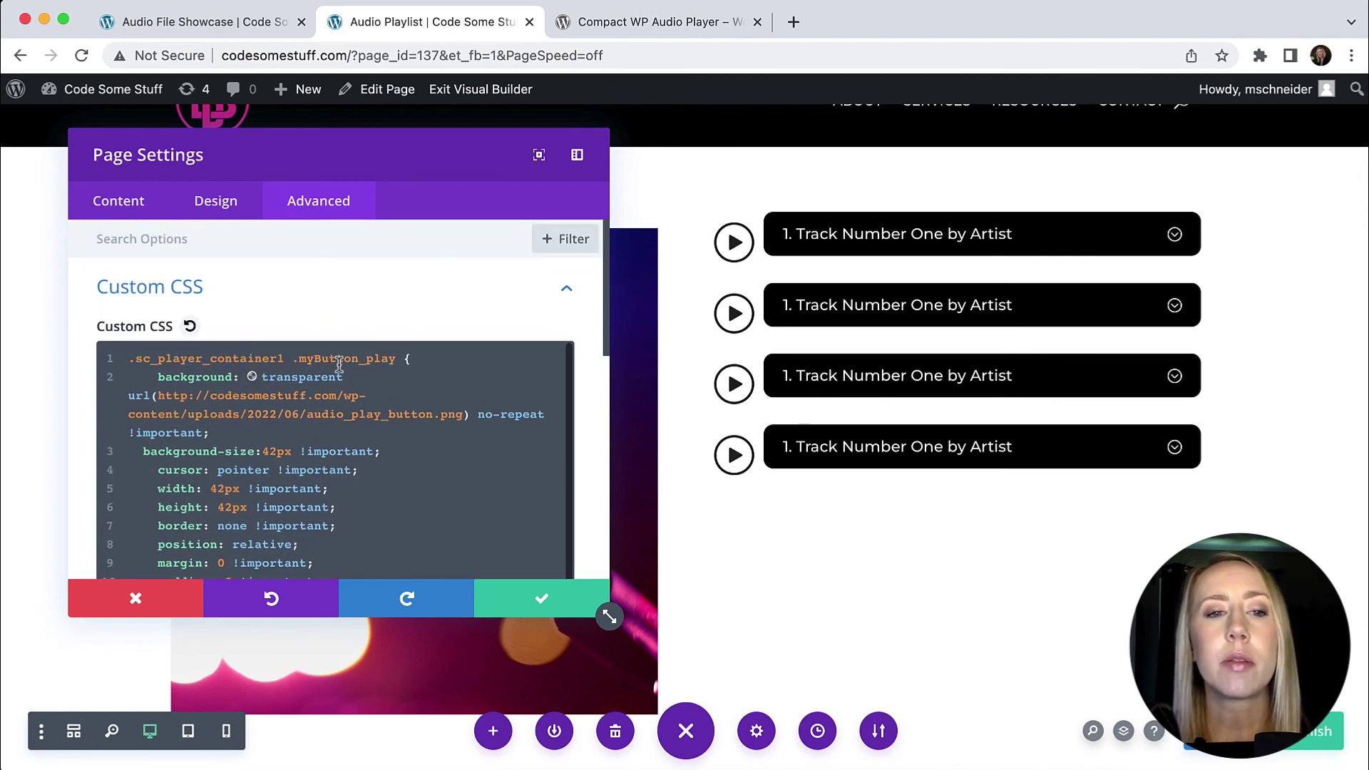
{"action": "scroll", "coordinate": [390, 404], "scroll_direction": "down", "scroll_amount": 6}
{"action": "scroll", "coordinate": [385, 420], "scroll_direction": "up", "scroll_amount": 5}
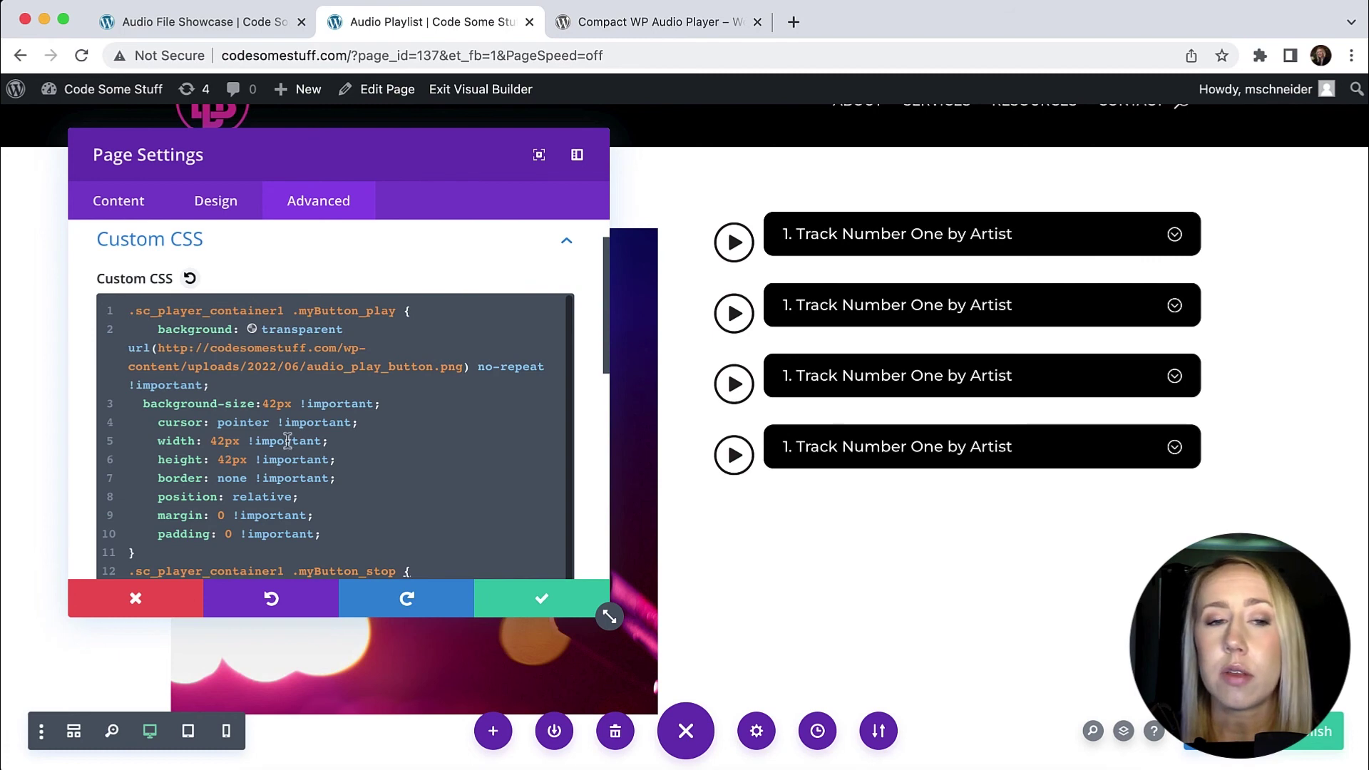
{"action": "left_click_drag", "start_coordinate": [383, 405], "coordinate": [136, 408]}
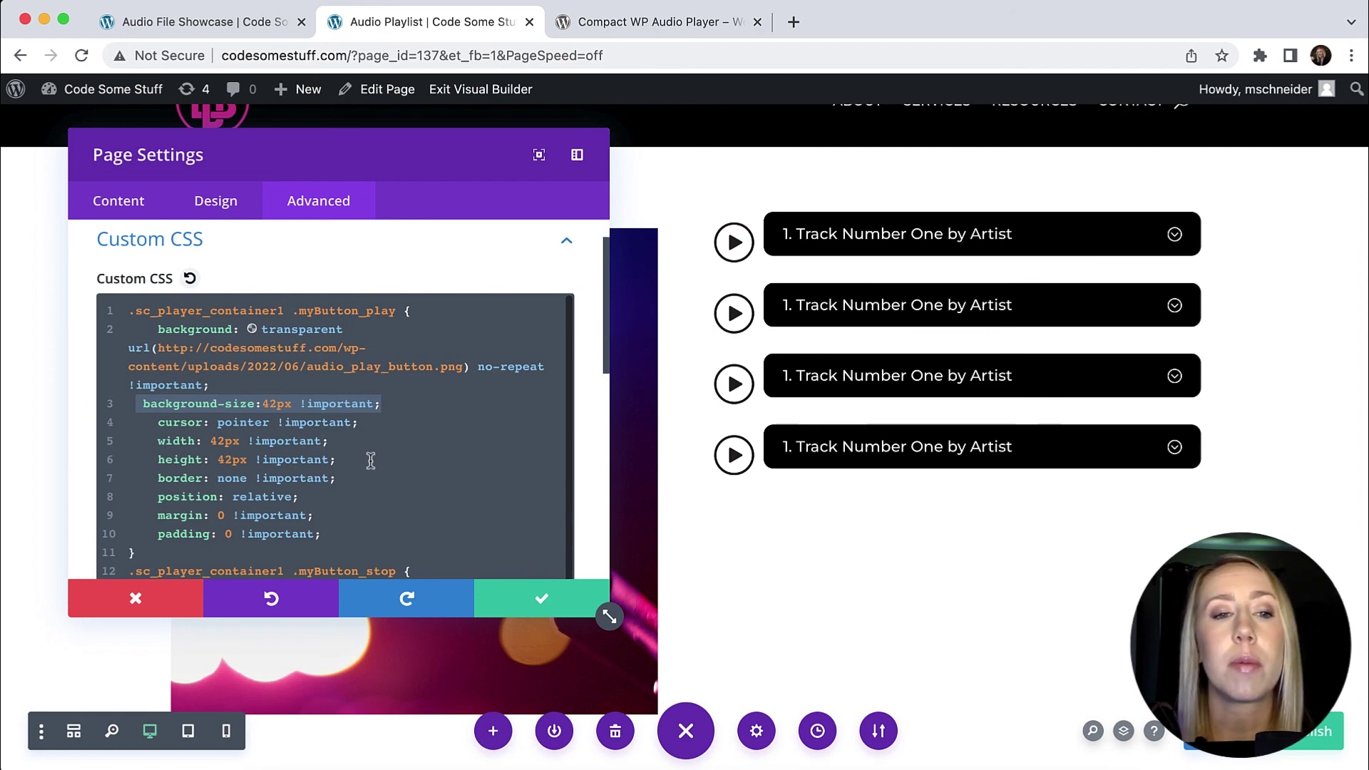
{"action": "scroll", "coordinate": [385, 446], "scroll_direction": "down", "scroll_amount": 1}
{"action": "scroll", "coordinate": [382, 449], "scroll_direction": "down", "scroll_amount": 5}
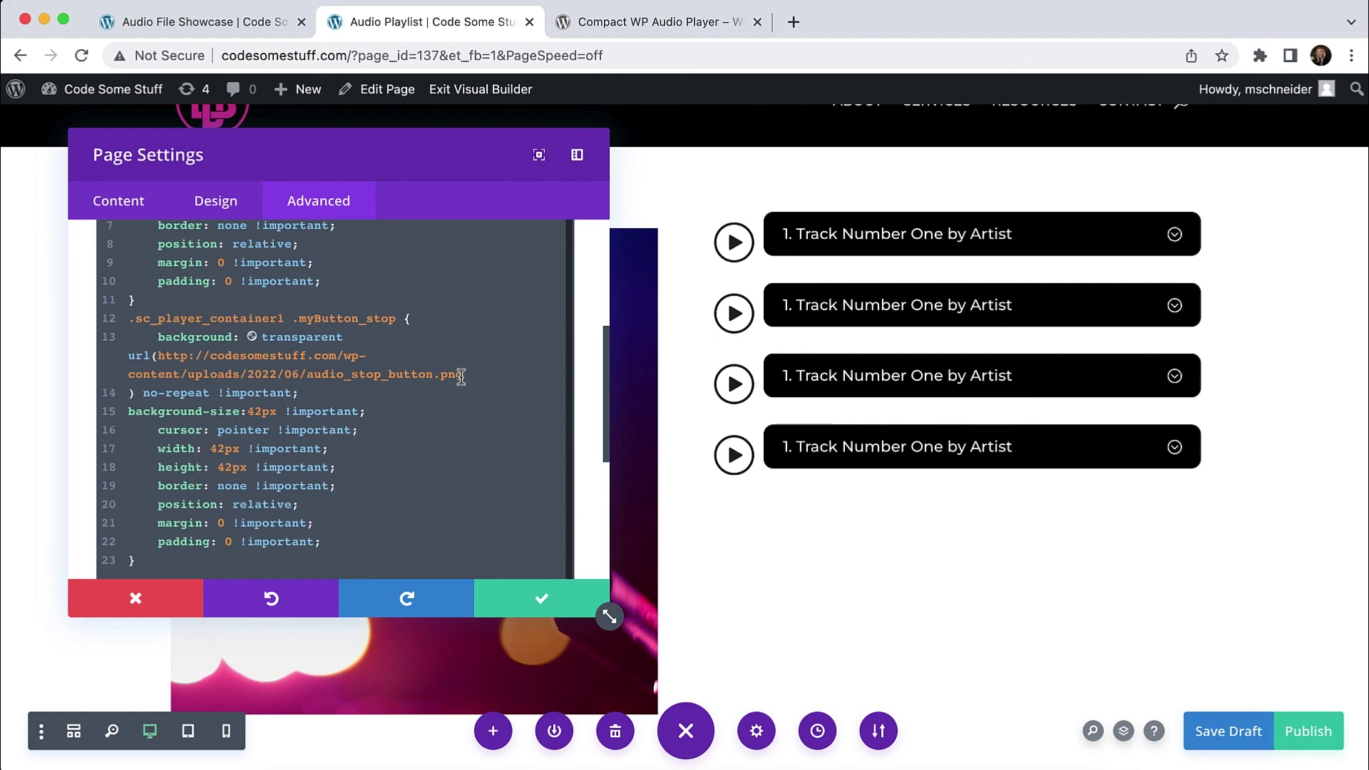
{"action": "left_click_drag", "start_coordinate": [461, 374], "coordinate": [157, 356]}
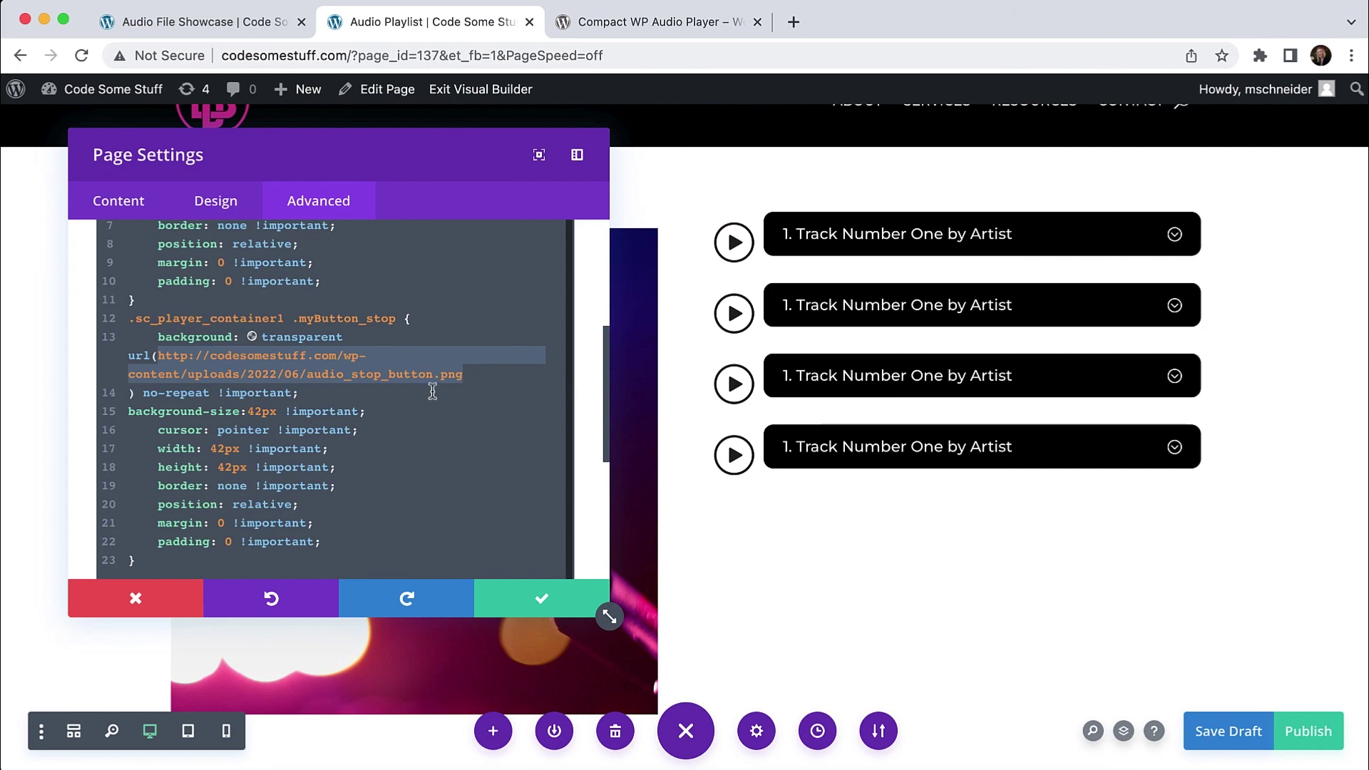
{"action": "key", "text": "super+c"}
Save the page's custom CSS, then delete the play button Text module's 11px top margin and save it.
{"action": "left_click", "coordinate": [545, 603]}
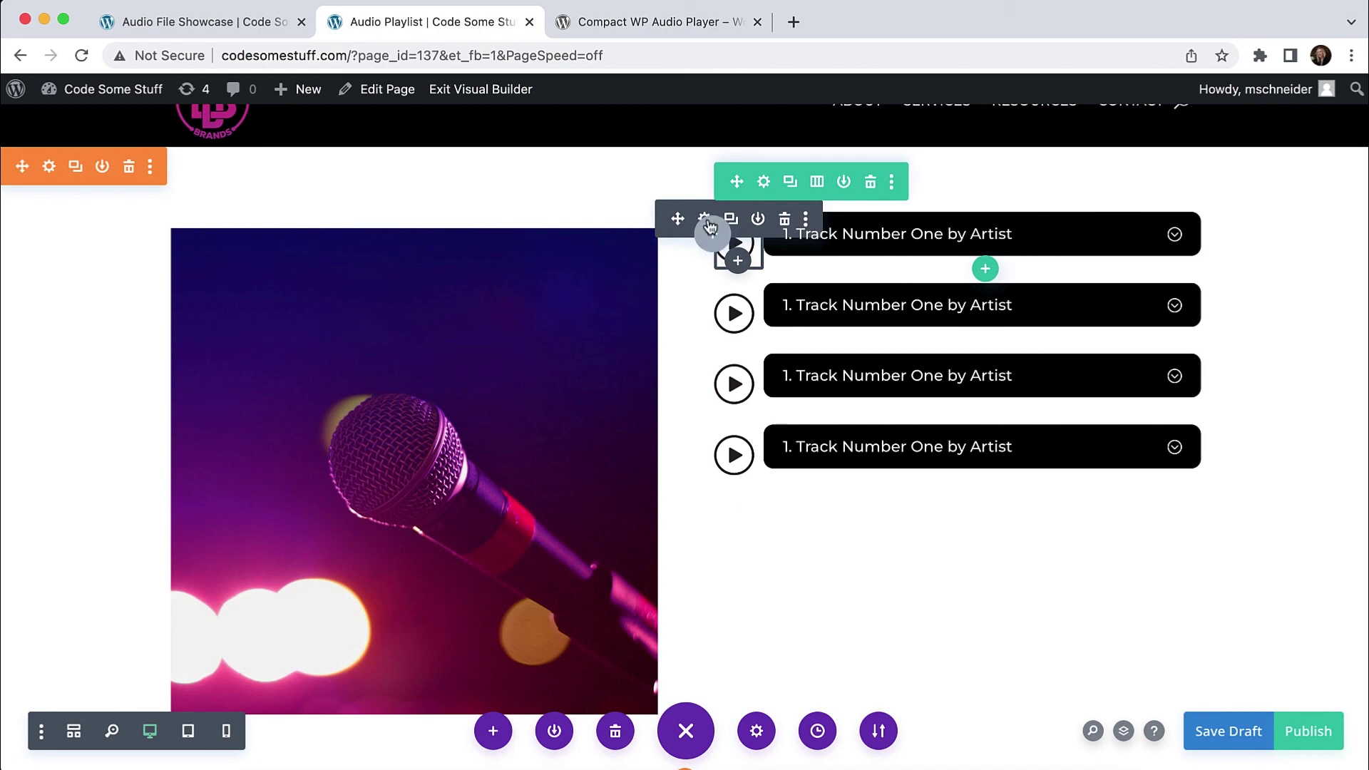
{"action": "left_click", "coordinate": [706, 218]}
{"action": "left_click", "coordinate": [225, 222]}
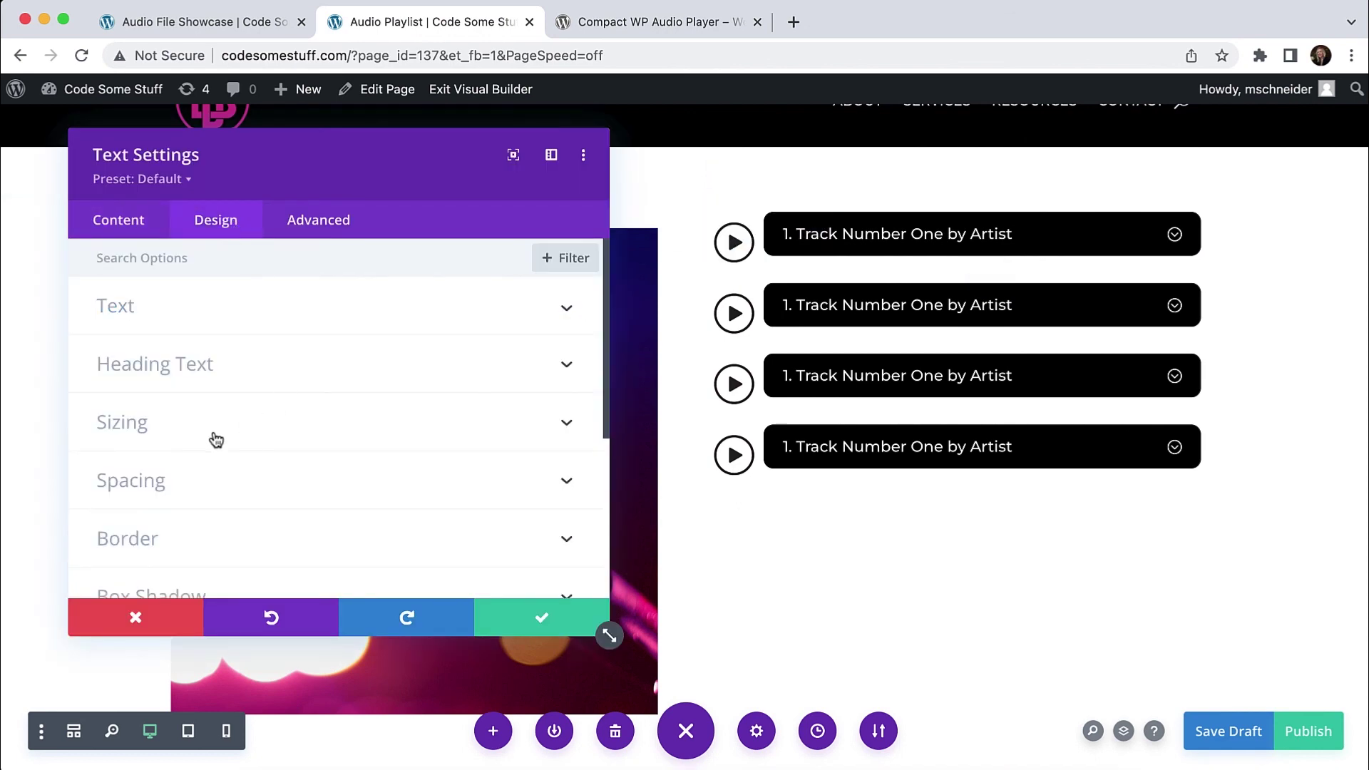
{"action": "left_click", "coordinate": [222, 487]}
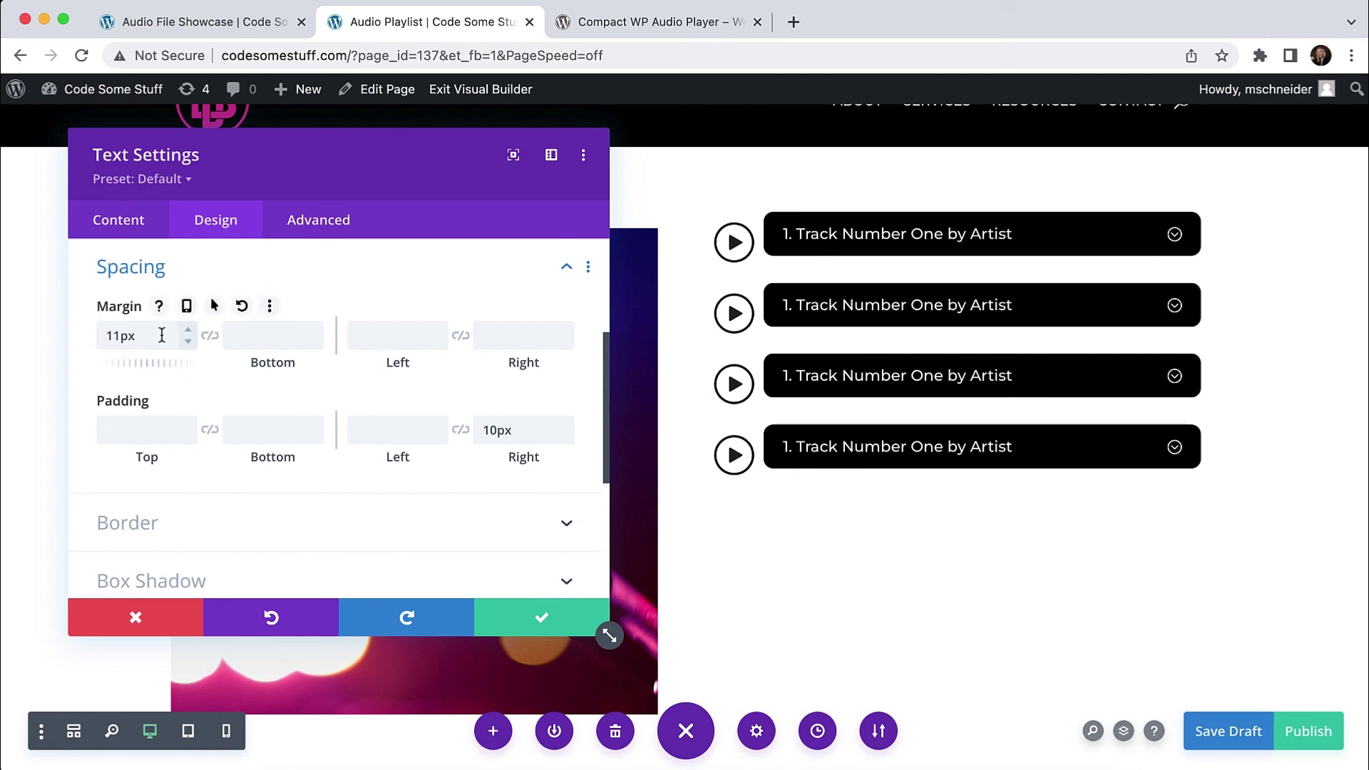
{"action": "left_click_drag", "start_coordinate": [166, 336], "coordinate": [6, 336]}
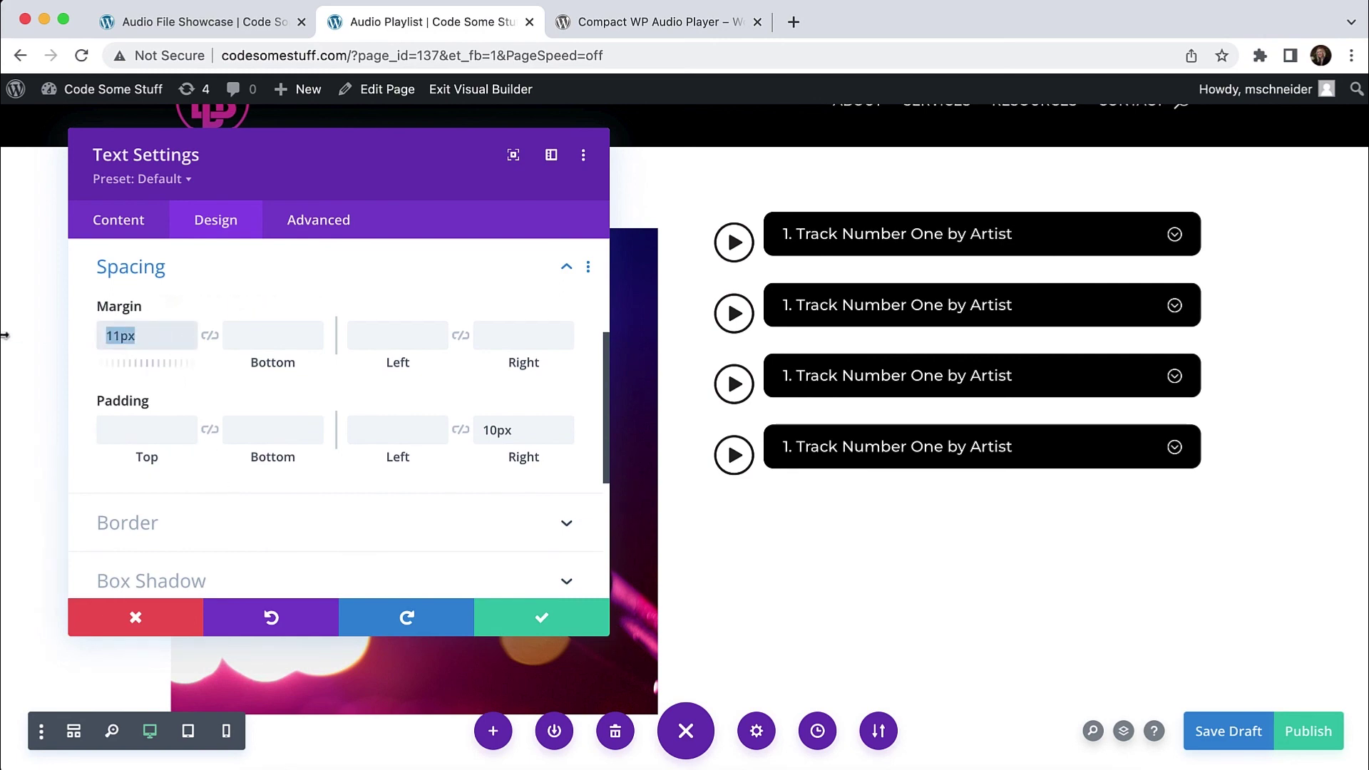
{"action": "key", "text": "BackSpace"}
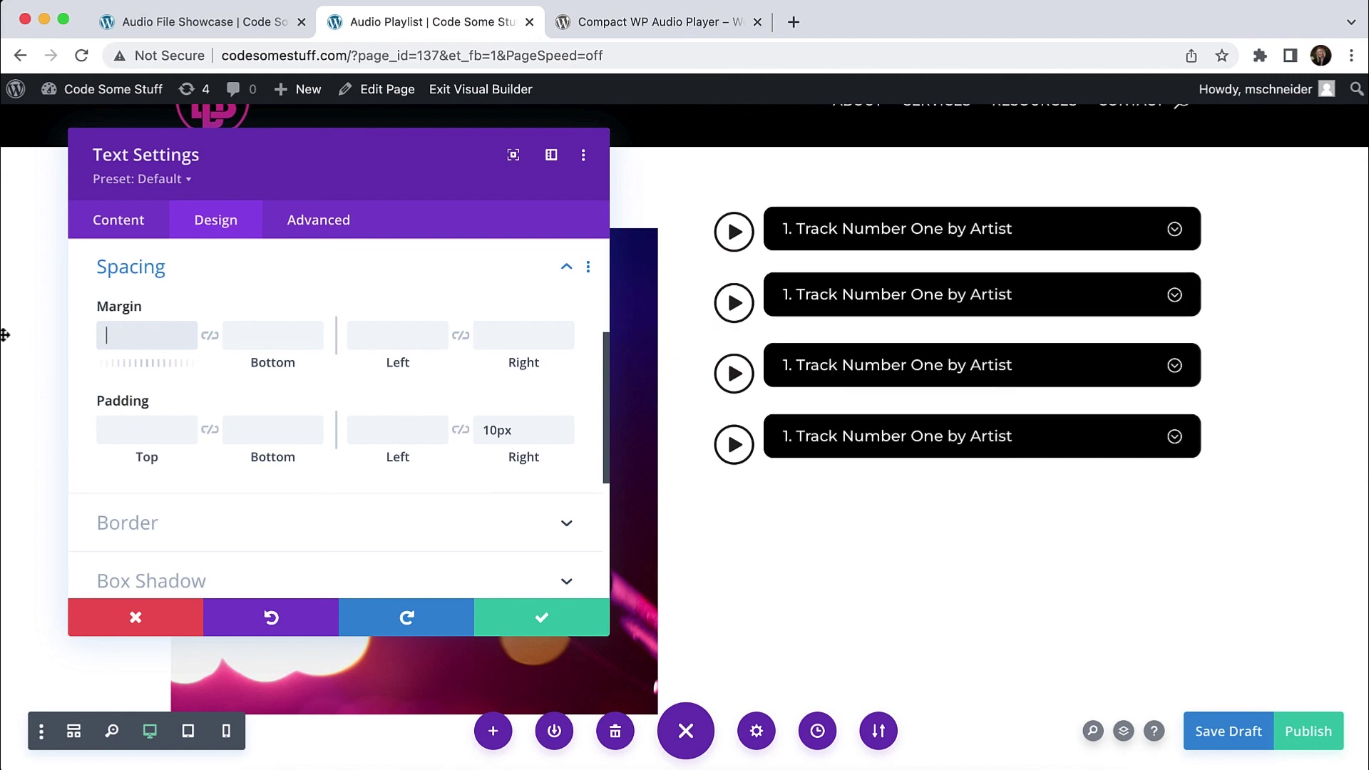
{"action": "left_click", "coordinate": [534, 622]}
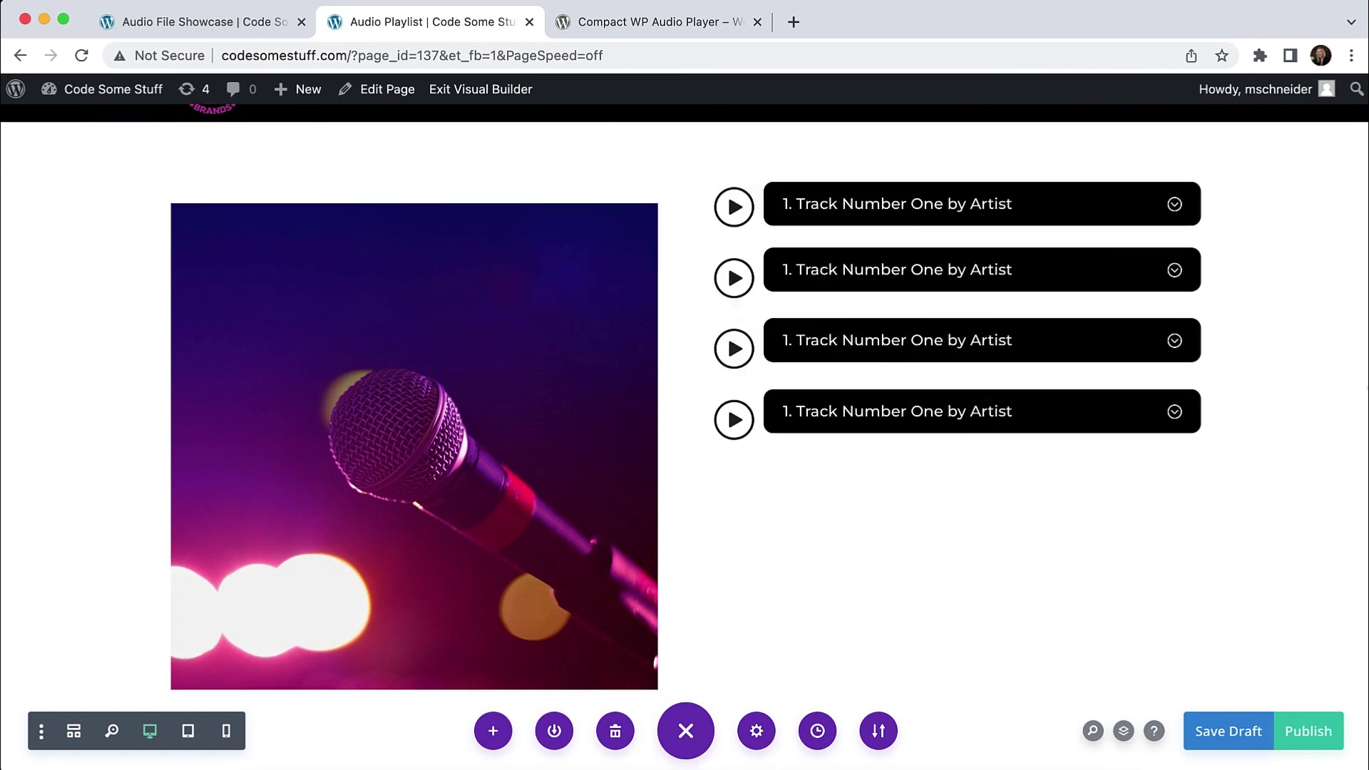
{"action": "scroll", "coordinate": [1356, 387], "scroll_direction": "down", "scroll_amount": 1}
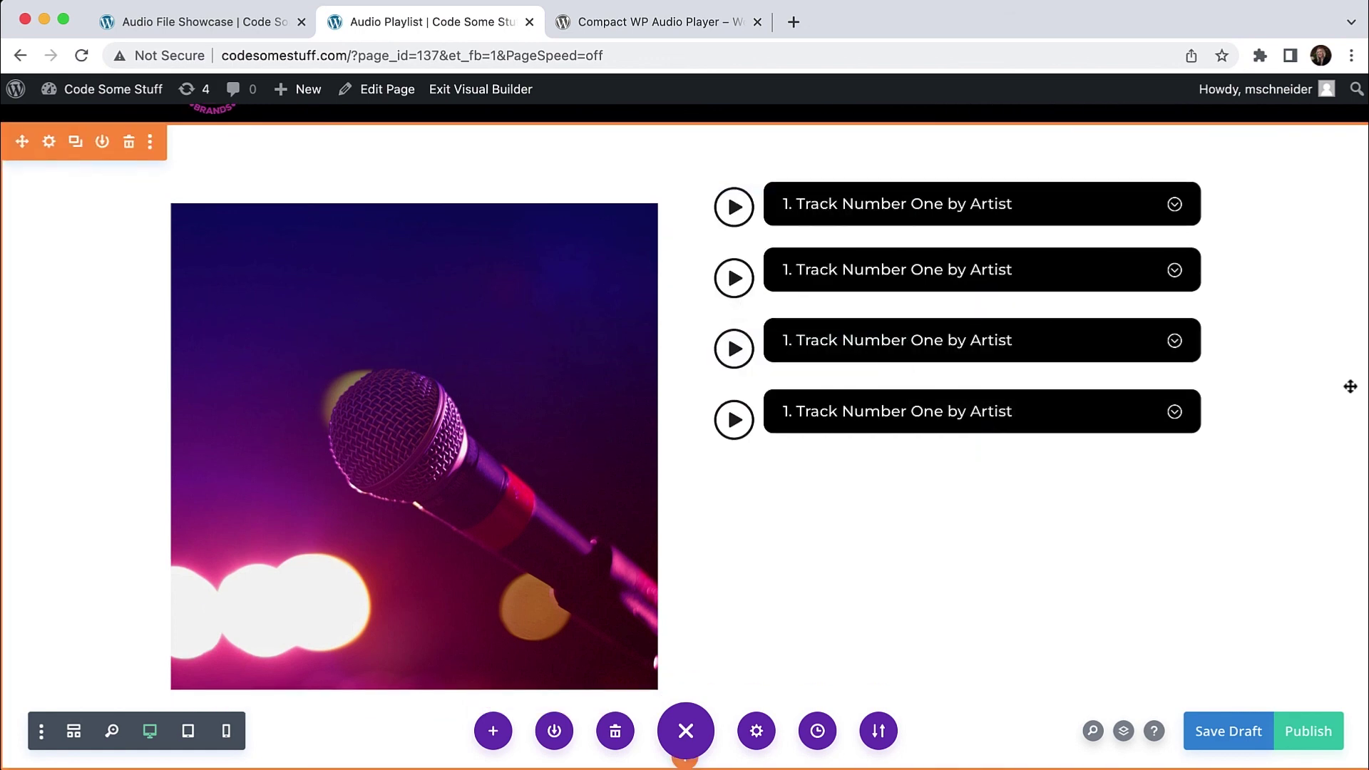